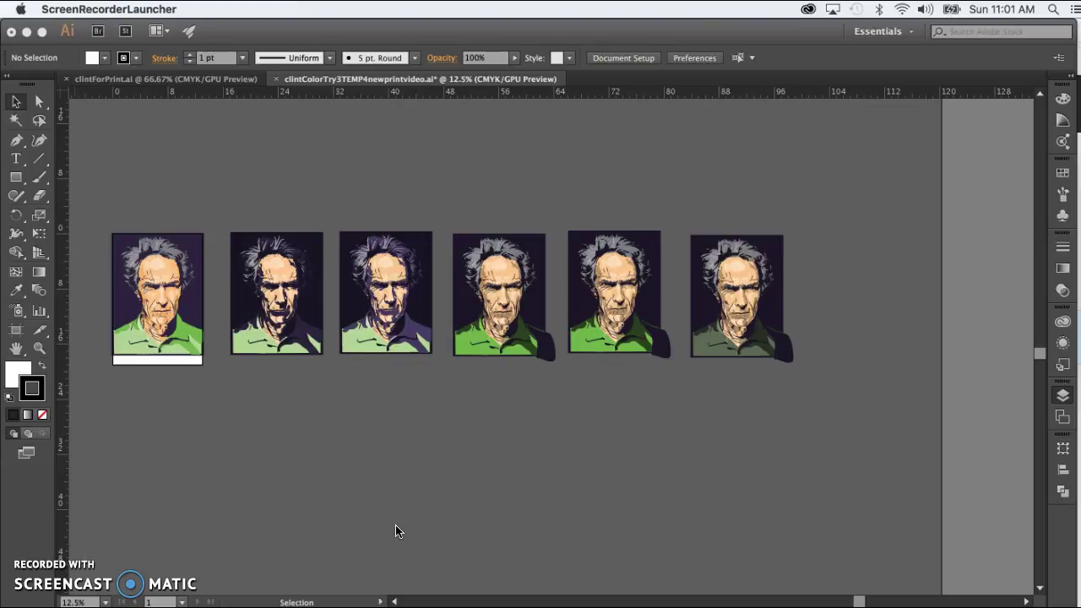
Step: Switch to the Word print notes and read down to the 7.7 x 9.7 inch print area
click(437, 527)
key(super+Tab)
click(415, 282)
scroll(415, 280, up, 10)
scroll(414, 282, down, 5)
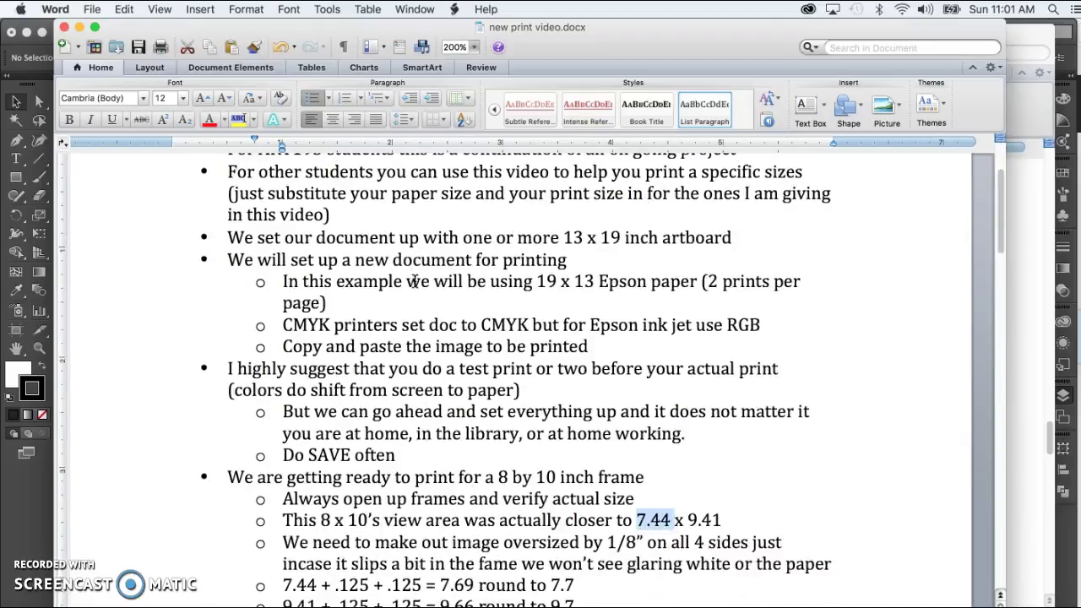
scroll(415, 282, up, 3)
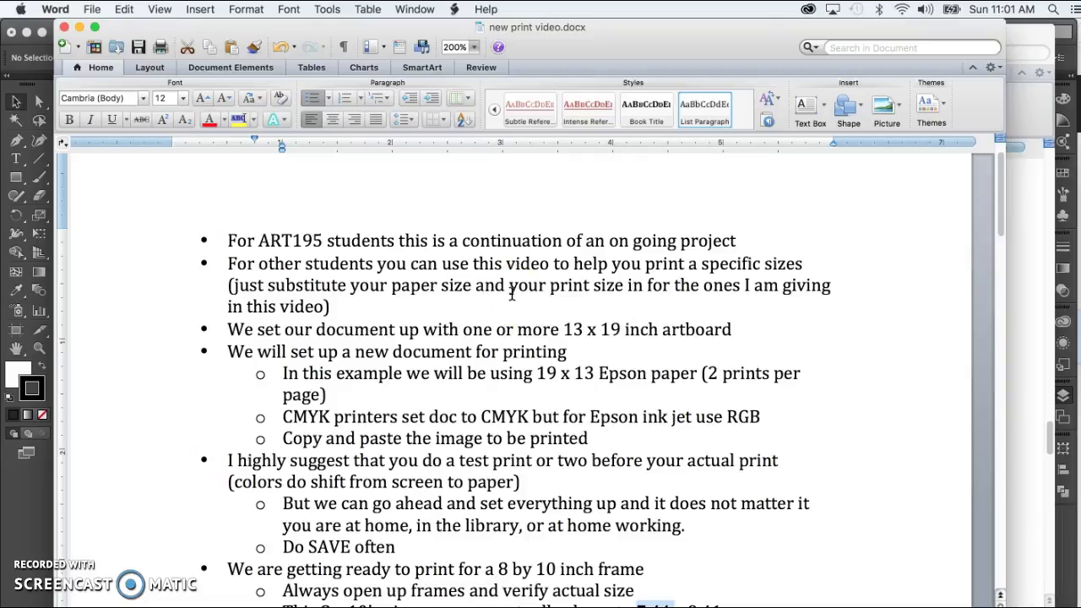
scroll(511, 293, down, 1)
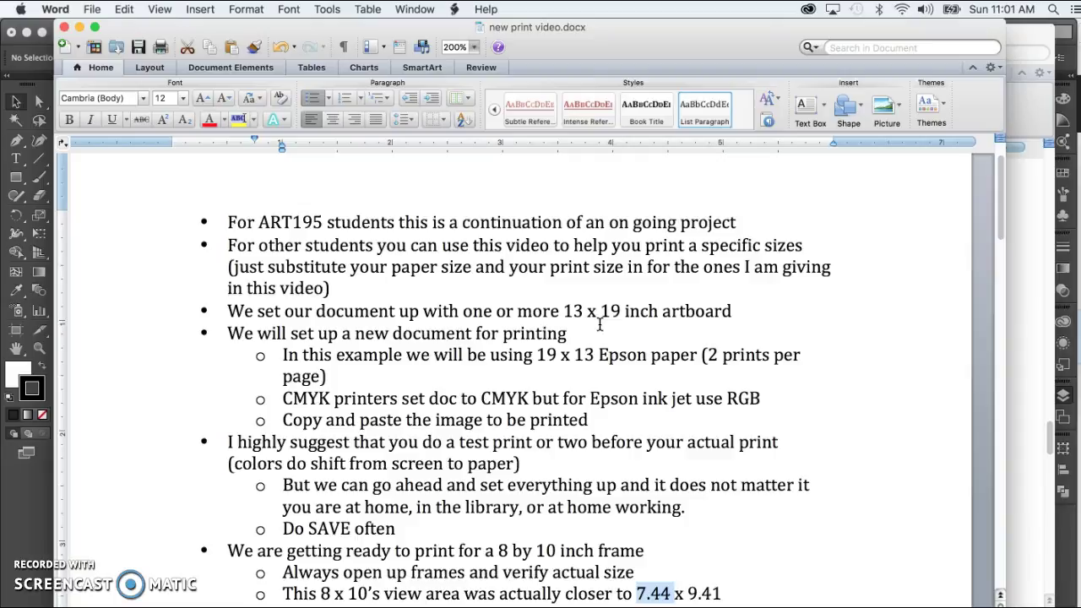
scroll(599, 325, down, 3)
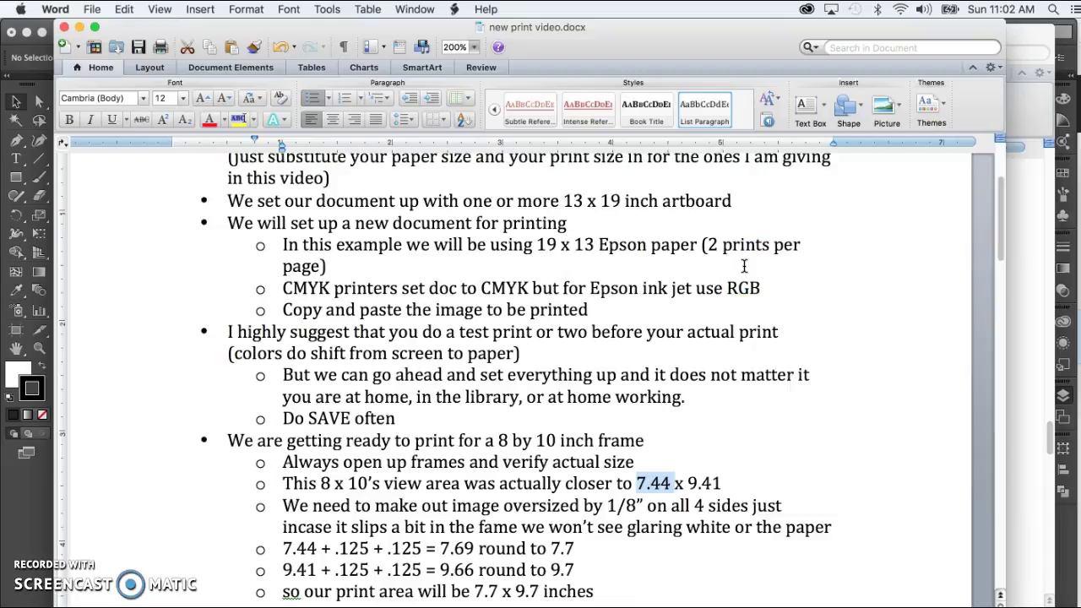
Step: Highlight the 'Epson ink jet use RGB' note, then return to Illustrator
scroll(744, 267, down, 2)
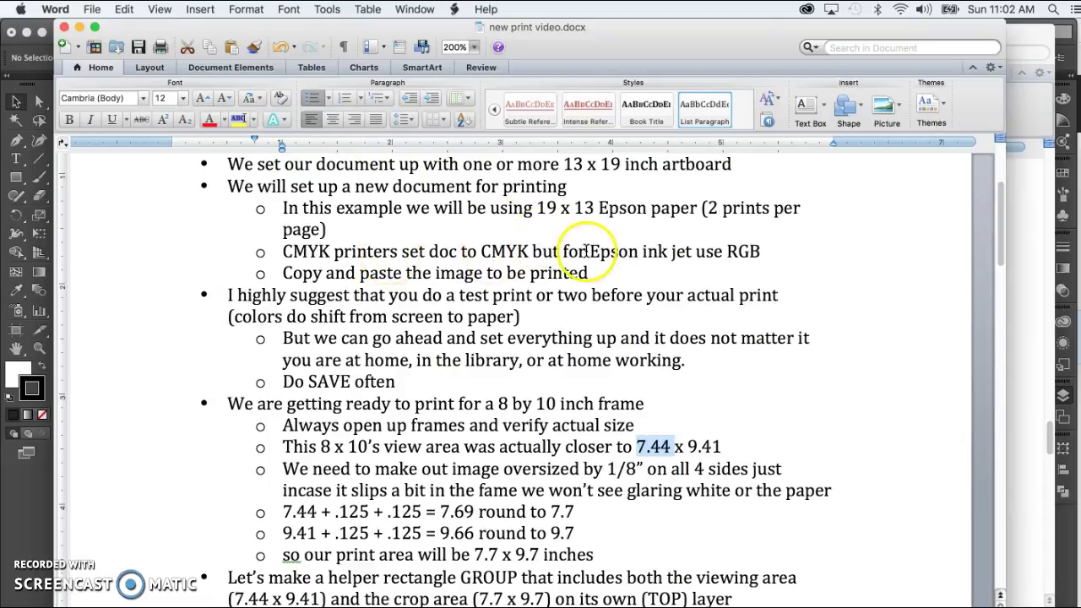
drag(594, 252, 754, 261)
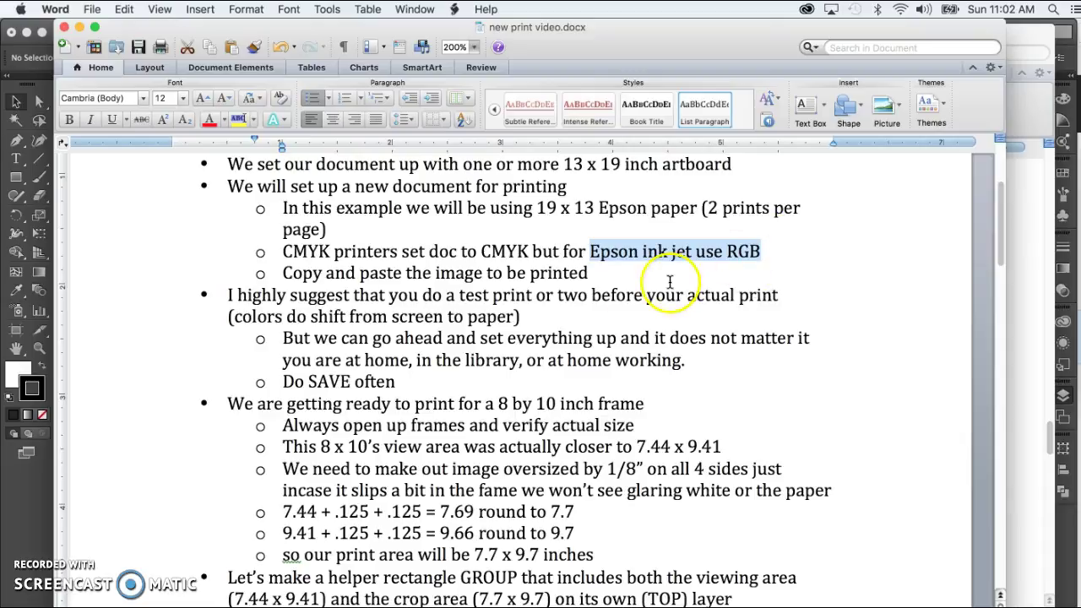
key(super+Tab)
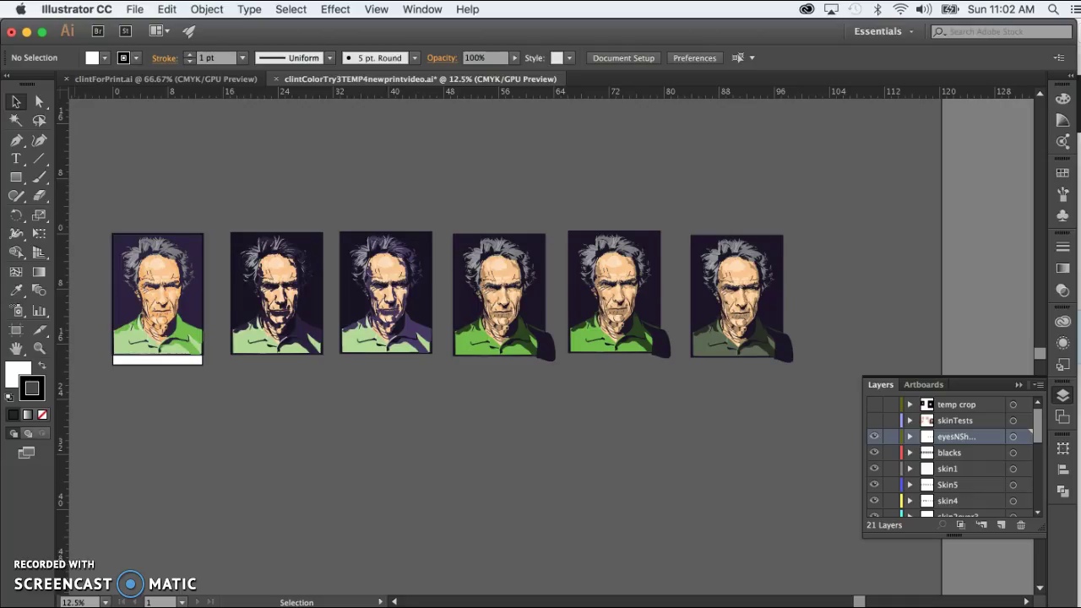
Step: Create a new document with 1 artboard, 19 x 13 in, inches units, RGB colour mode
click(135, 9)
click(137, 29)
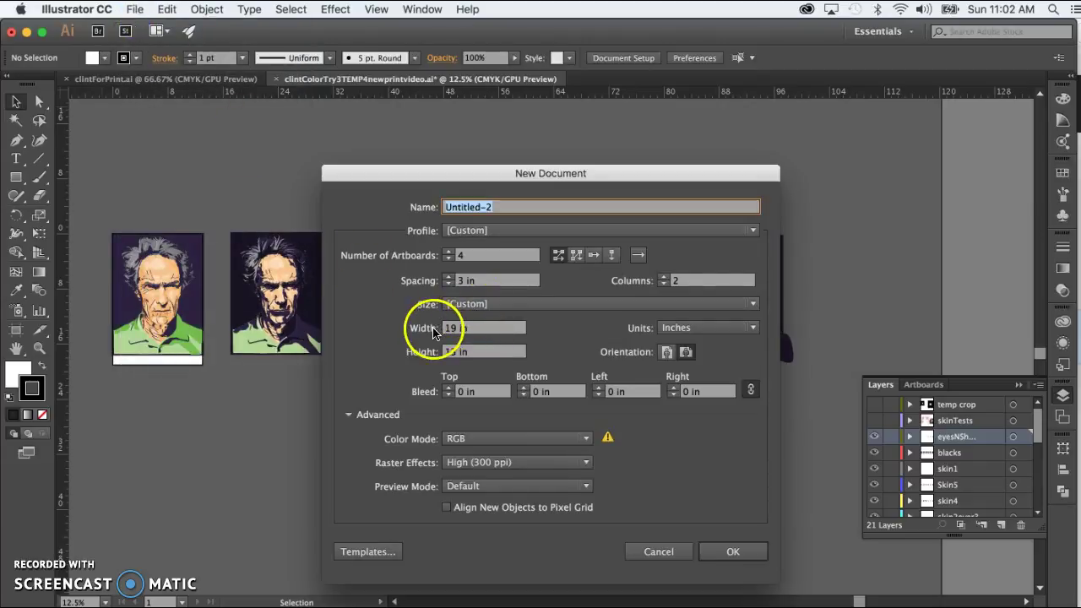
drag(477, 327, 442, 329)
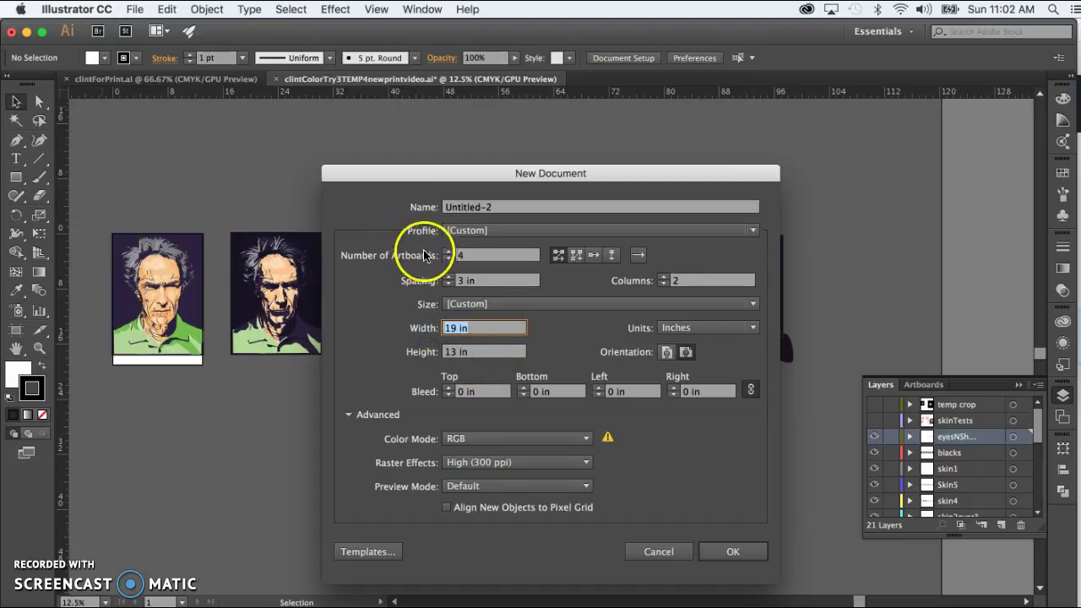
click(448, 259)
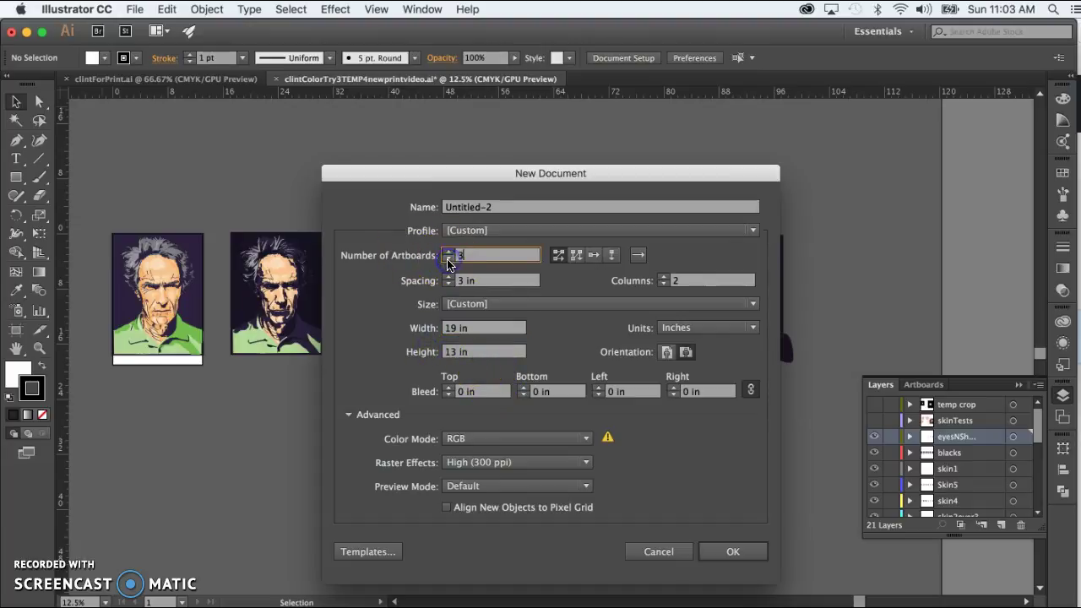
click(449, 259)
click(448, 260)
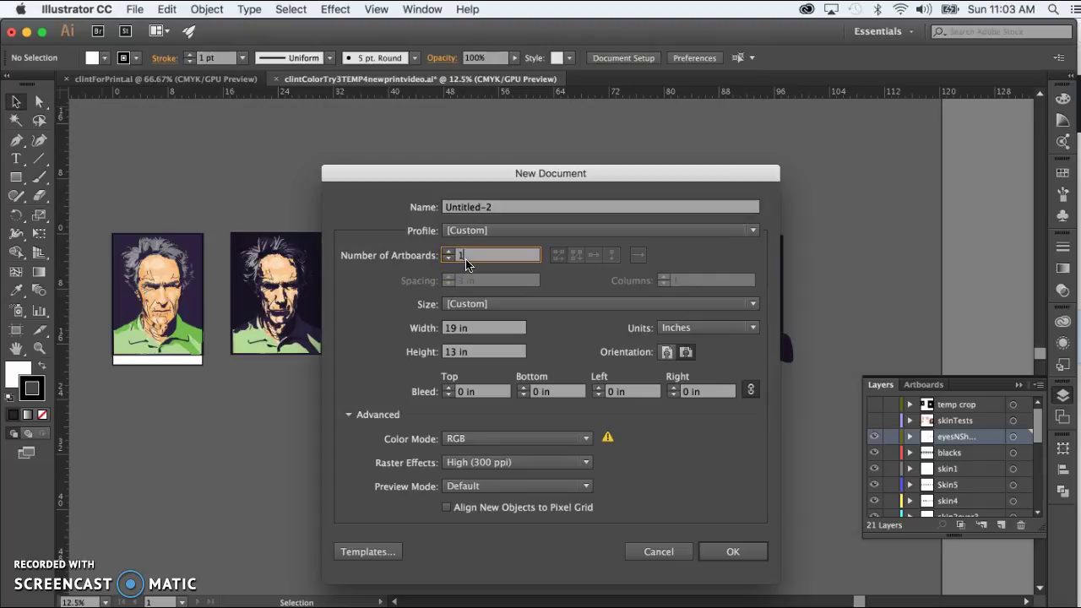
click(715, 333)
click(685, 385)
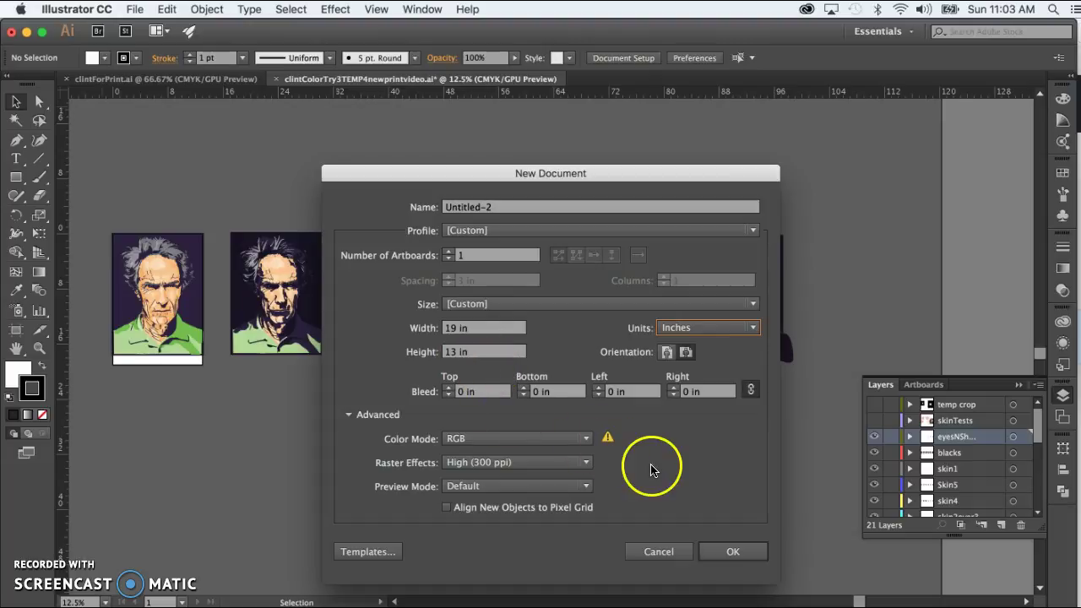
click(349, 415)
click(349, 415)
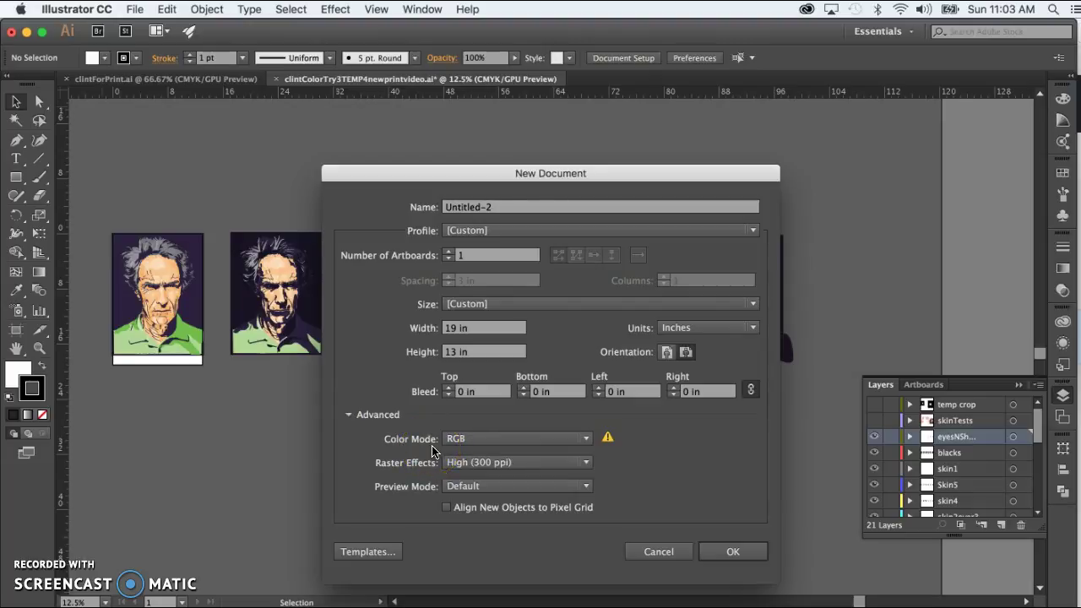
click(587, 441)
click(495, 473)
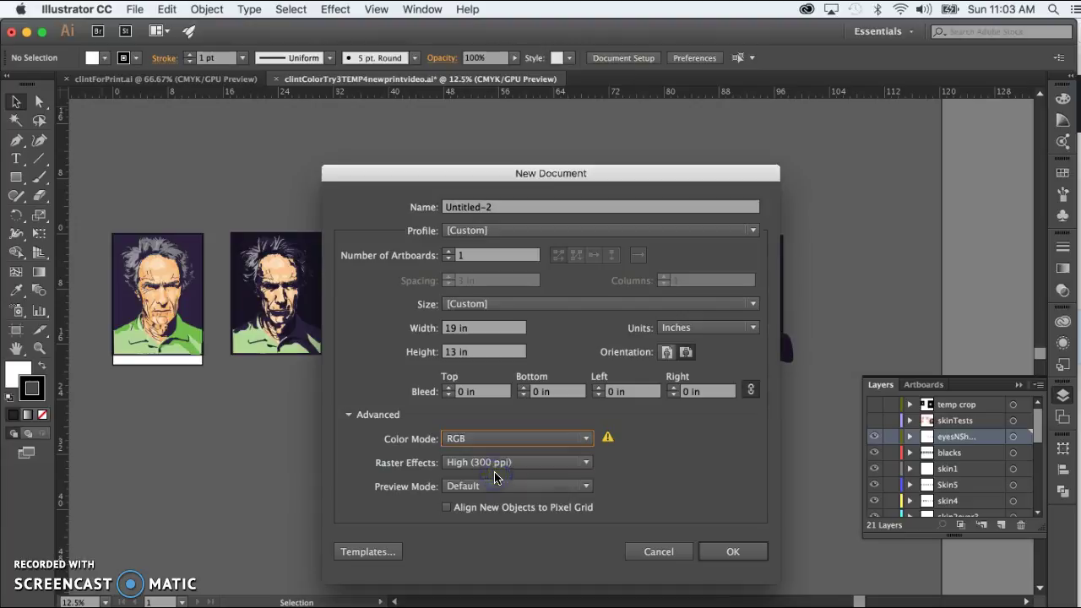
click(733, 553)
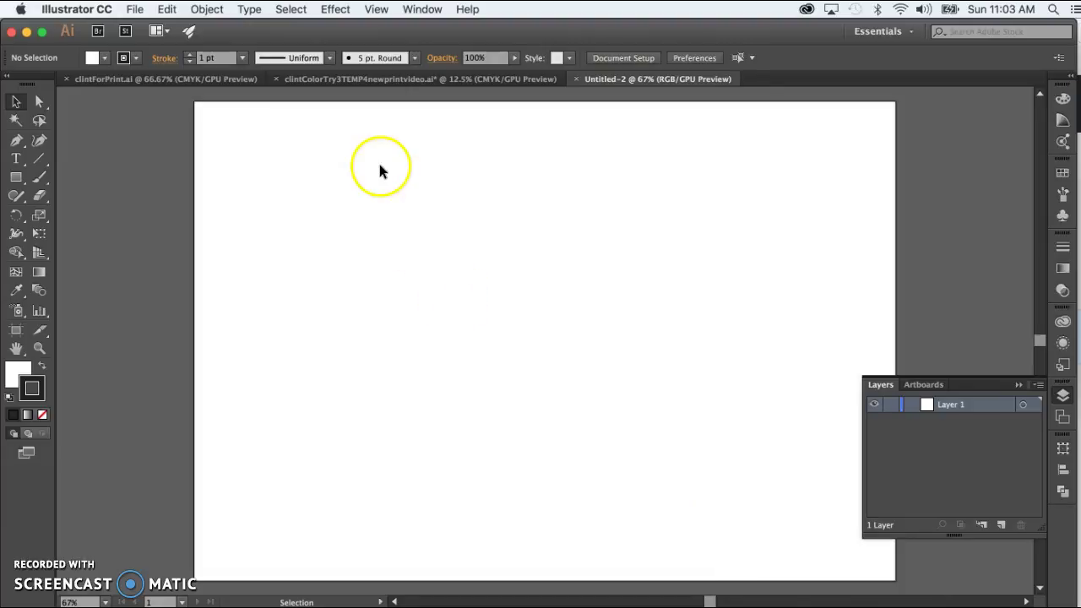
Step: Return to clintColorTry3TEMP4newprintvideo.ai, glancing at the Layers panel menu and Object menu
click(382, 81)
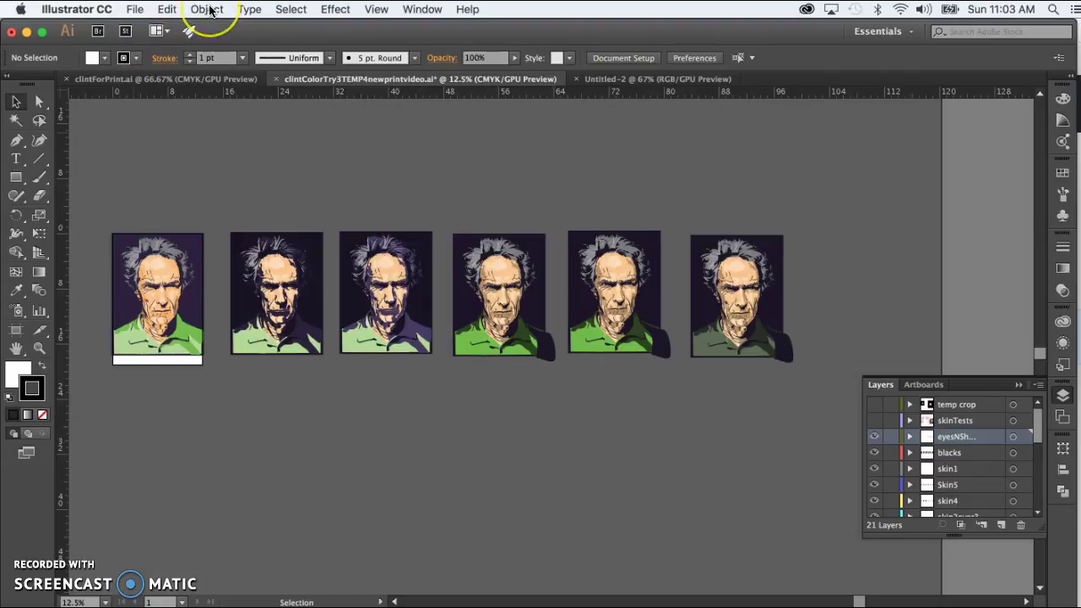
click(429, 519)
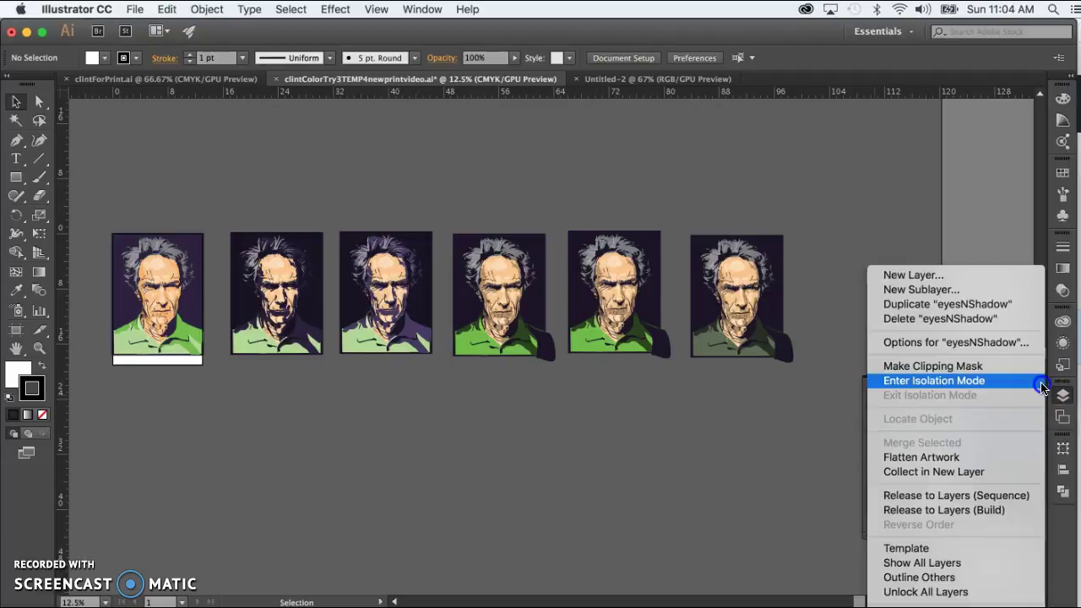
click(1039, 385)
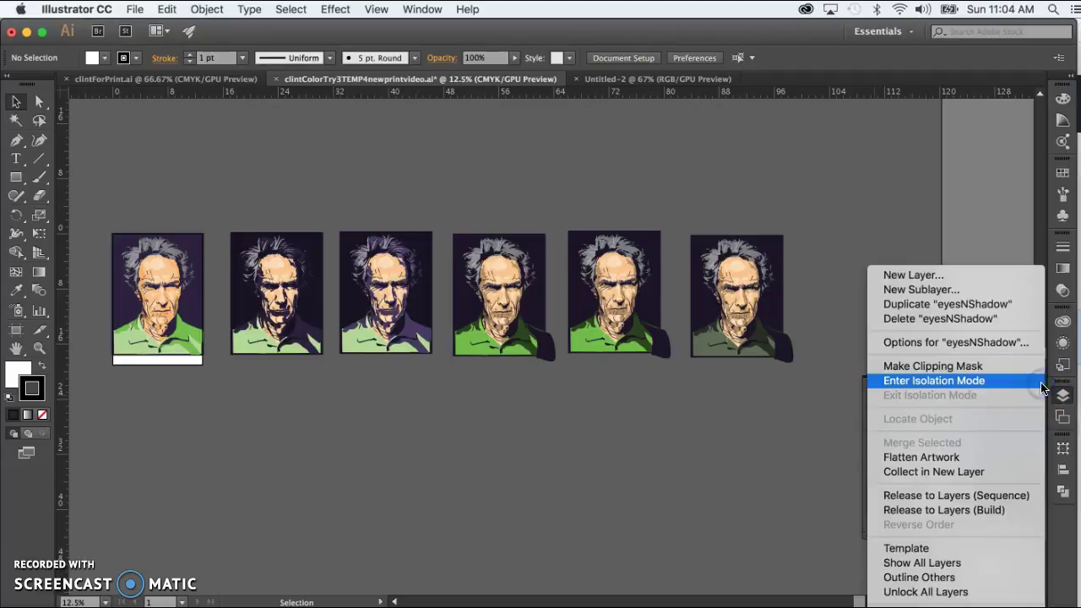
click(954, 591)
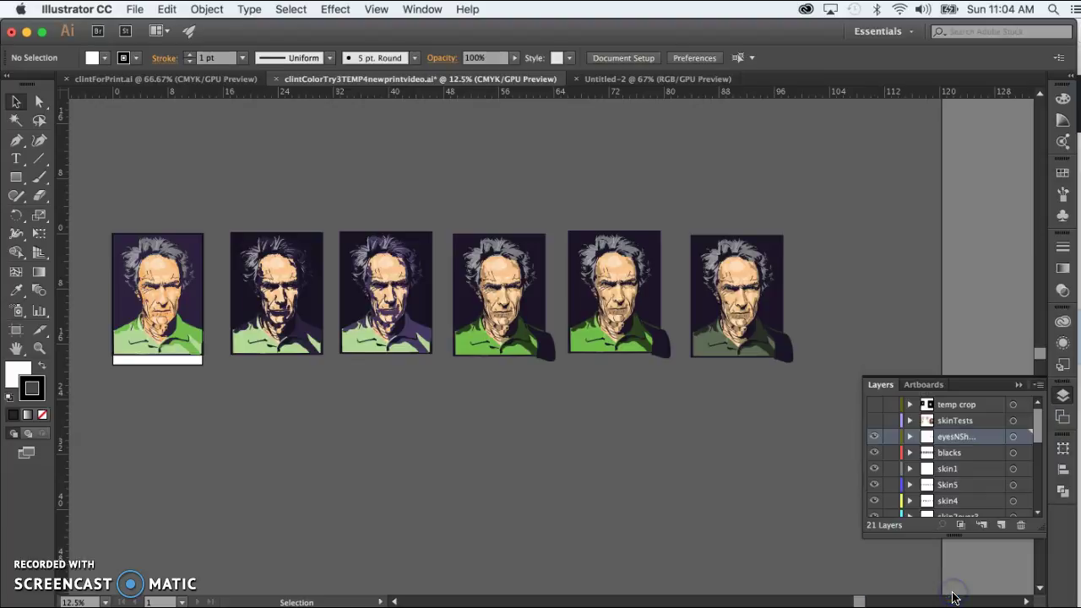
scroll(965, 479, down, 5)
scroll(965, 479, up, 5)
scroll(965, 480, down, 5)
scroll(965, 479, up, 5)
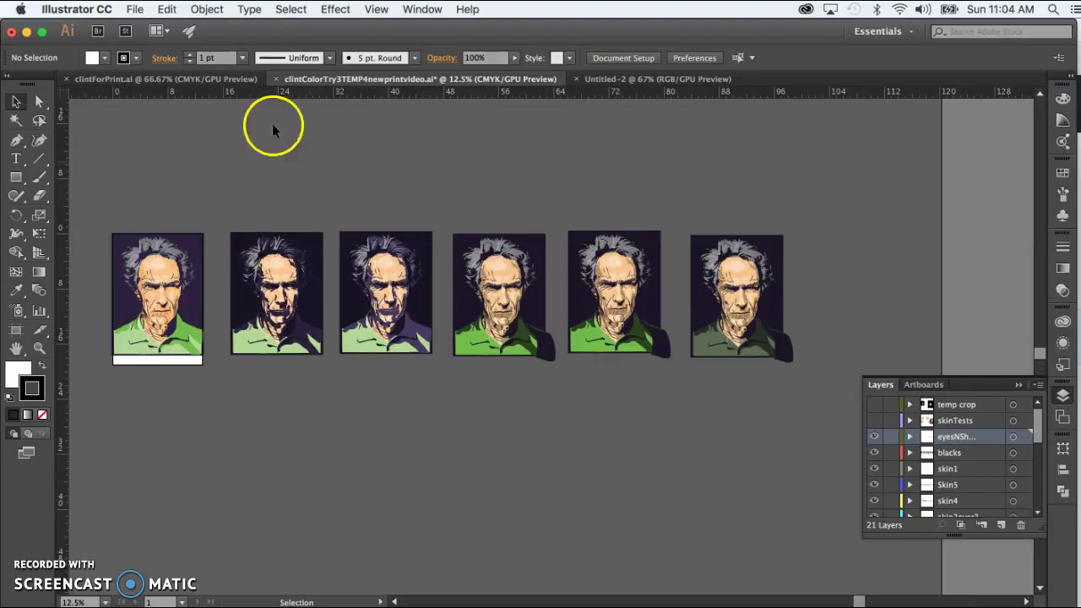
click(208, 10)
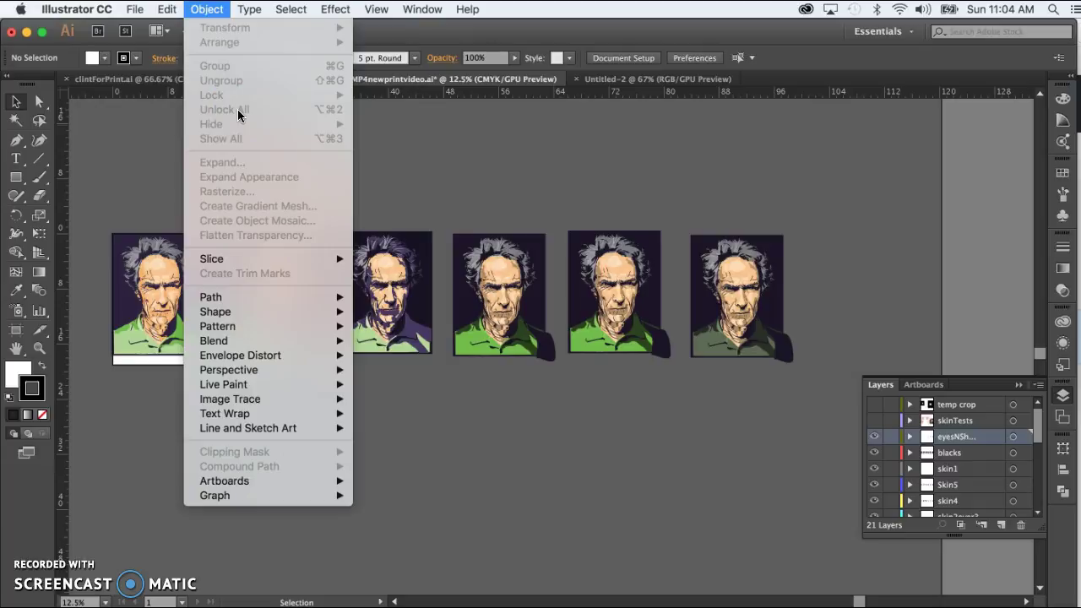
click(582, 115)
Step: Select and copy the right-hand Clint Eastwood portrait
drag(681, 394, 837, 201)
click(166, 9)
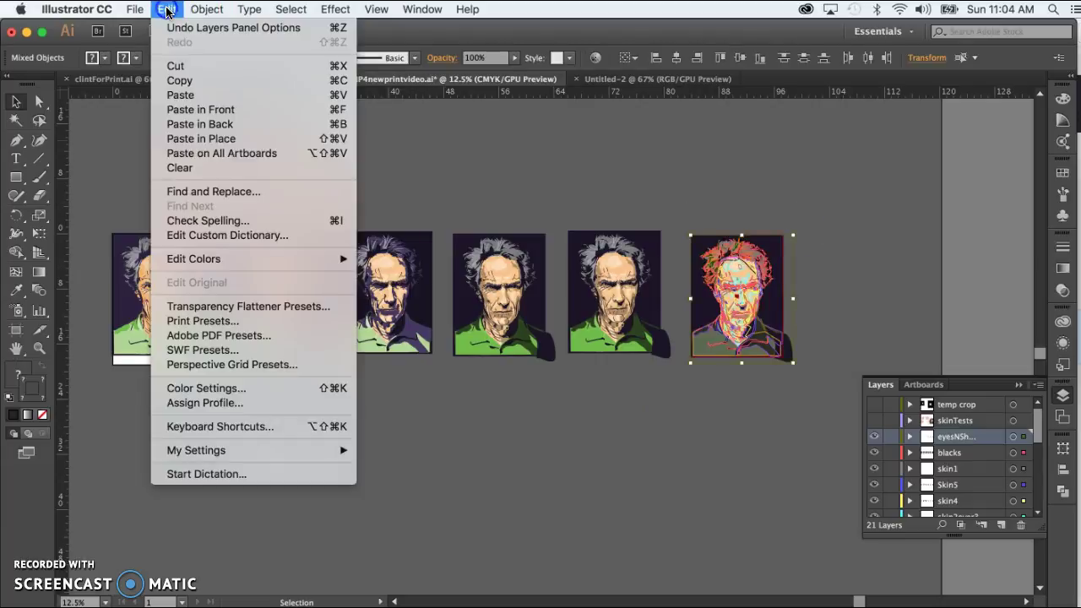
click(165, 80)
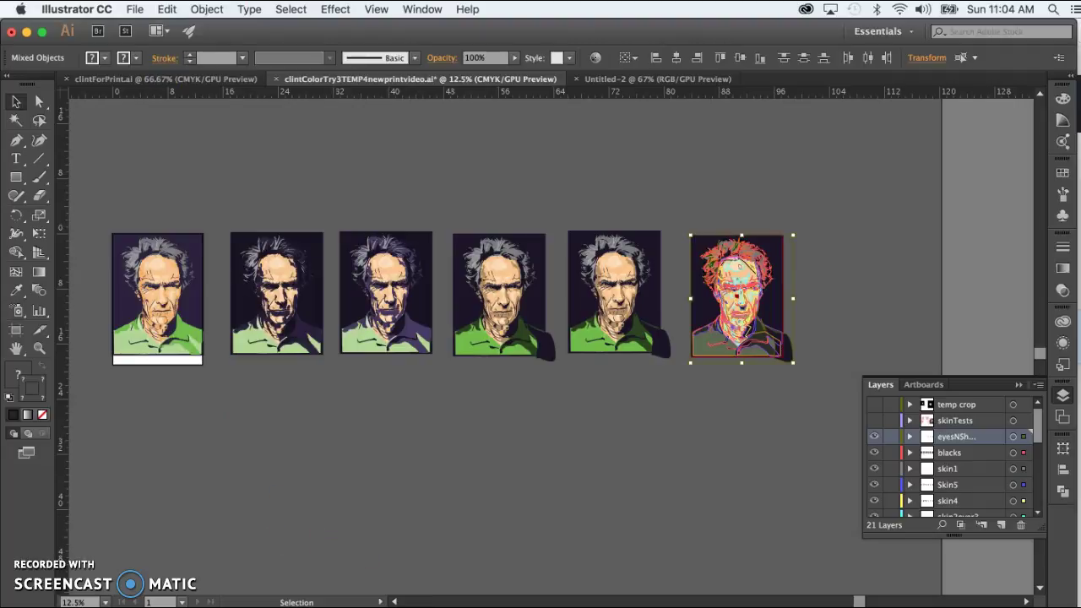
Step: Paste the portrait into Untitled-2, zoom out to the full artboard, and deselect it
click(648, 79)
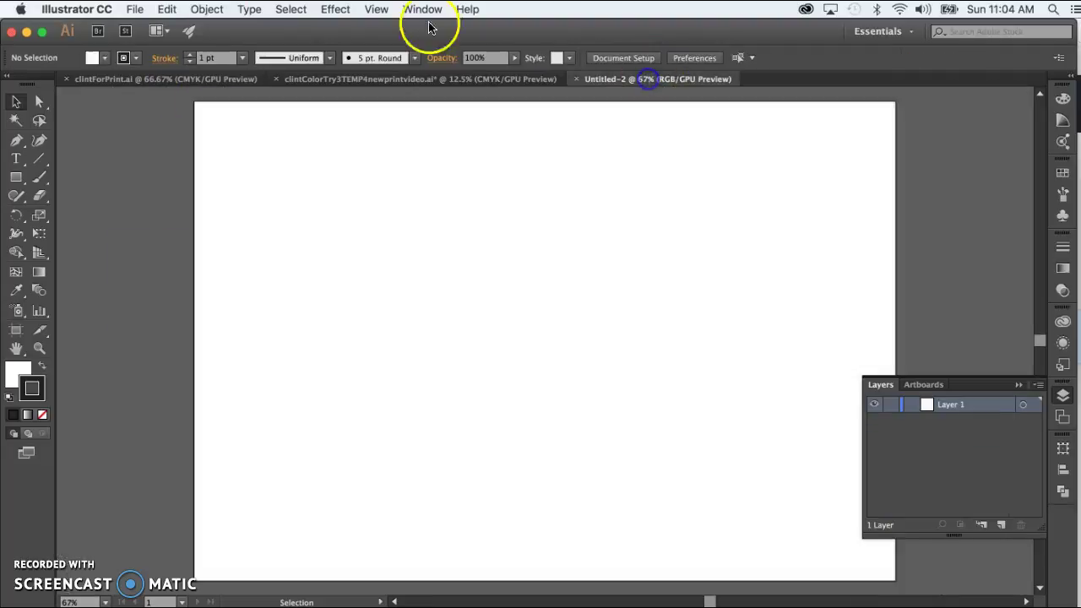
click(165, 9)
click(177, 94)
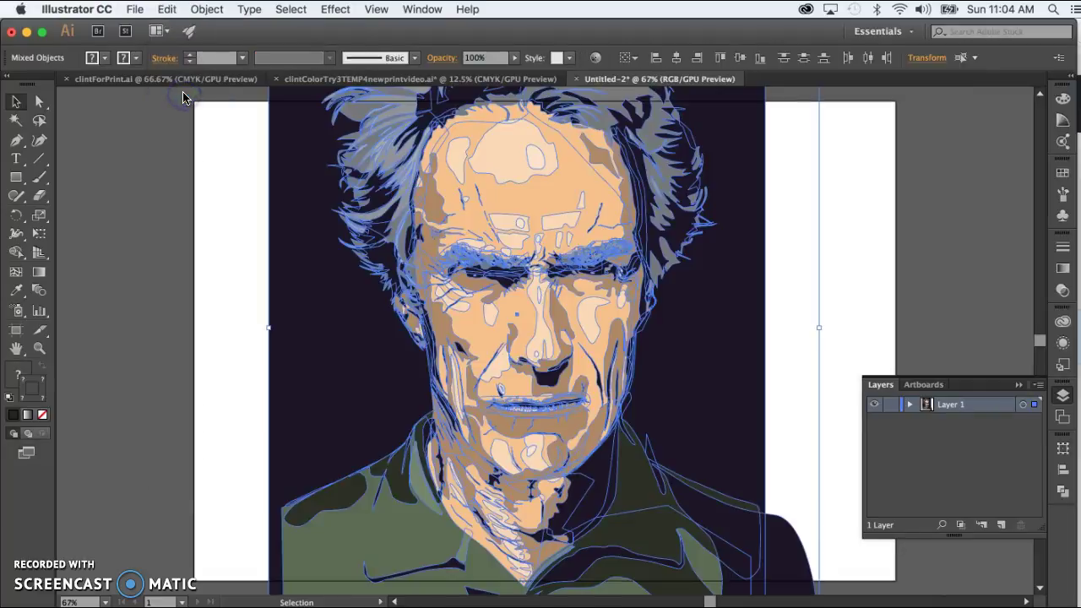
key(super+minus)
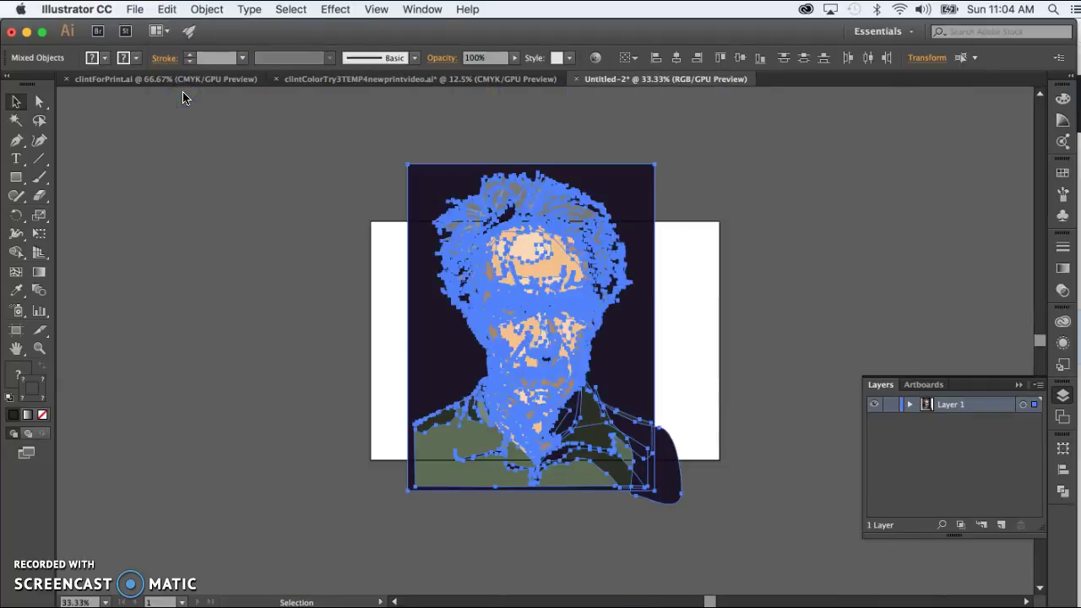
click(20, 100)
click(230, 237)
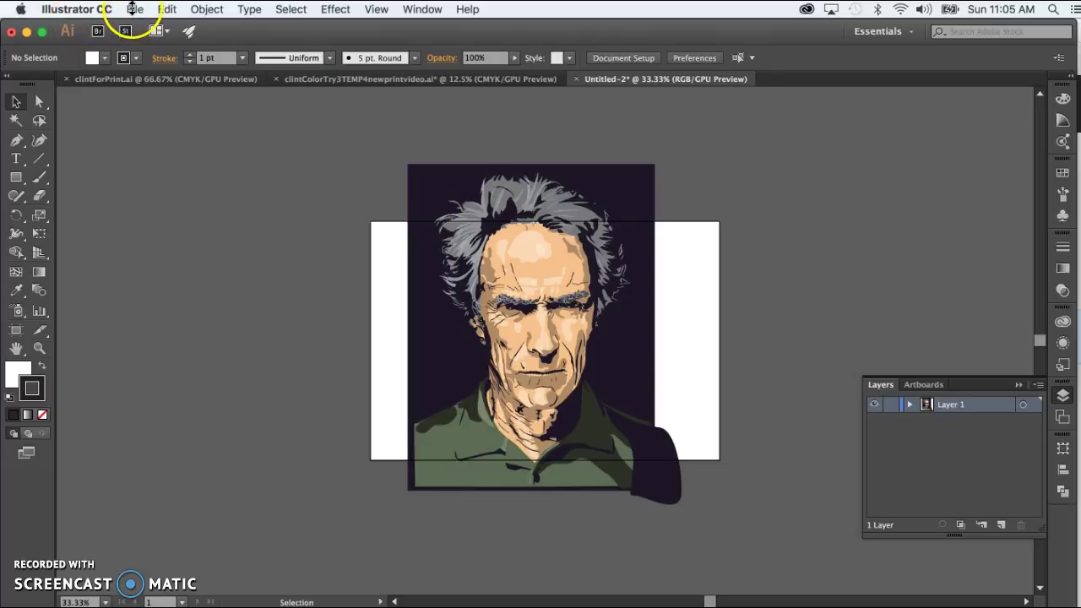
Step: Save the document as ClintForPrint.ai, replacing the existing file
click(135, 9)
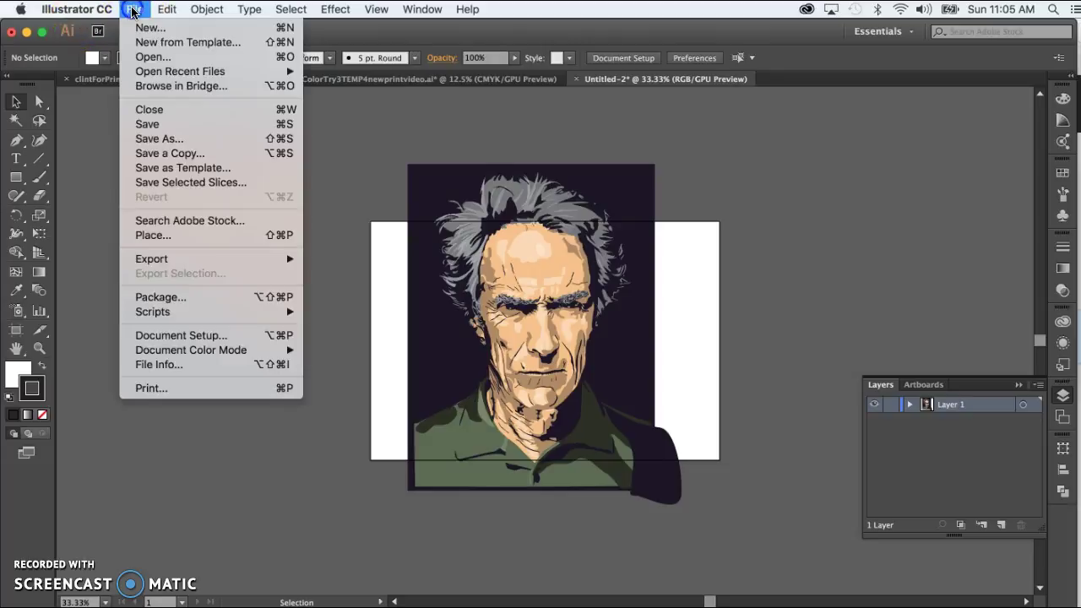
click(177, 140)
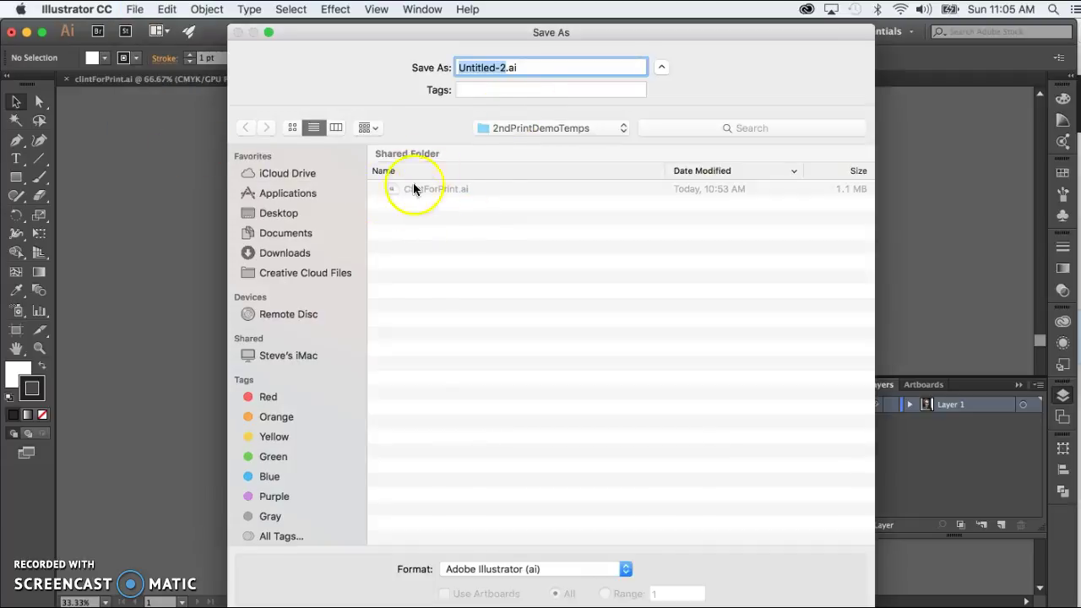
click(443, 187)
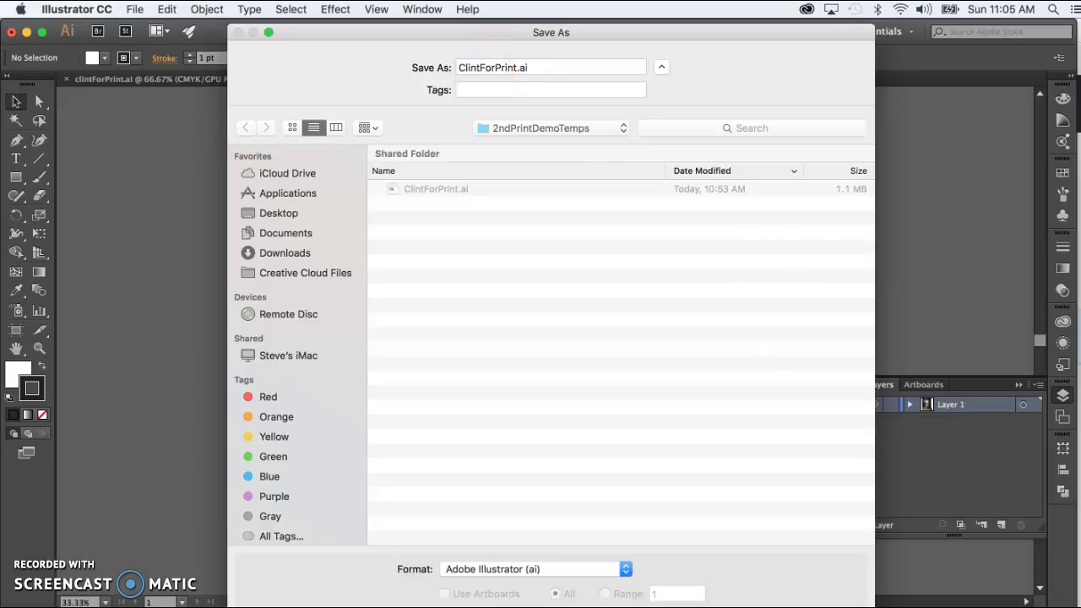
key(Return)
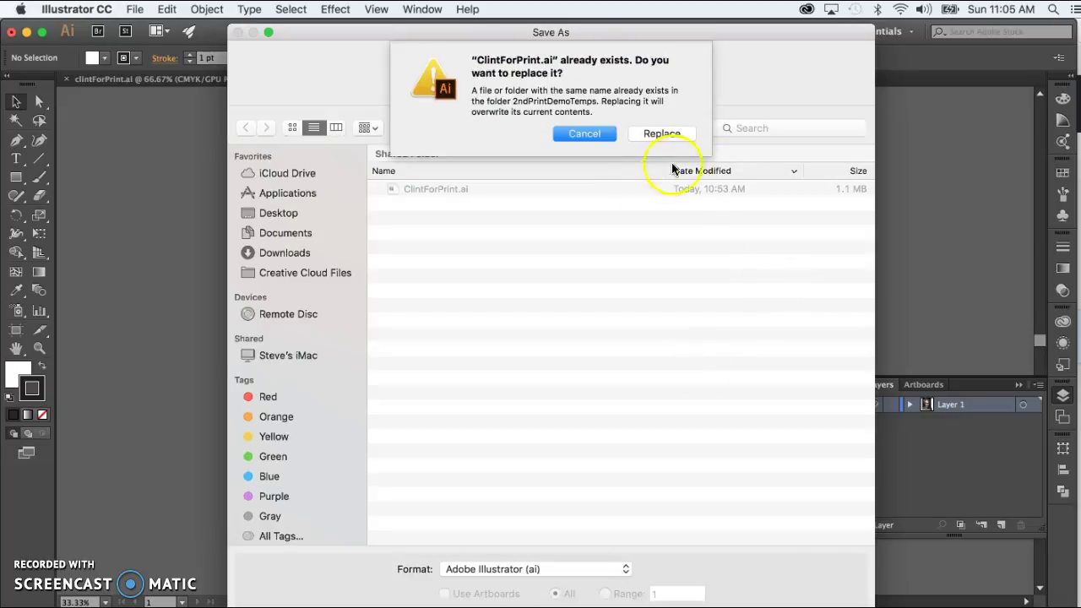
click(681, 135)
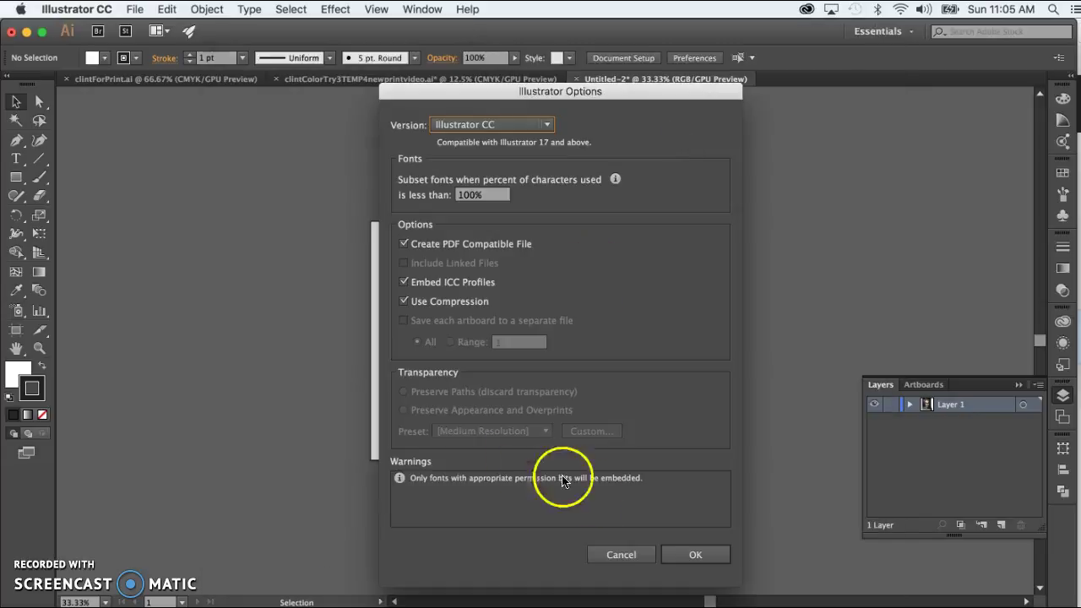
click(694, 555)
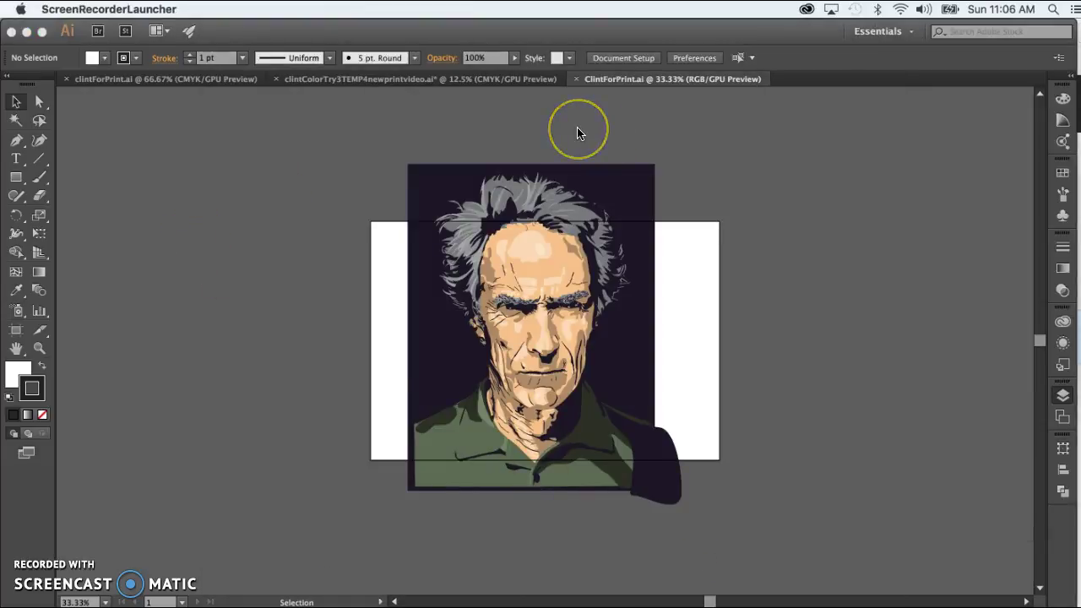
Step: Compare the earlier clintForPrint.ai and the six-portrait documents
drag(574, 131, 486, 145)
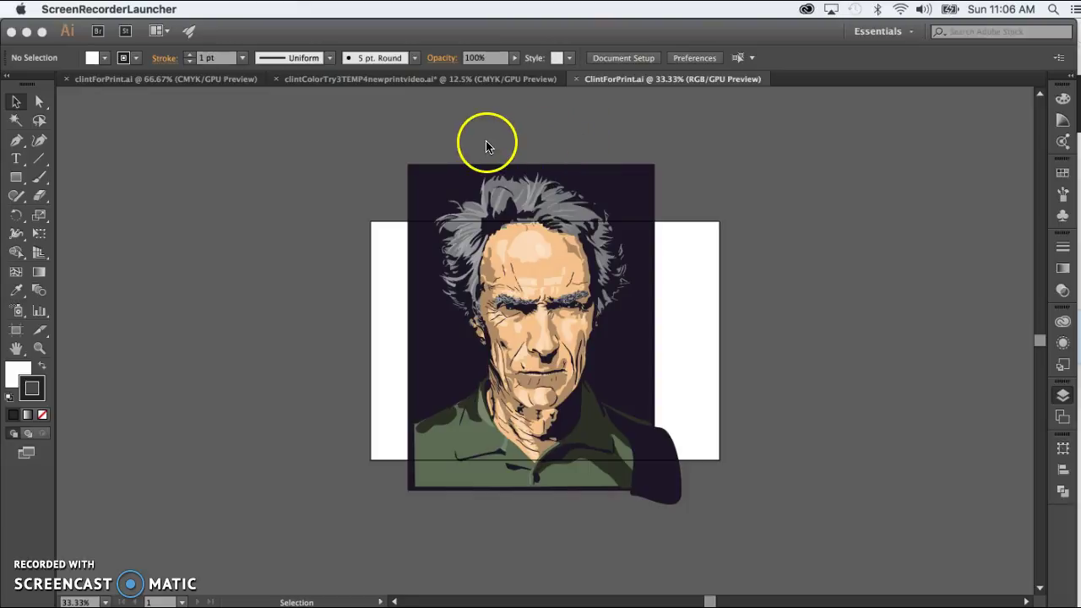
click(660, 79)
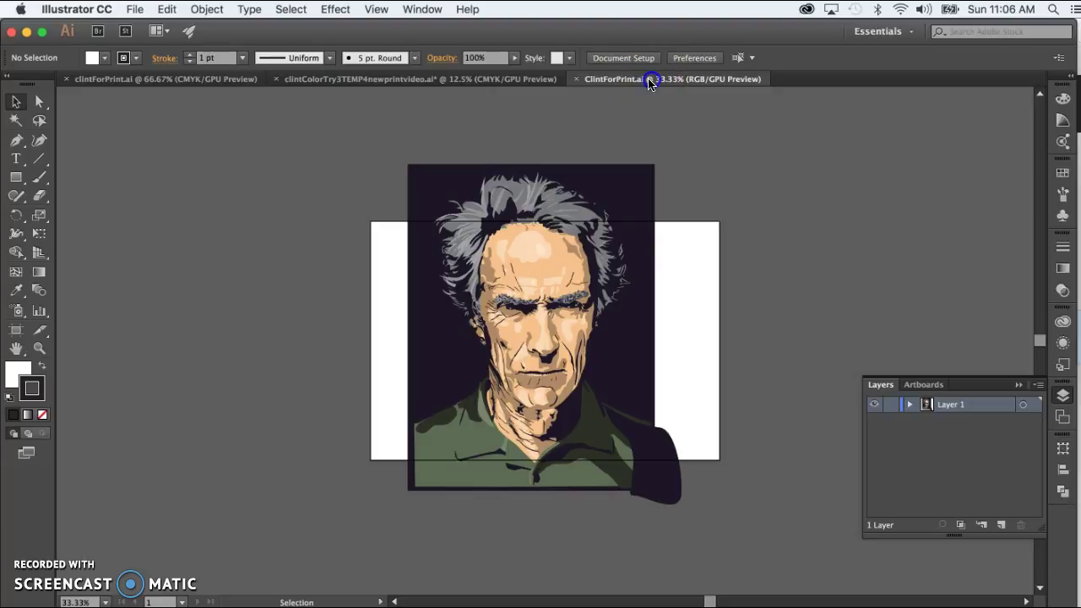
click(205, 79)
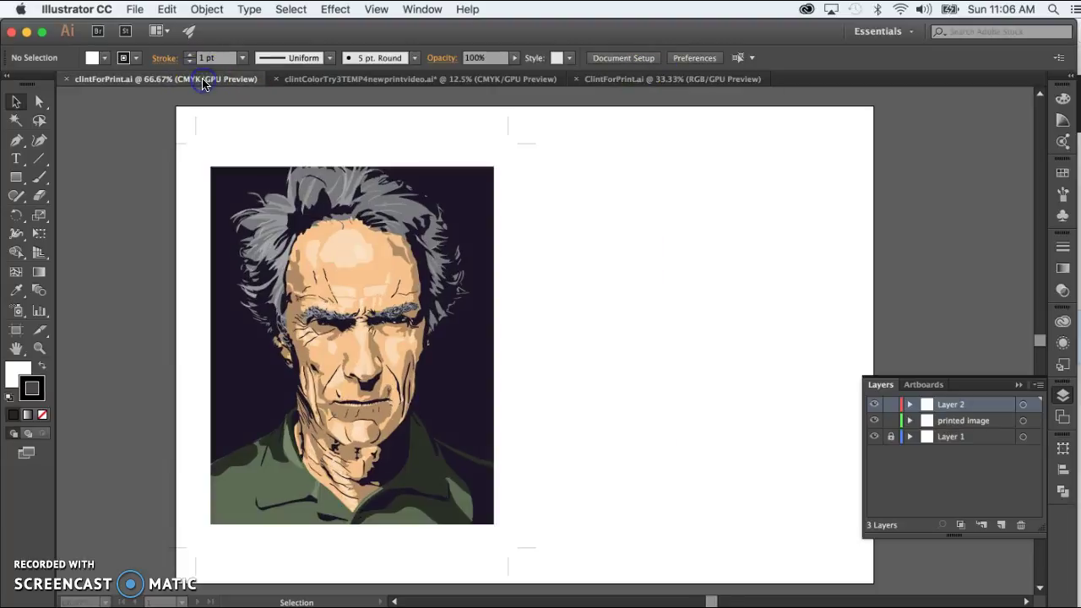
click(480, 80)
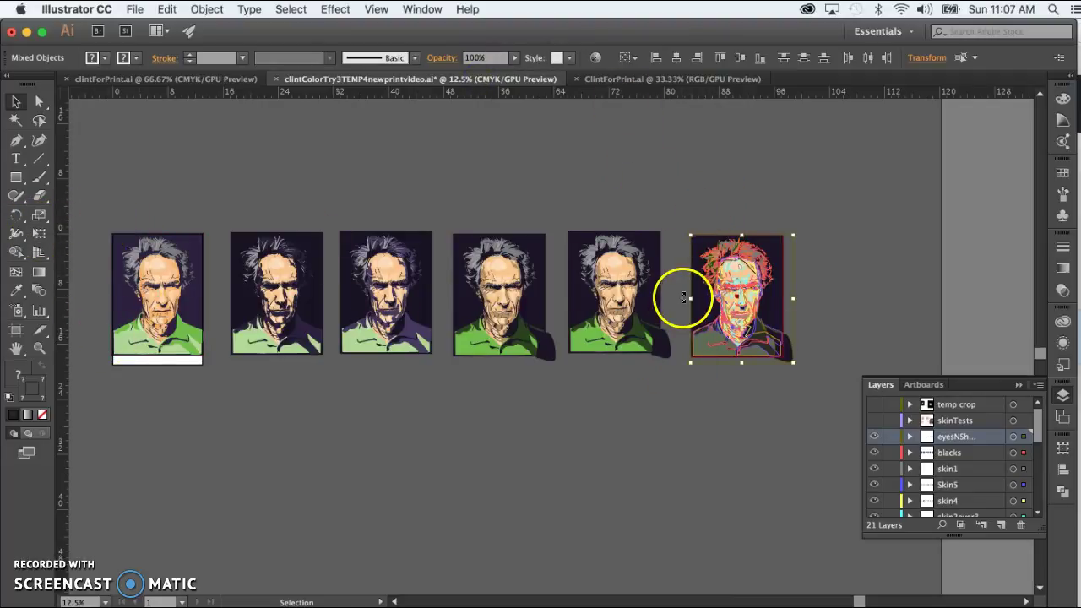
click(173, 314)
Step: Return to ClintForPrint.ai, then bring the Word print notes forward
click(688, 80)
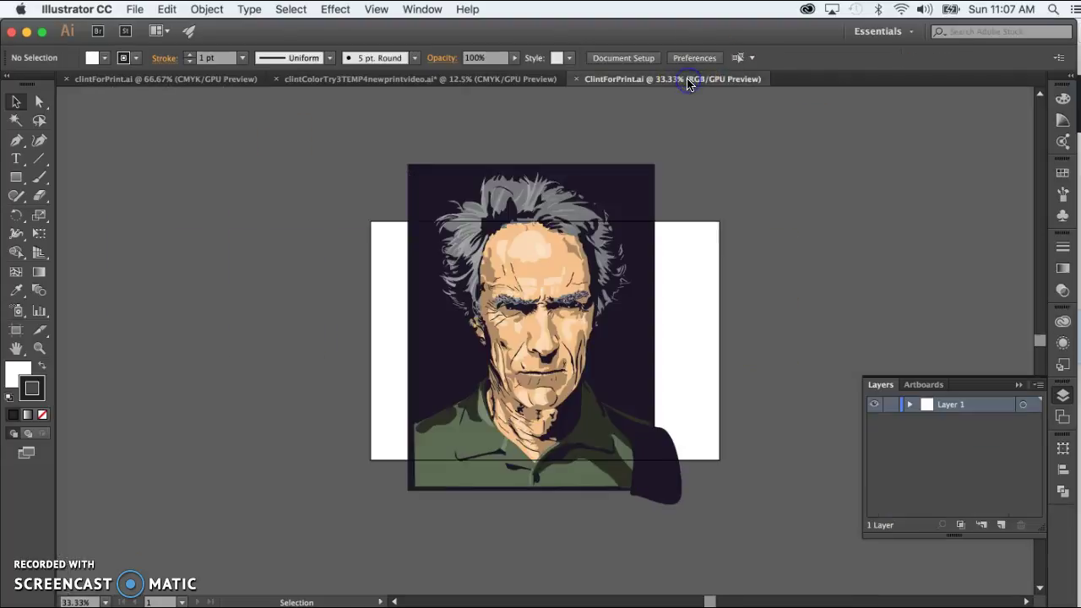
scroll(668, 352, right, 5)
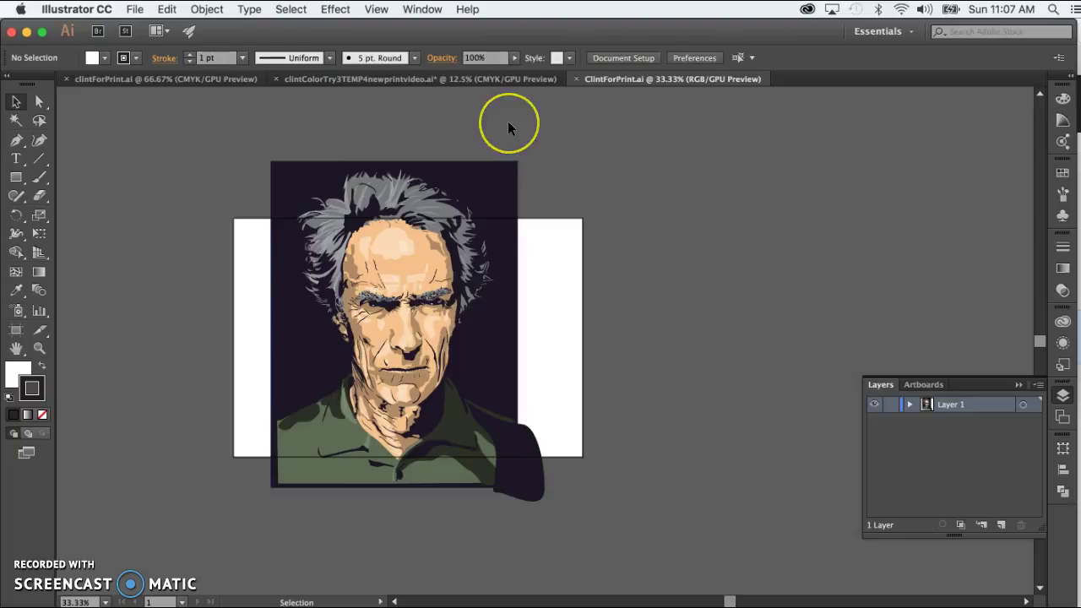
click(521, 236)
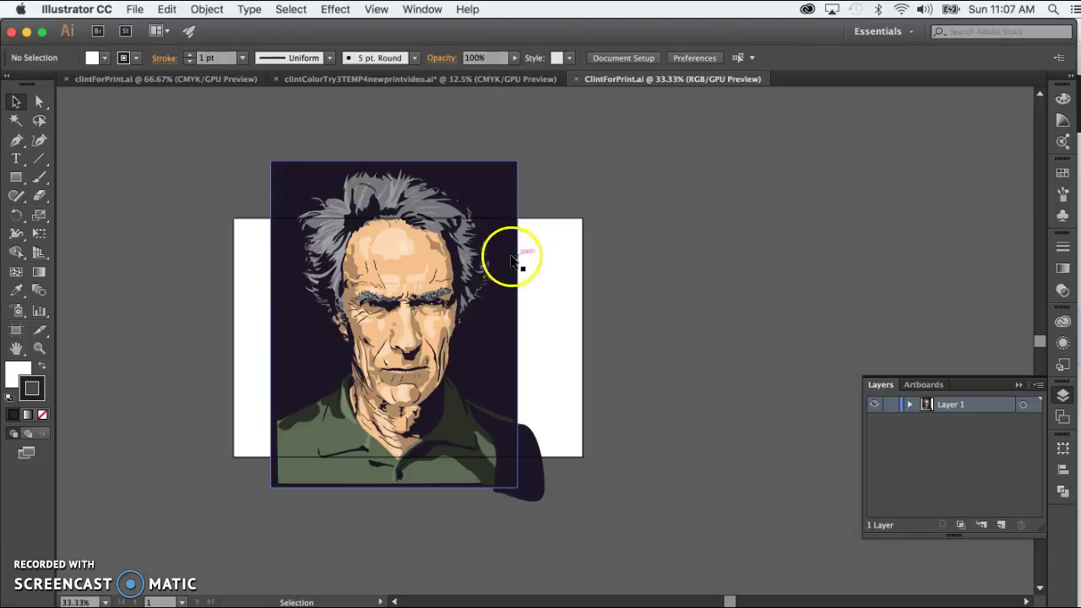
click(571, 284)
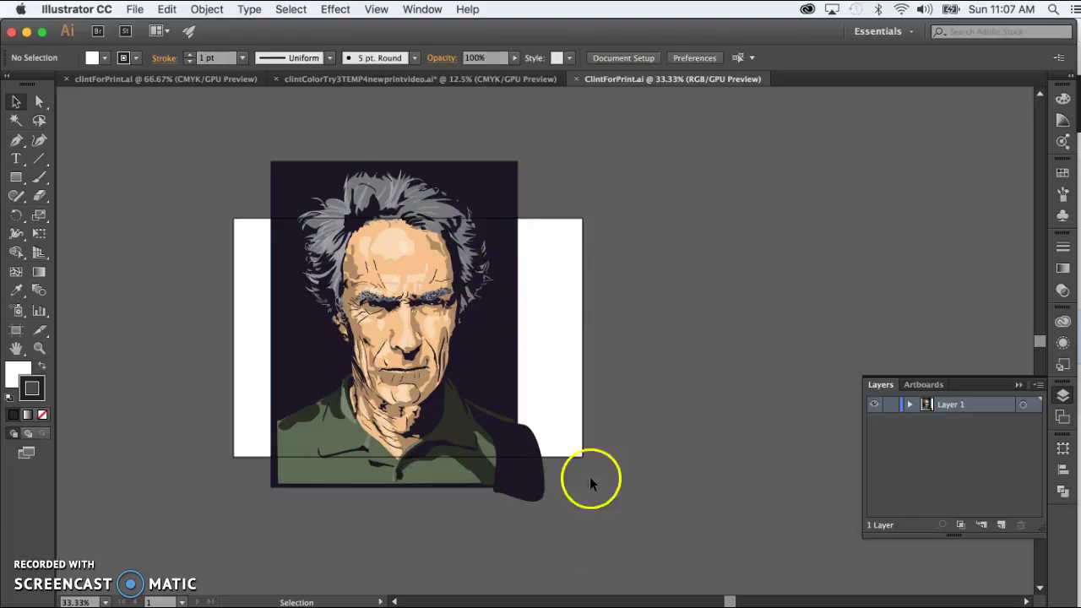
key(super+Tab)
click(449, 236)
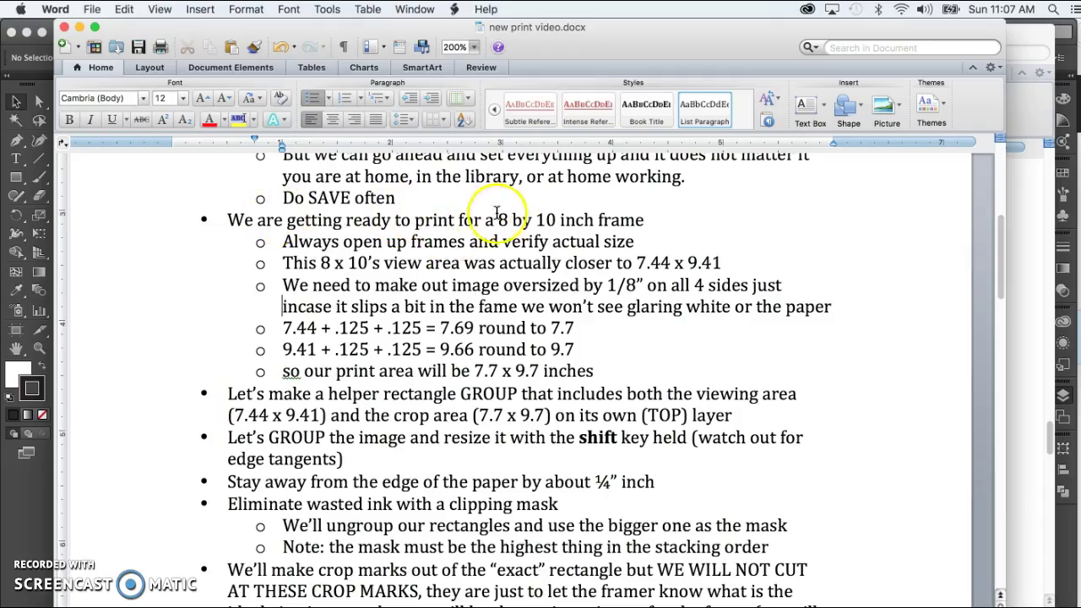
Step: Highlight the 8 by 10 frame, 7.44 x 9.41 view area and 7.7 x 9.7 print area notes
drag(498, 220, 553, 219)
scroll(553, 218, up, 2)
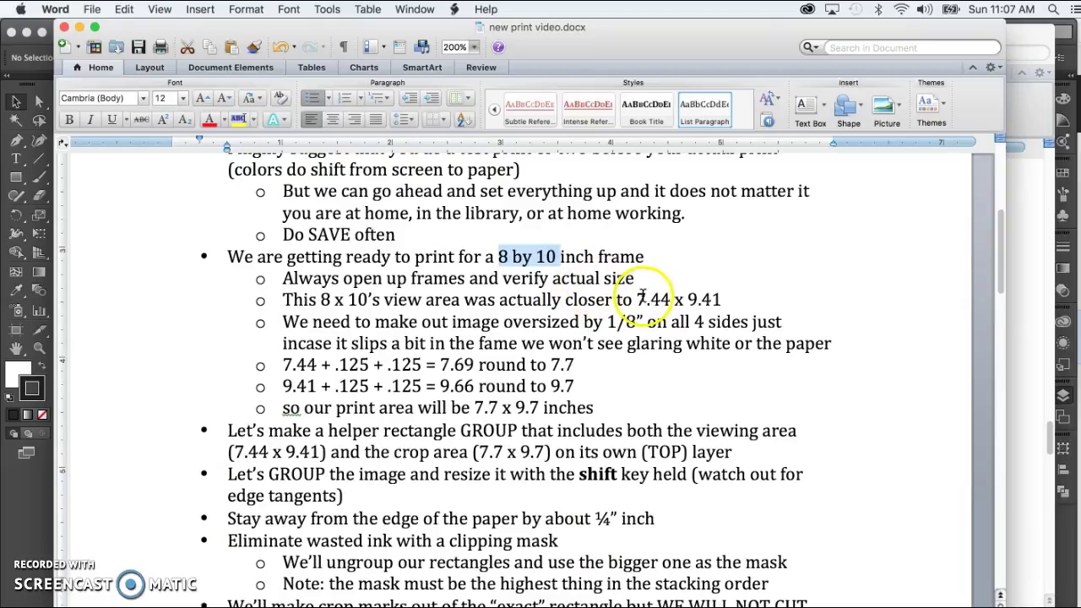
drag(637, 299, 662, 298)
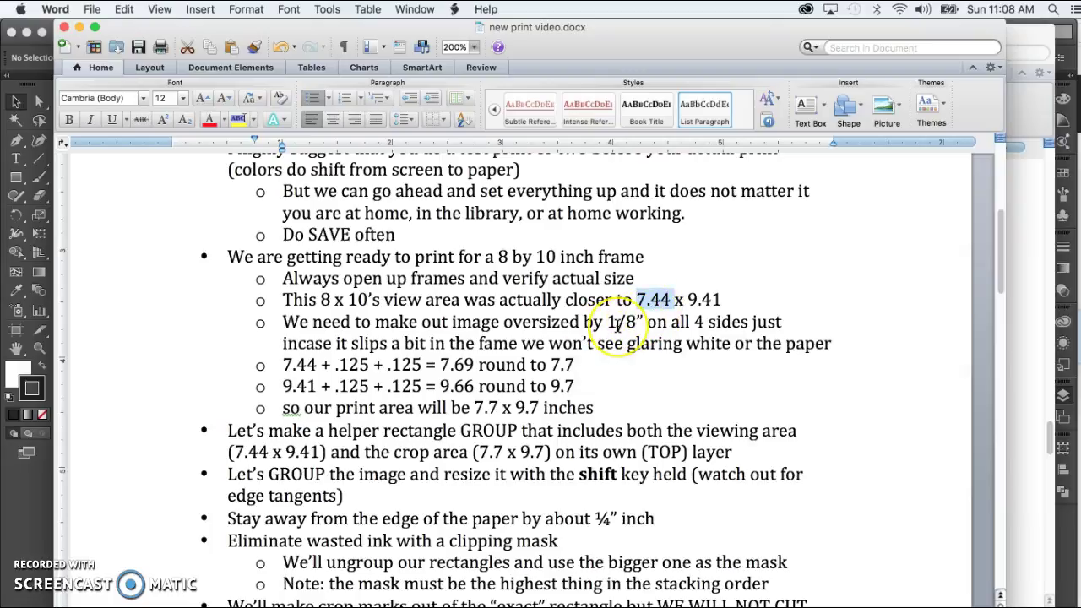
drag(608, 321, 639, 318)
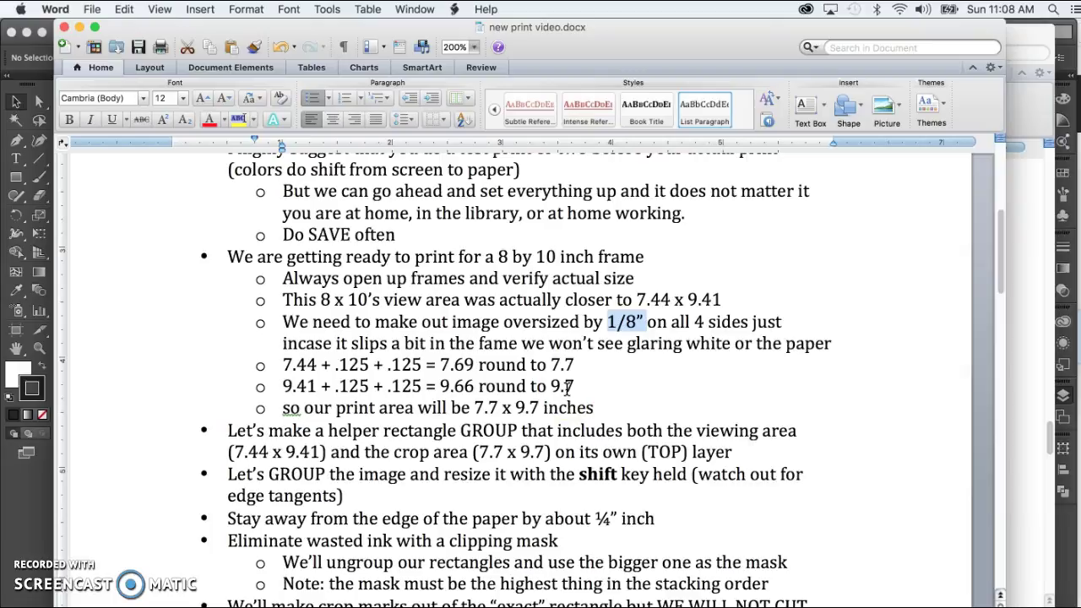
click(639, 296)
drag(639, 296, 730, 296)
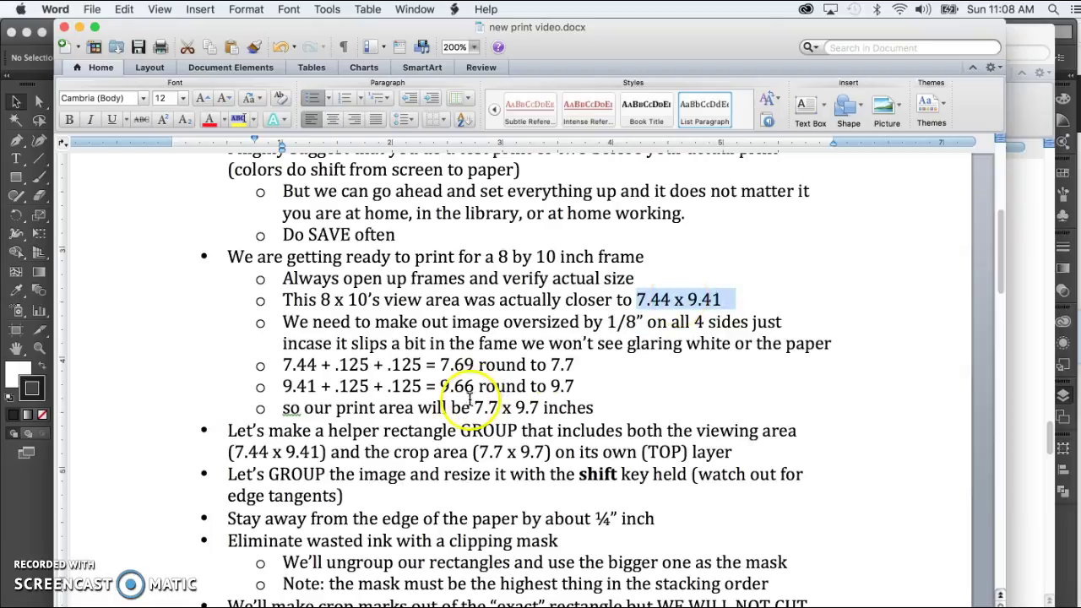
drag(474, 408, 594, 408)
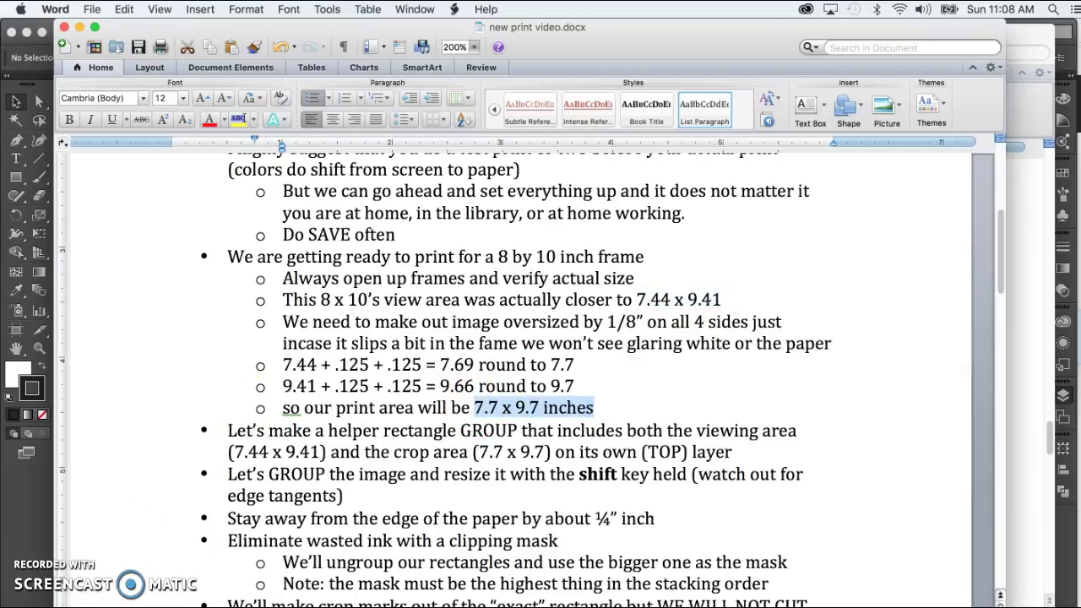
key(super+Tab)
Step: Add a new layer above Layer 1 named myGuides
key(F7)
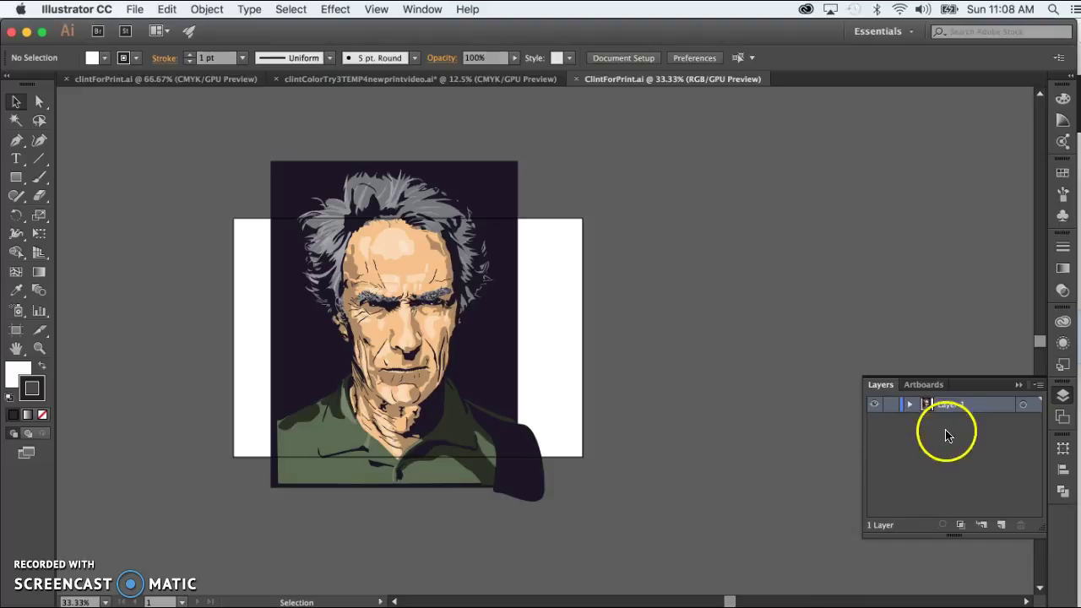
click(936, 403)
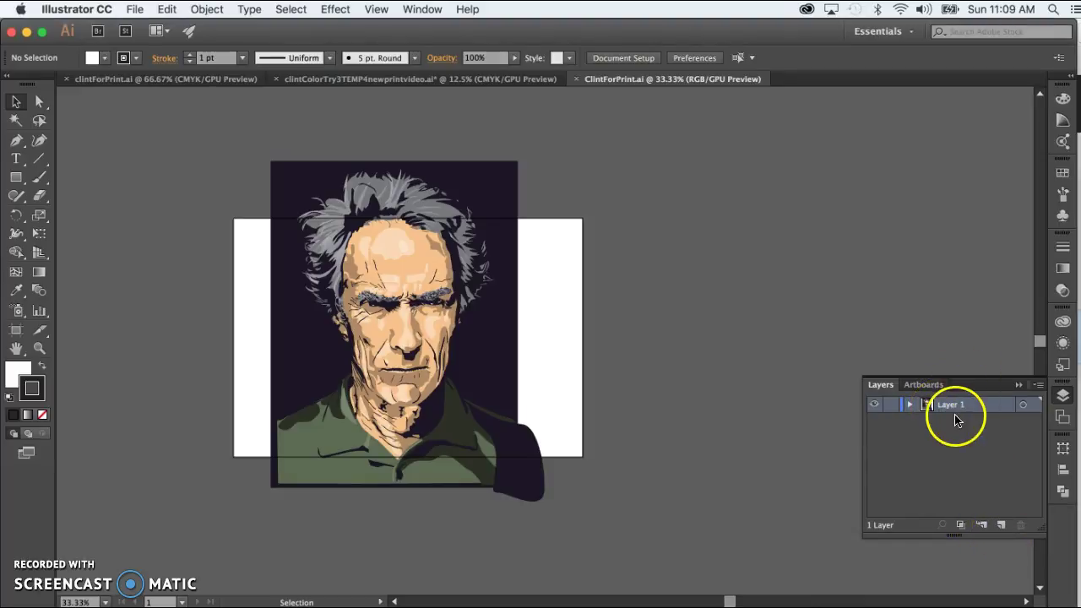
double_click(952, 405)
click(1000, 524)
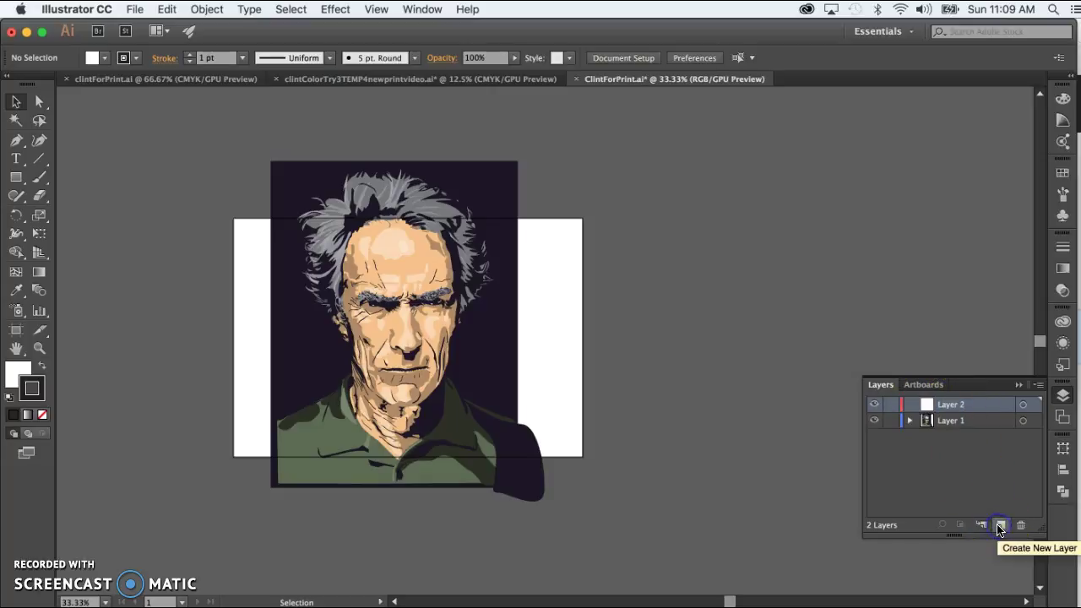
click(951, 405)
double_click(951, 405)
text(myGuides)
click(819, 269)
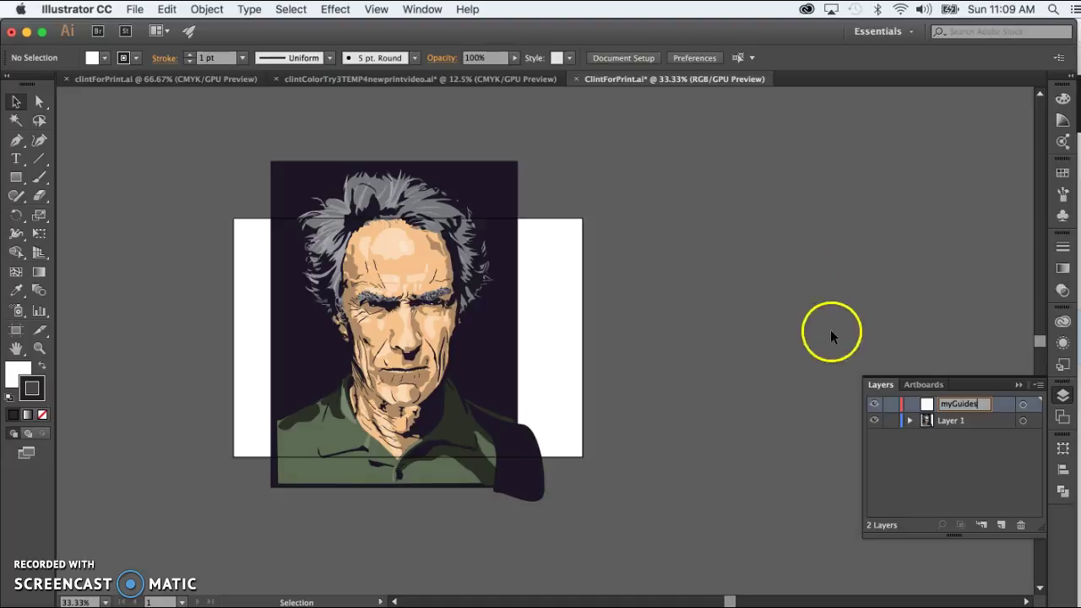
Step: Rename the myGuides layer to DoNotPrint and lock Layer 1
double_click(950, 404)
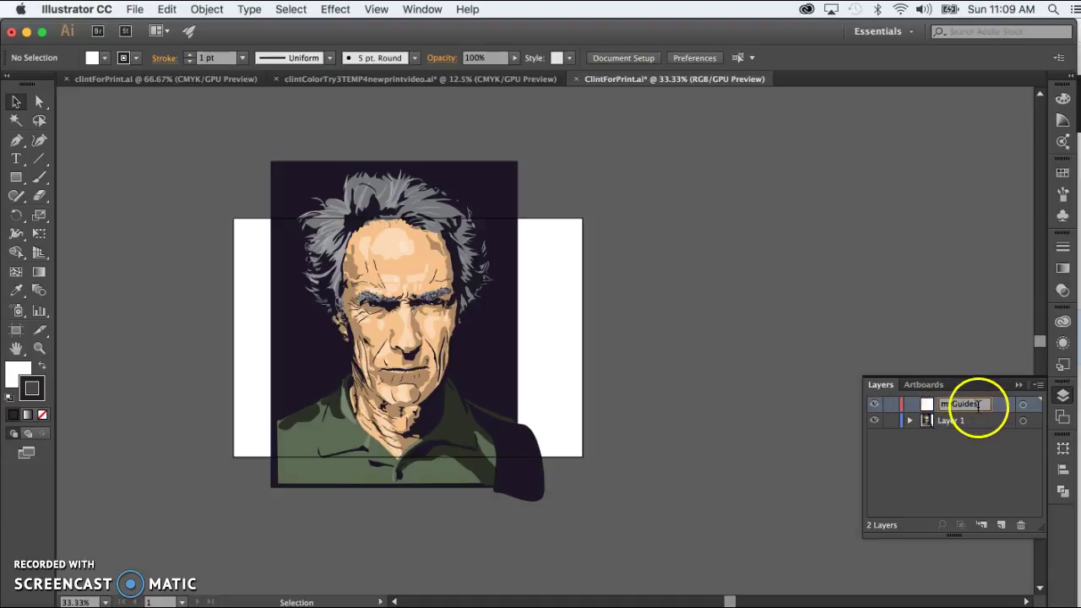
click(695, 356)
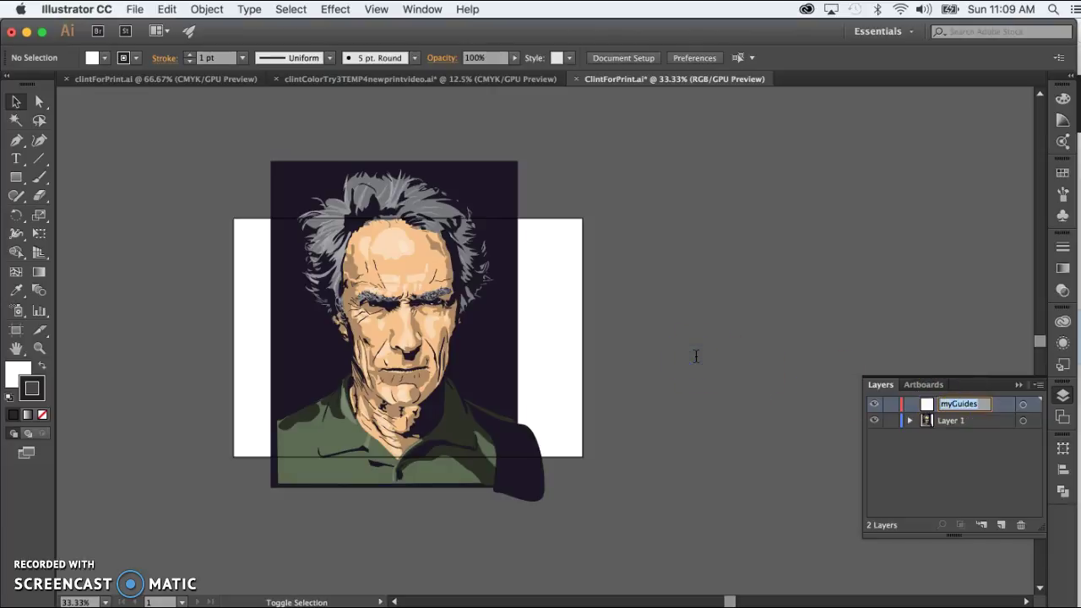
text(DoNo)
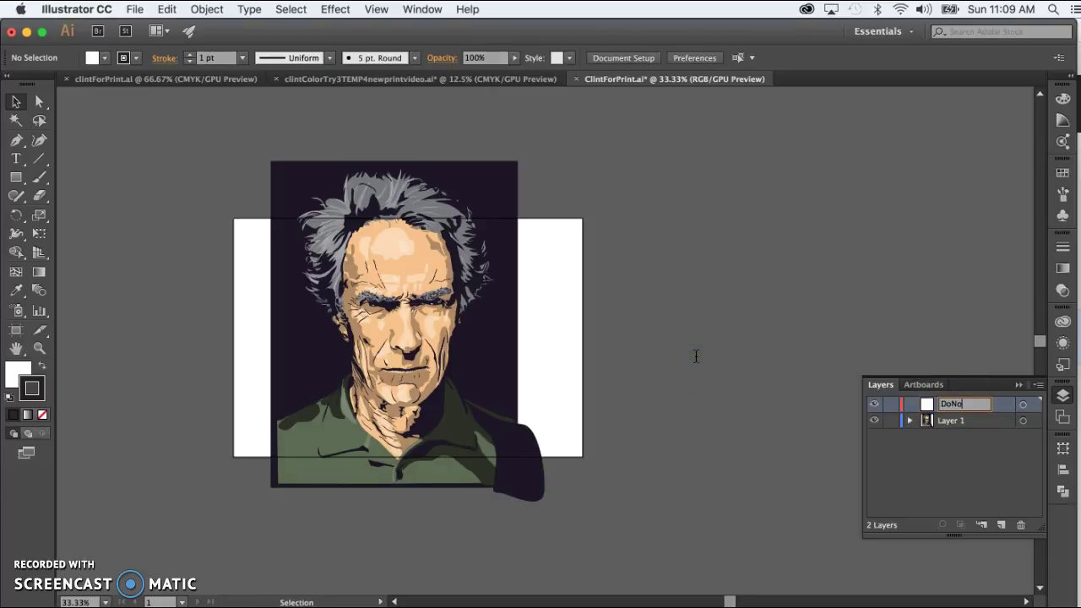
text(tPrint)
click(760, 388)
click(890, 420)
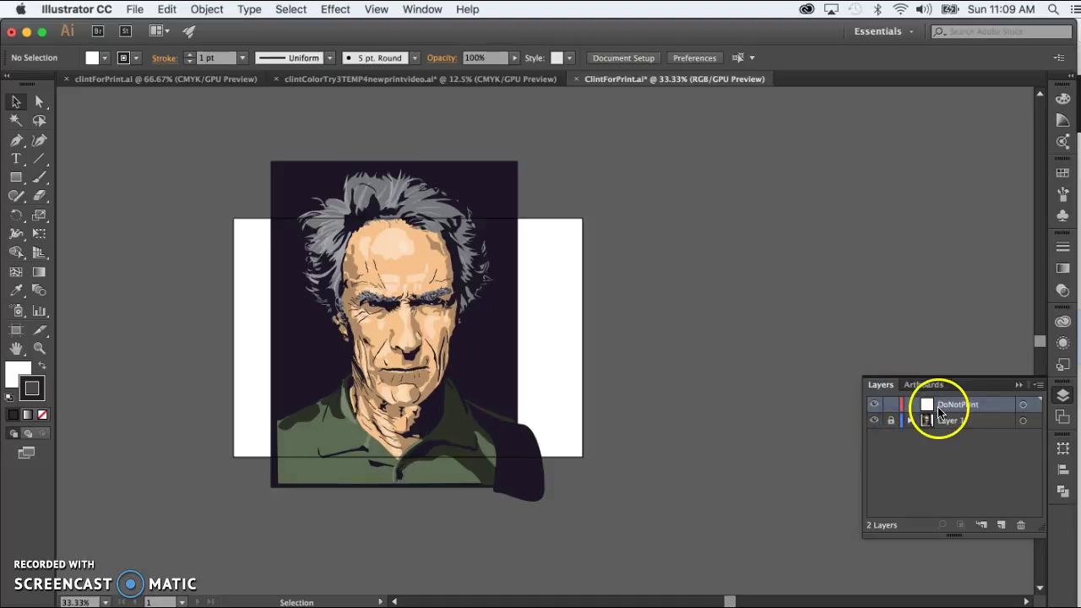
scroll(691, 352, right, 5)
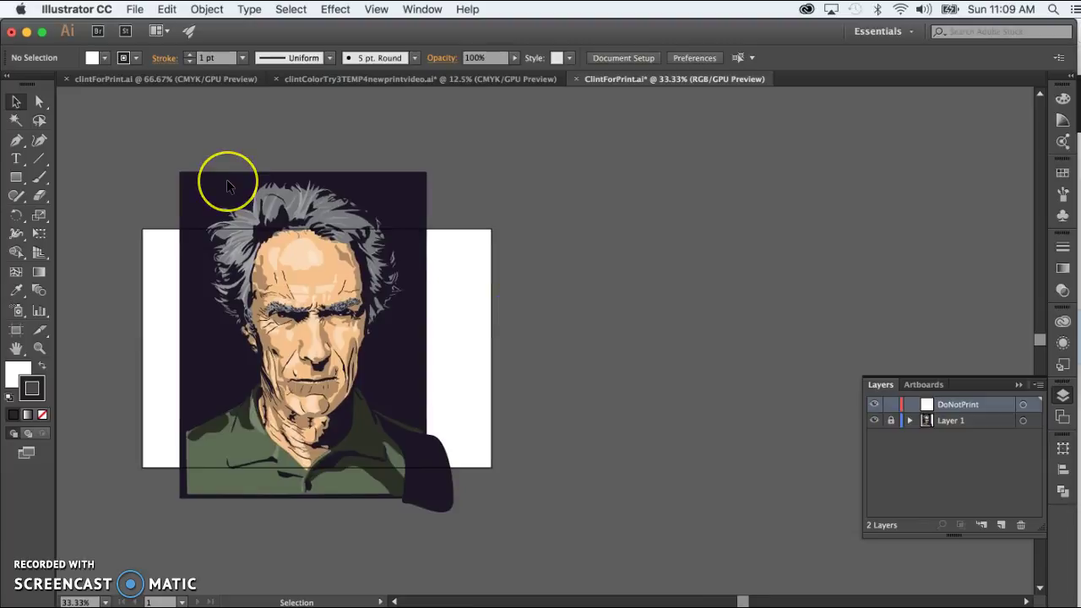
Step: Set the Rectangle tool to no fill with a CMYK Magenta stroke
click(17, 177)
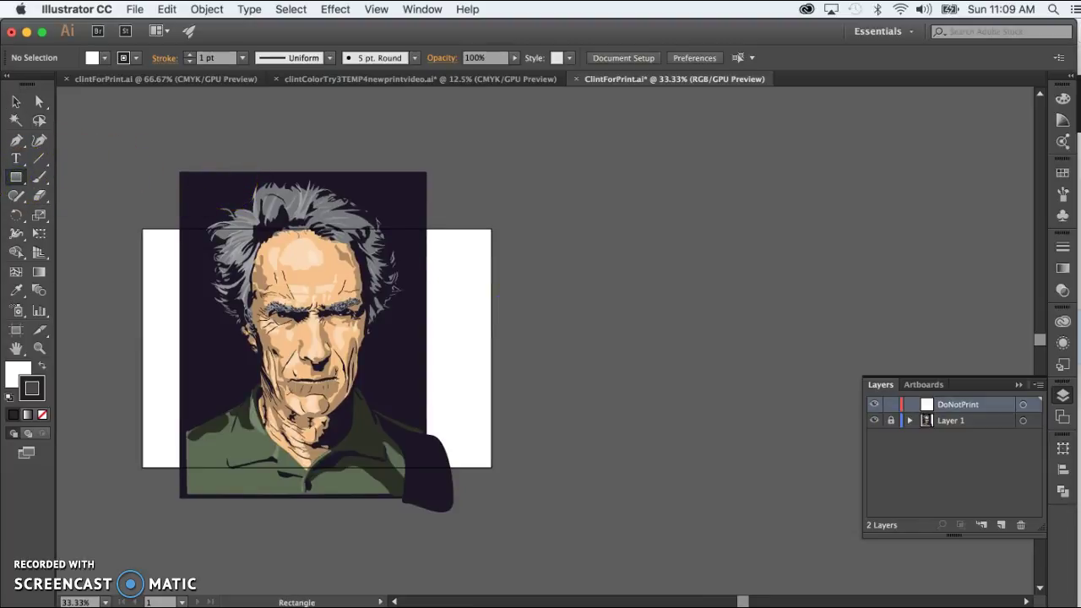
click(14, 372)
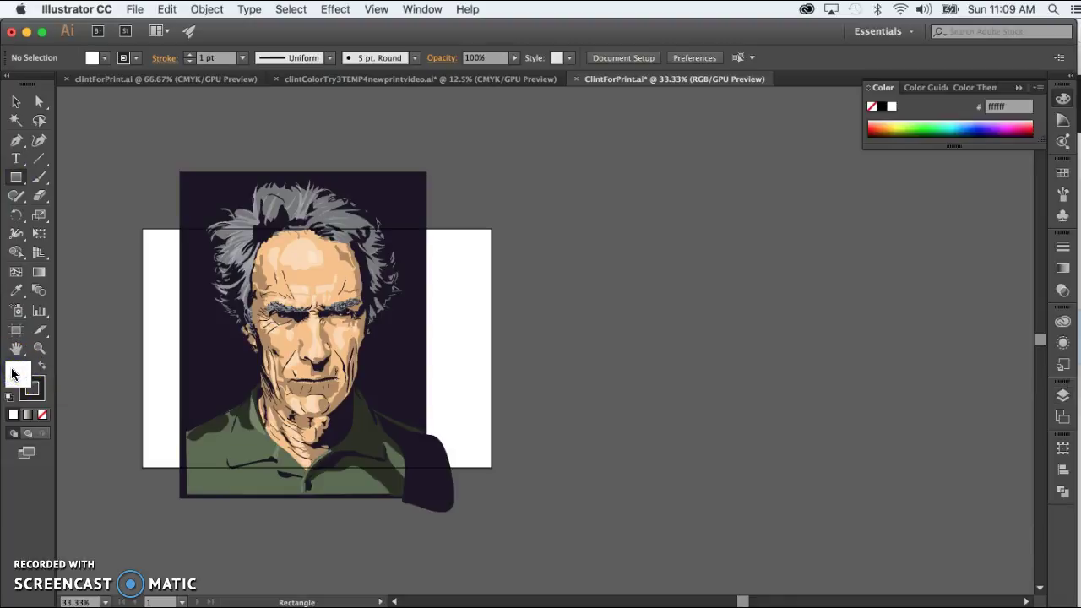
click(43, 415)
click(39, 397)
click(1063, 173)
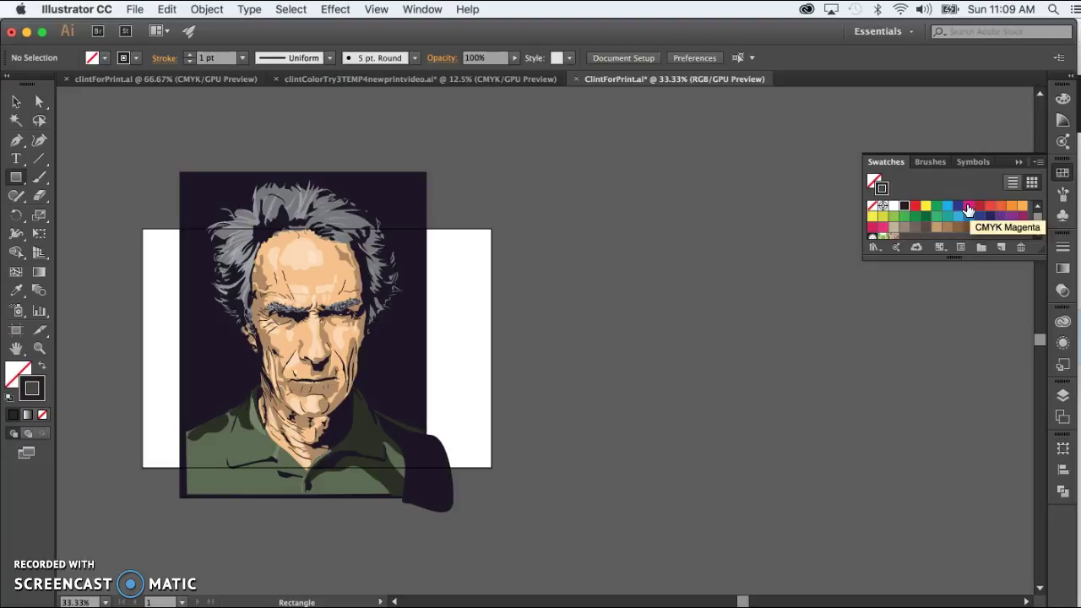
click(968, 209)
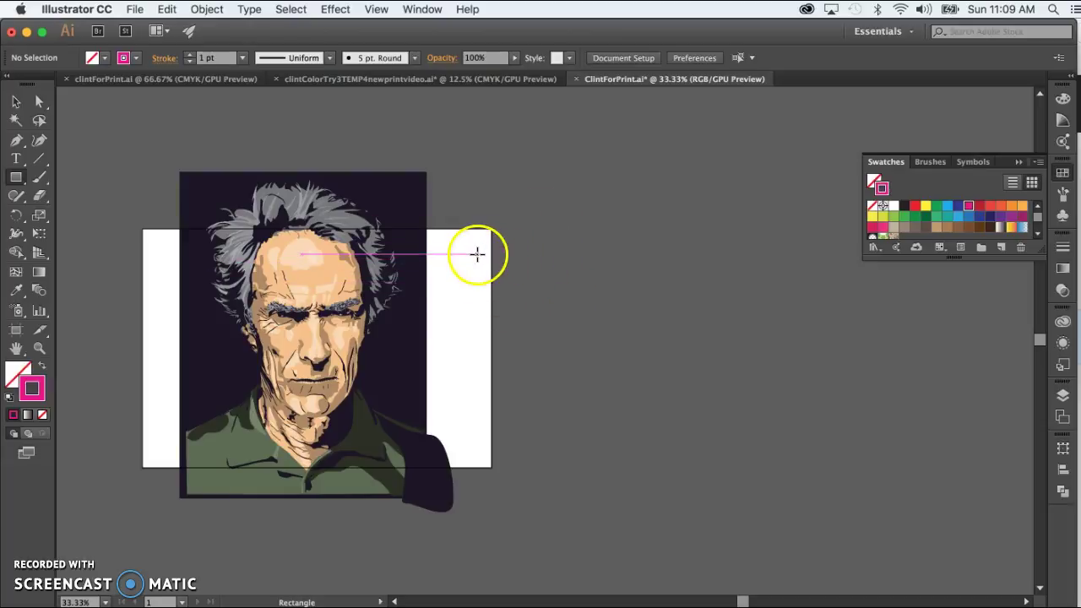
Step: Create a 7.44 x 9.41 in rectangle beside the artboard
click(511, 255)
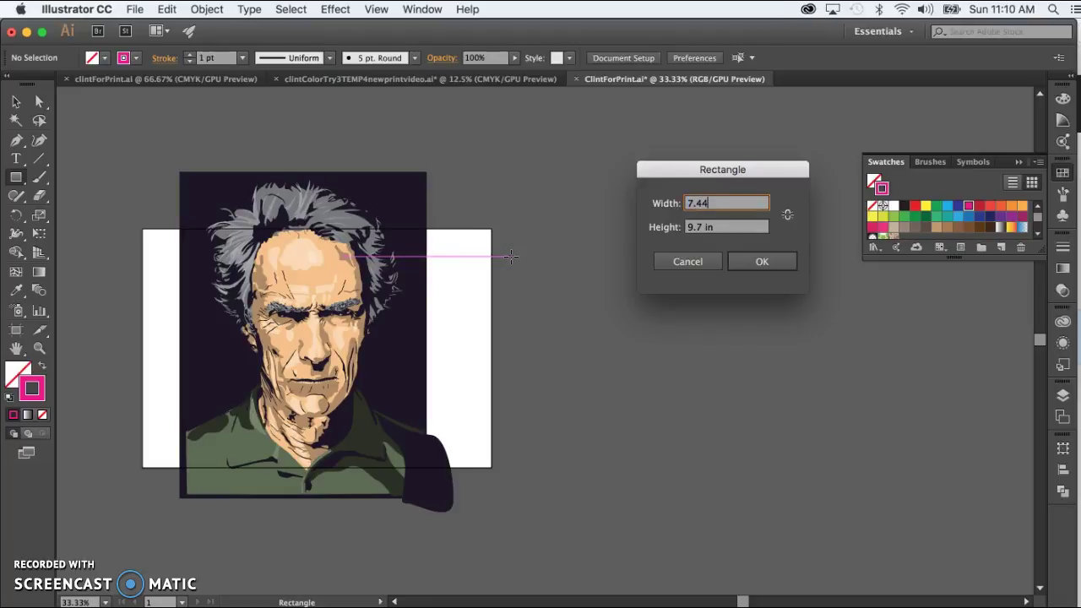
key(Tab)
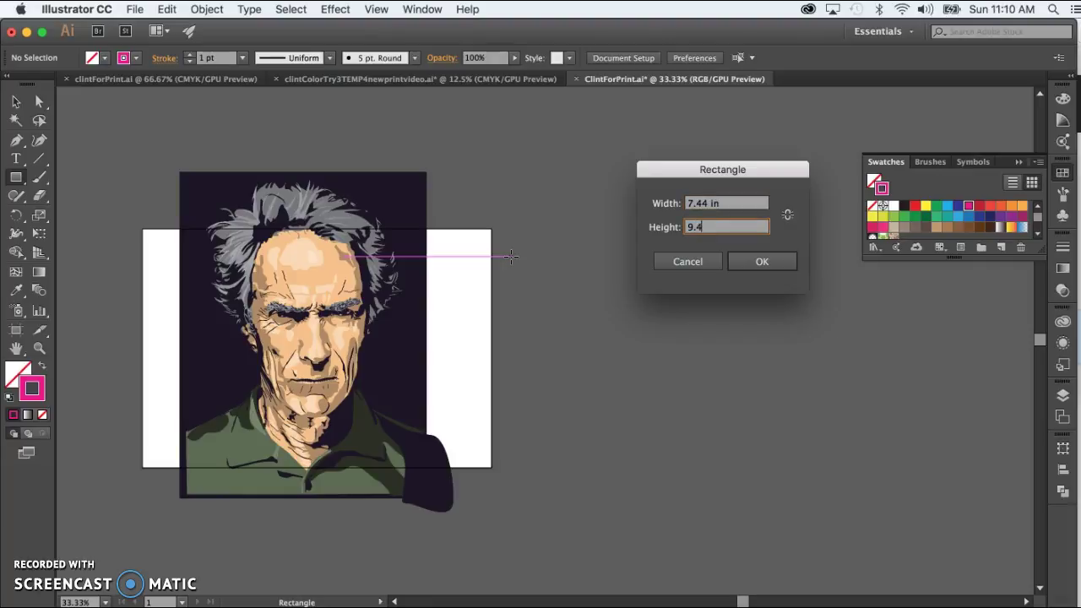
text(9.41)
click(627, 417)
key(super+Tab)
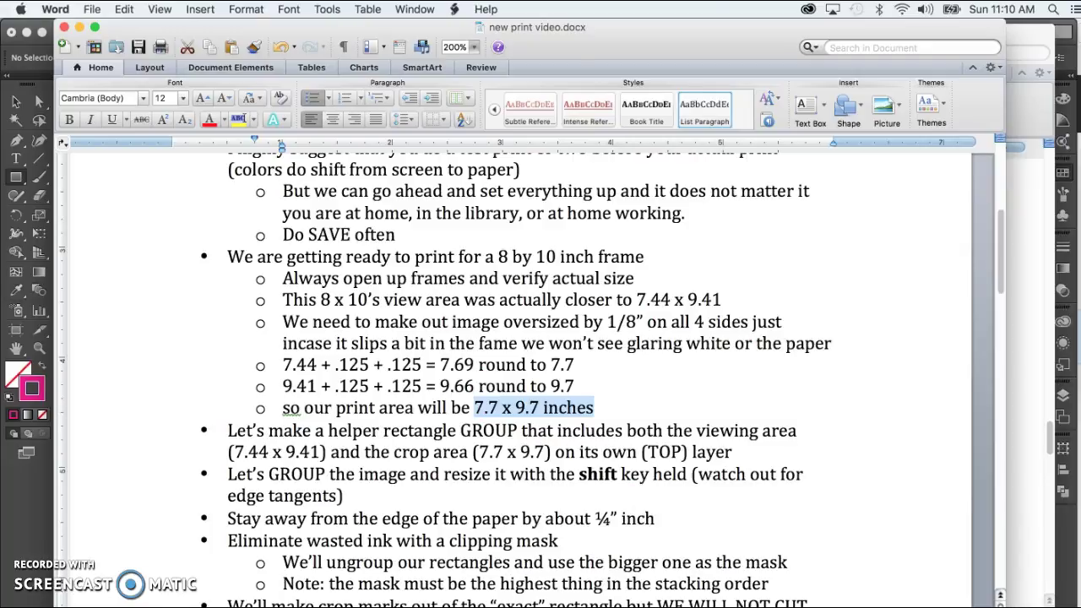
key(super+Tab)
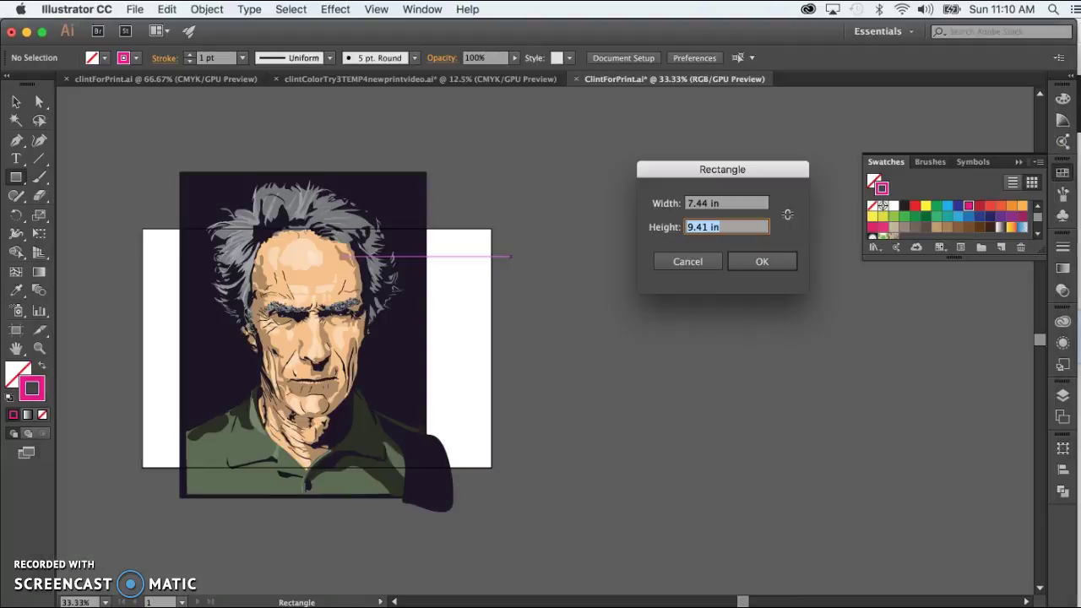
click(762, 263)
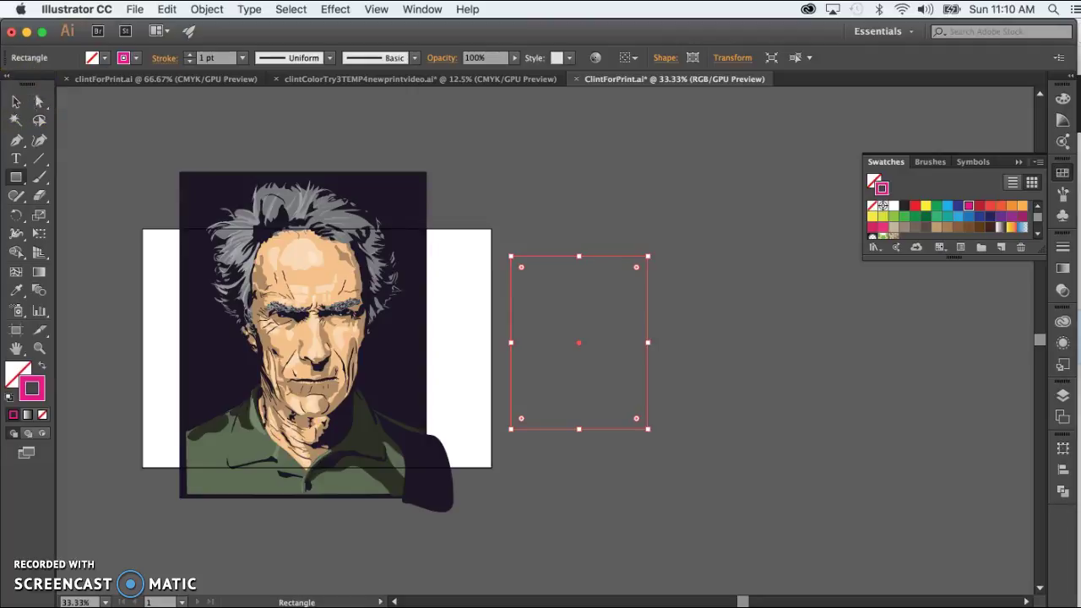
Step: Create a second 7.7 x 9.7 in rectangle above the first
click(13, 180)
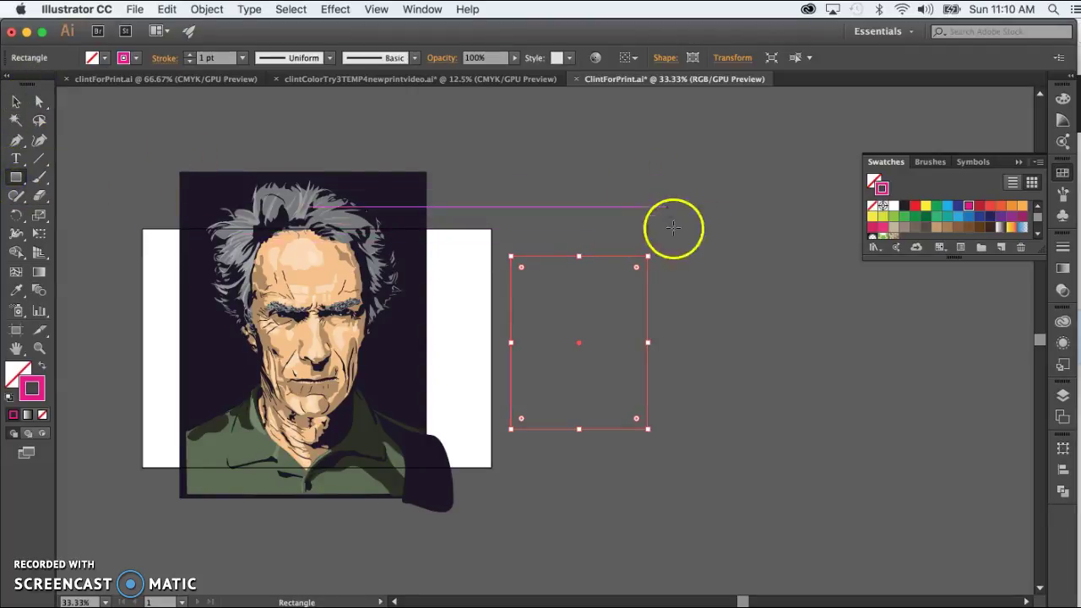
click(627, 192)
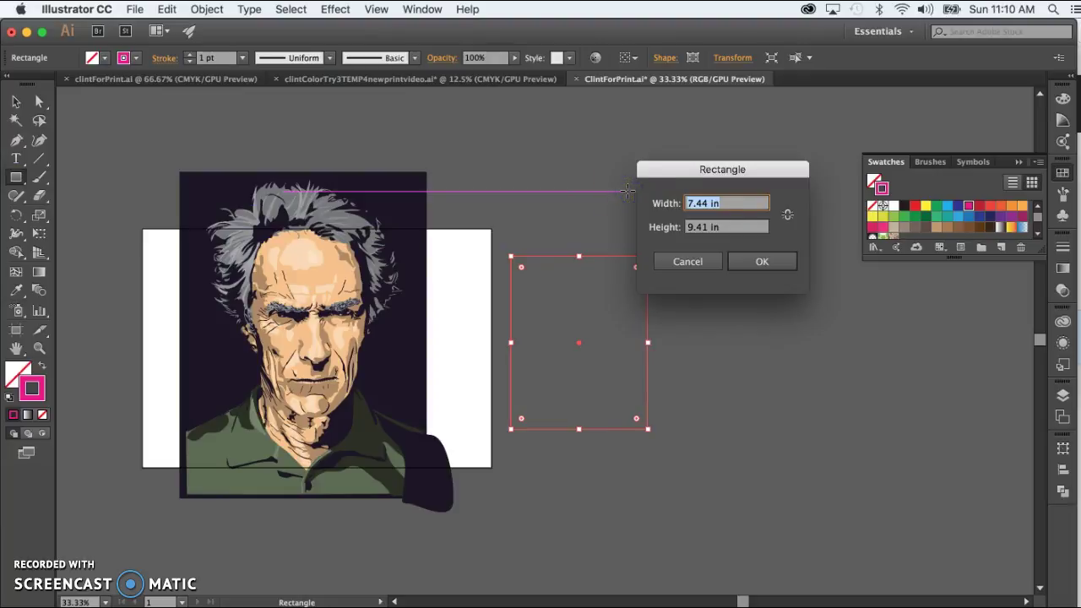
click(707, 204)
text(7.7)
key(Tab)
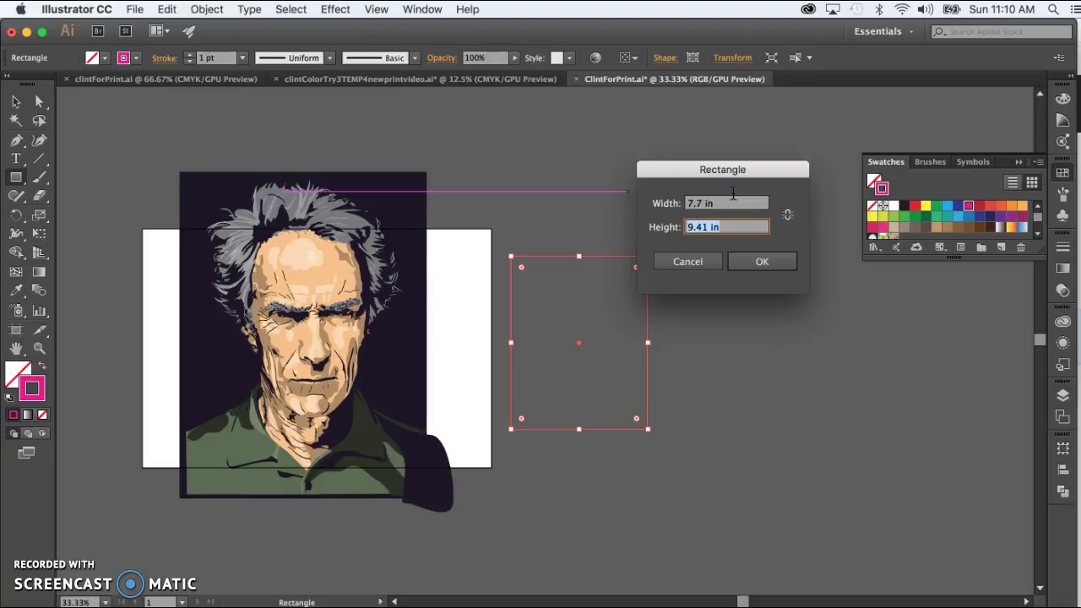
click(762, 261)
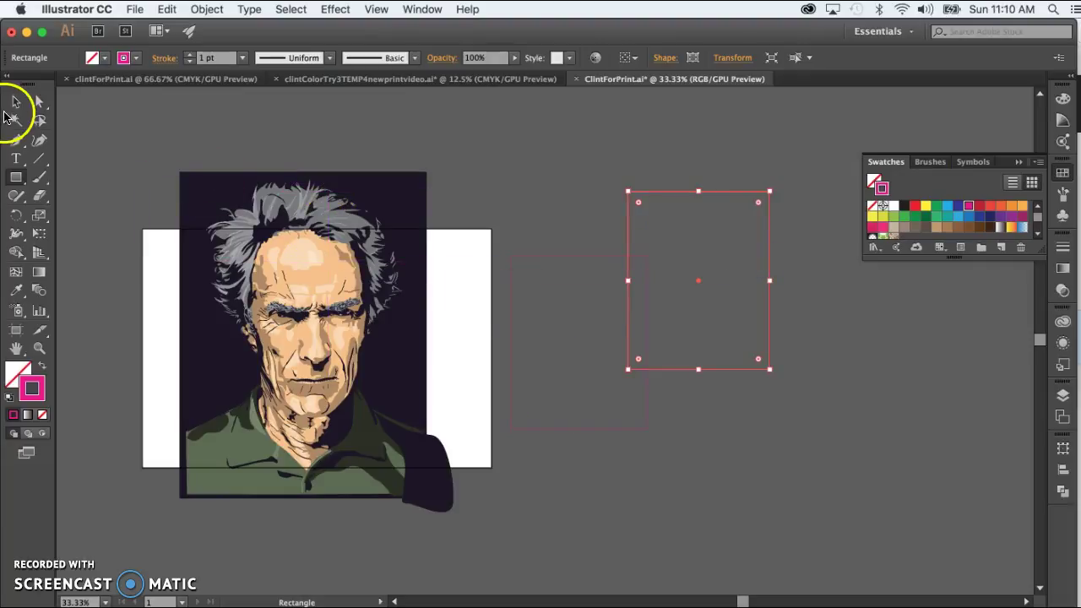
Step: Centre the two pink rectangles horizontally and vertically on each other
click(19, 103)
click(541, 171)
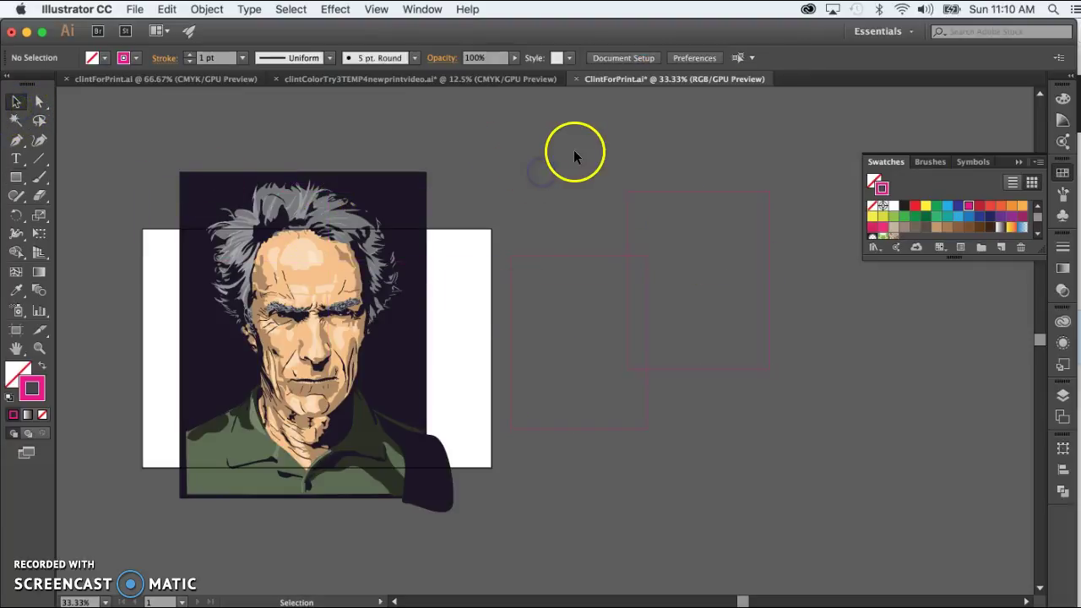
drag(715, 314, 736, 343)
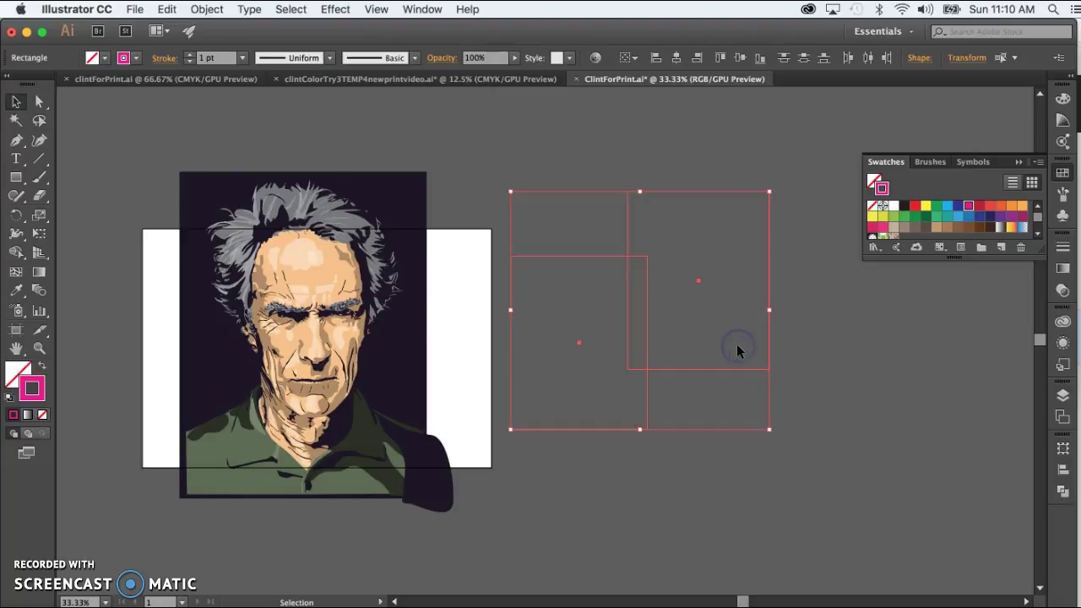
click(676, 59)
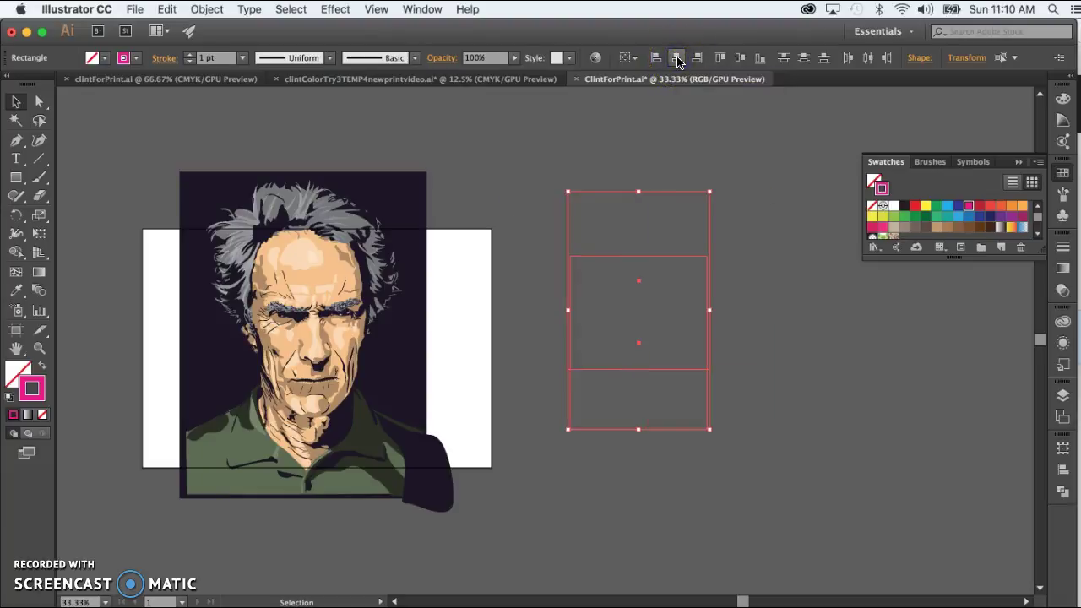
click(717, 57)
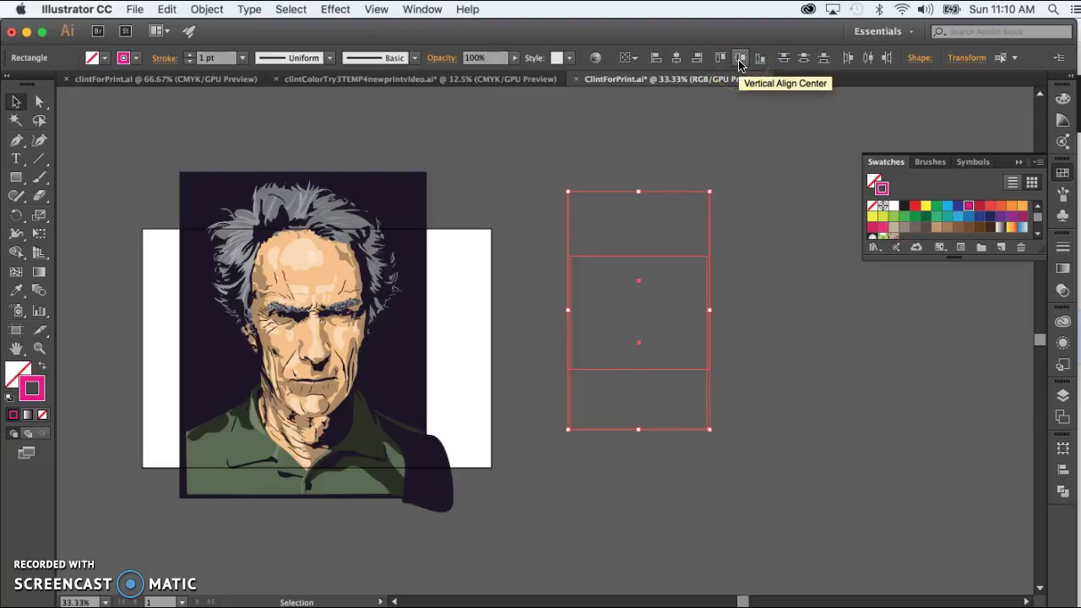
click(740, 58)
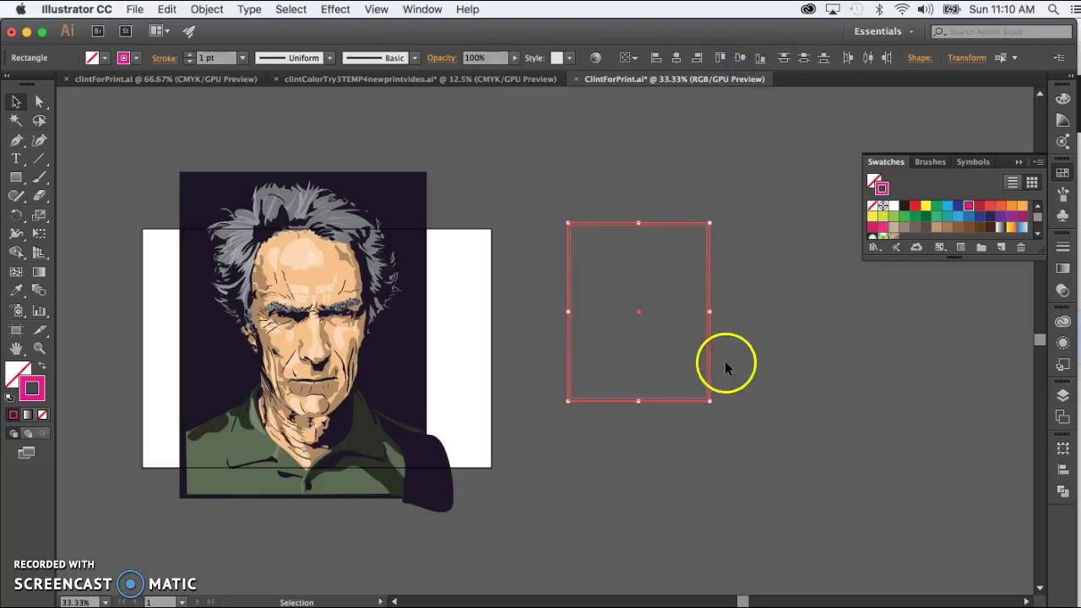
click(754, 381)
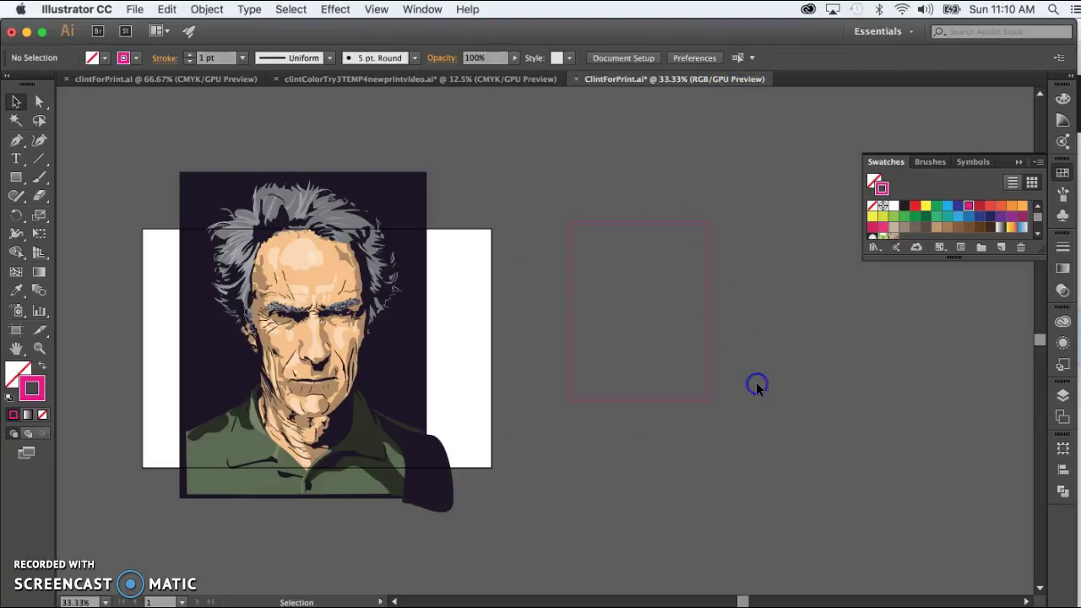
Step: Zoom in on the rectangle edges and group the pink rectangles together
click(40, 351)
drag(547, 208, 634, 244)
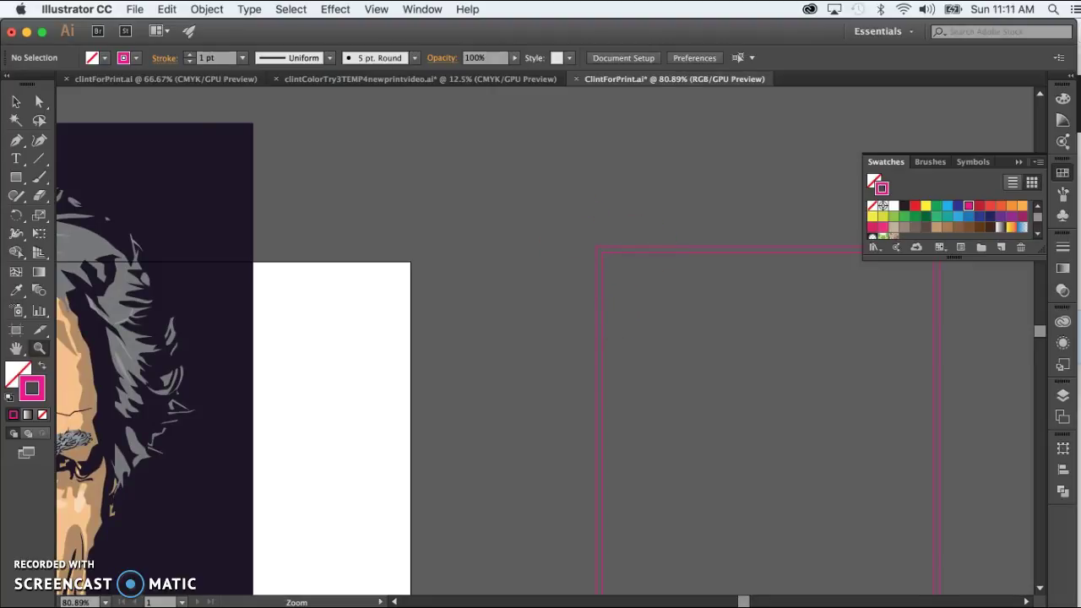
click(17, 102)
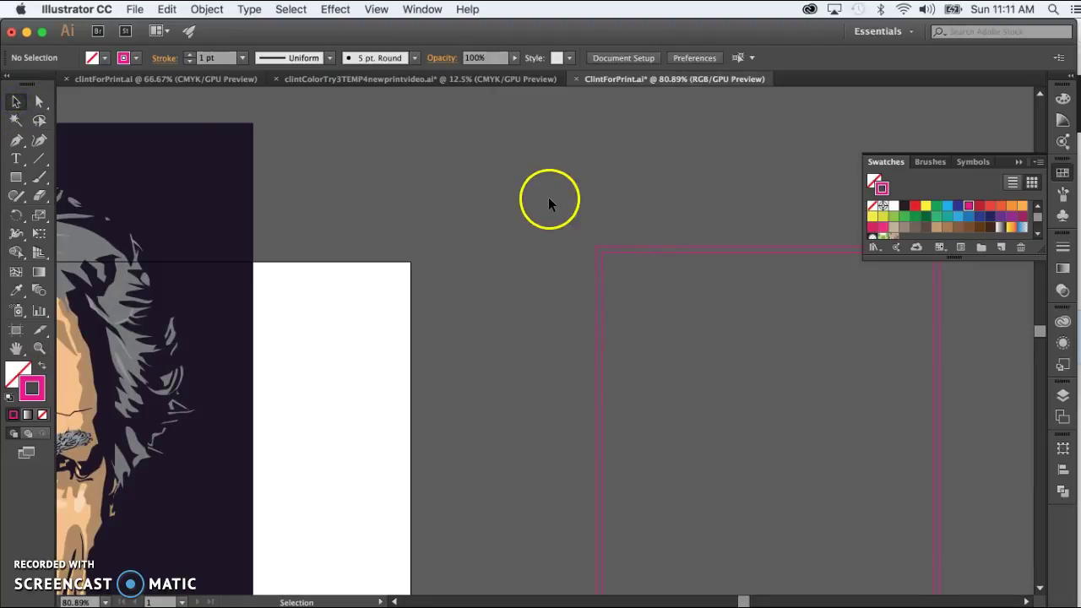
drag(672, 318, 672, 318)
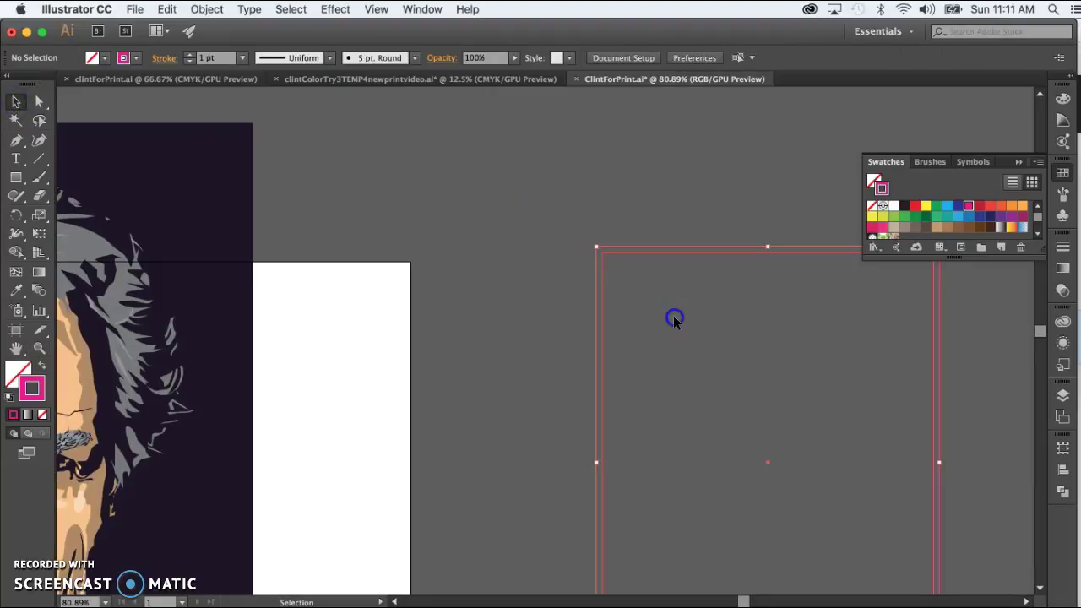
click(204, 10)
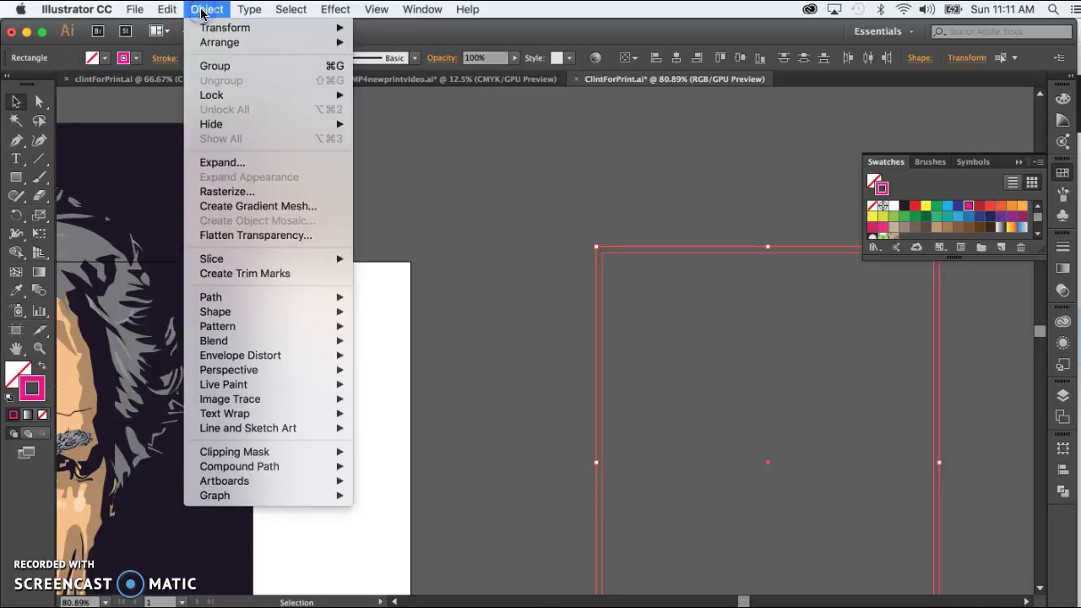
click(226, 66)
click(495, 179)
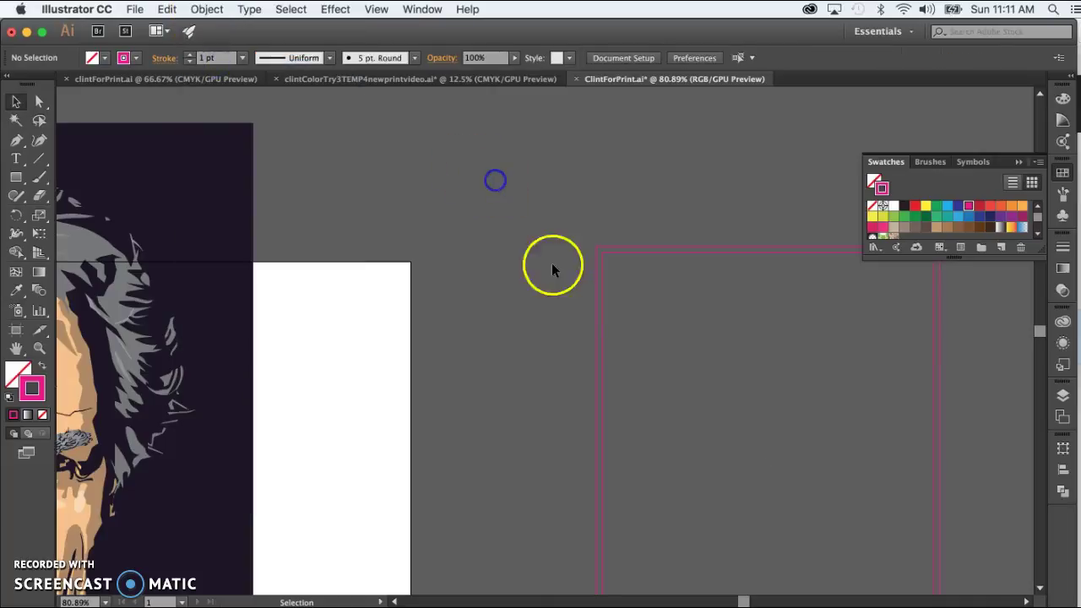
Step: Move the rectangle group left toward the white artboard and zoom out to the whole artwork
drag(603, 319, 402, 337)
scroll(402, 339, left, 5)
scroll(403, 339, down, 2)
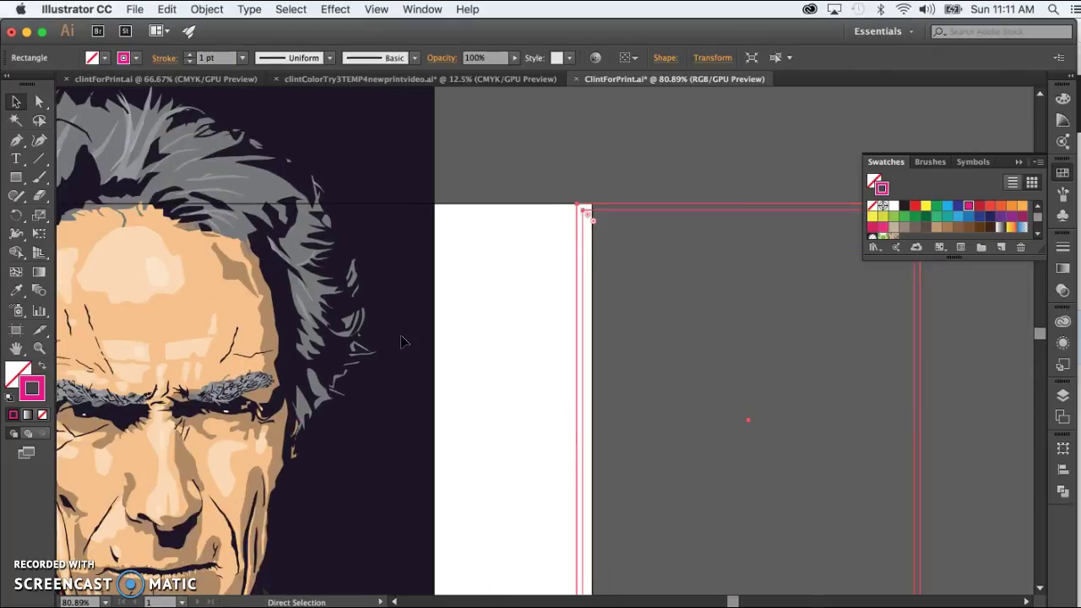
key(super+minus)
key(super+minus)
key(super+minus)
scroll(799, 216, down, 2)
scroll(799, 216, left, 1)
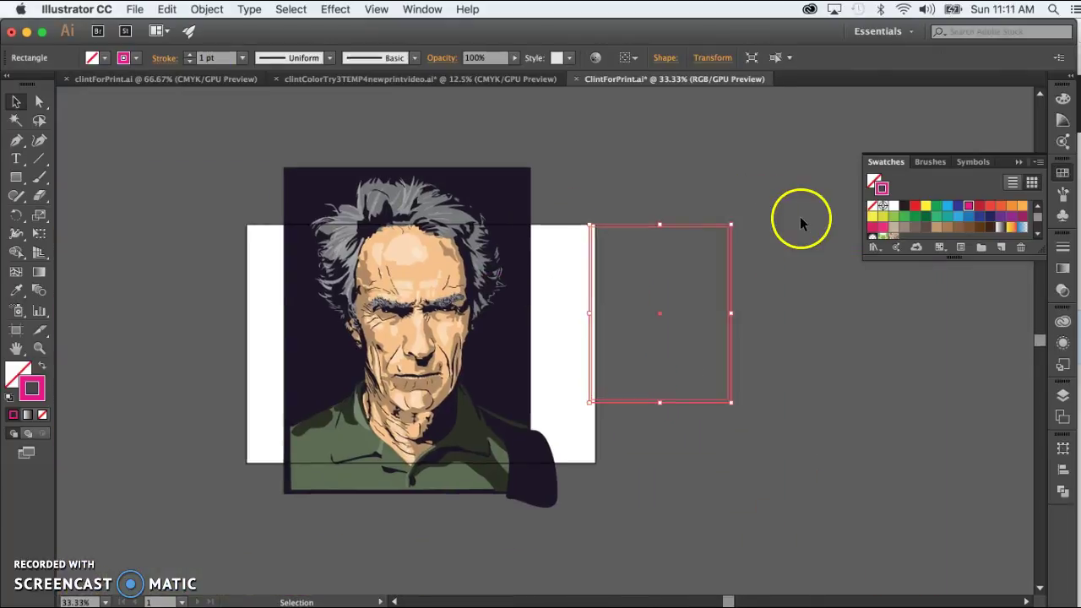
Step: Lock Layer 1 and hide it so the portrait disappears
click(1062, 393)
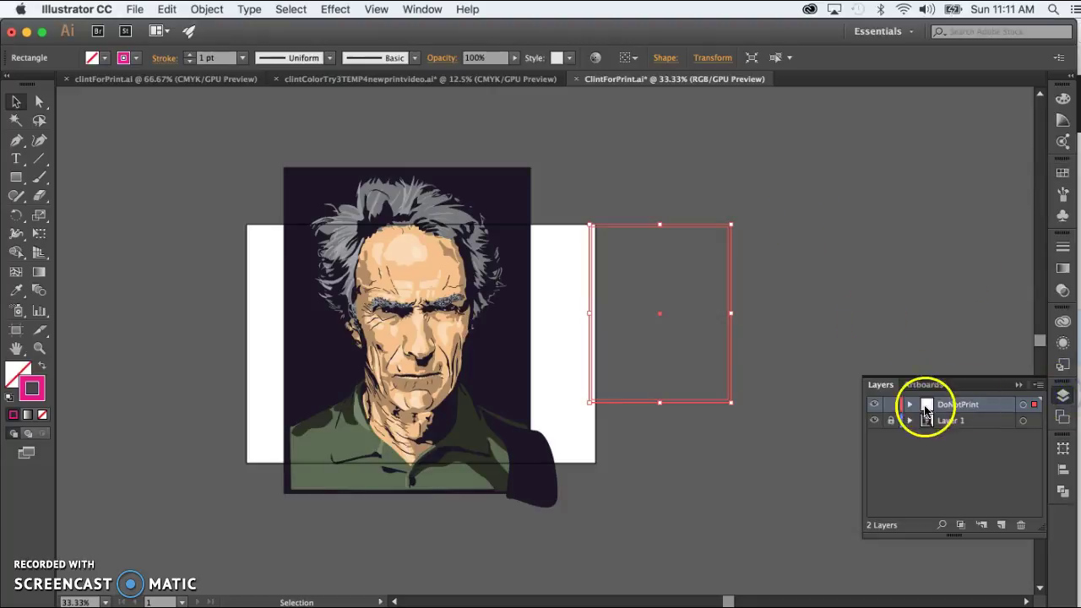
click(890, 421)
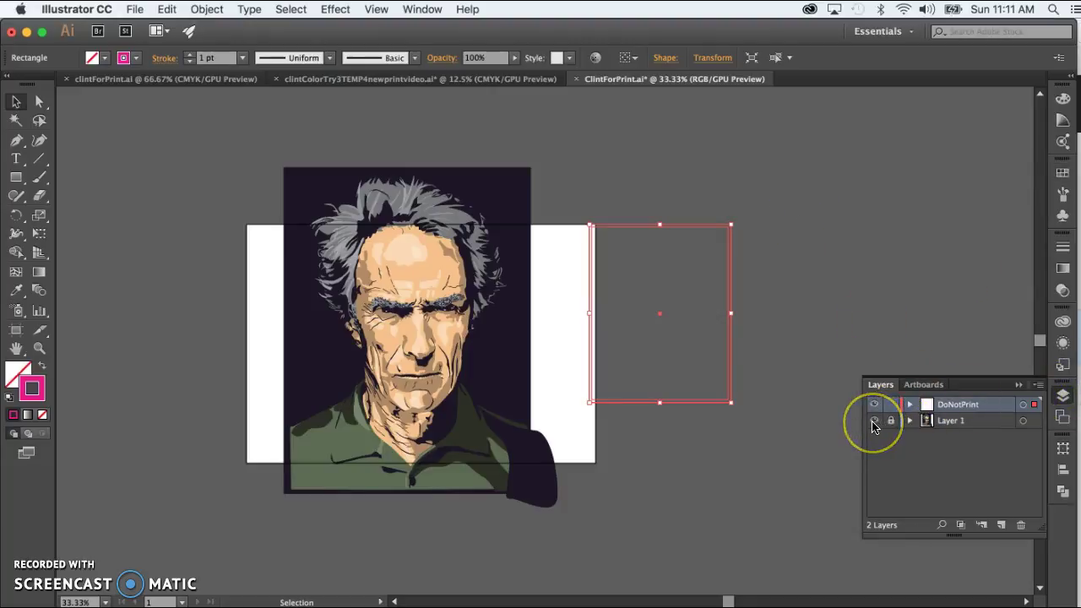
click(874, 425)
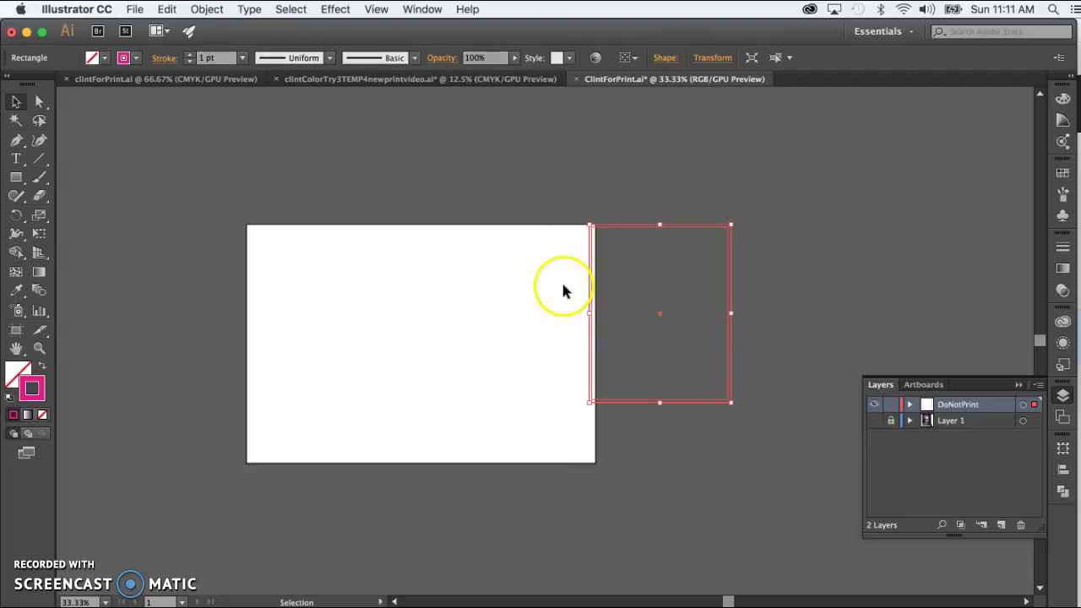
Step: Place the print rectangles on the artboard and Alt-drag a copy to their right
drag(686, 223, 367, 255)
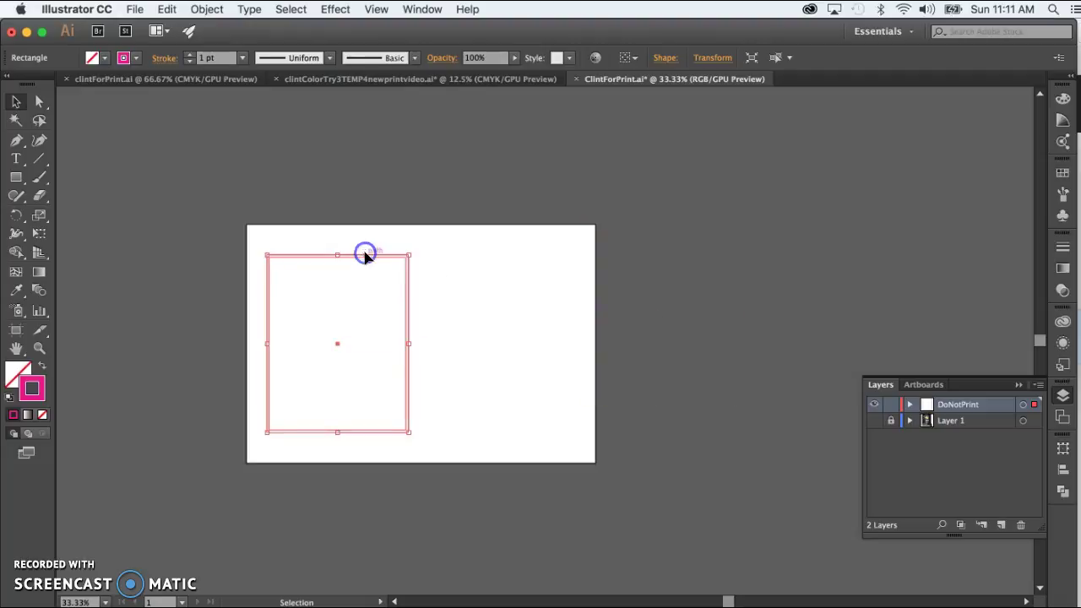
click(489, 159)
click(410, 330)
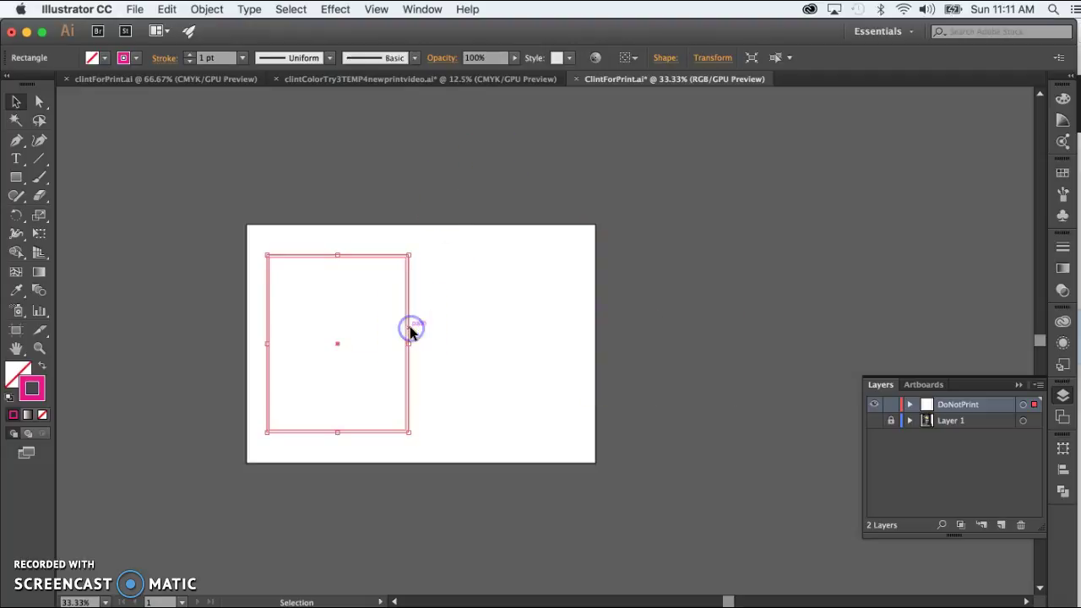
drag(421, 330, 571, 332)
click(704, 367)
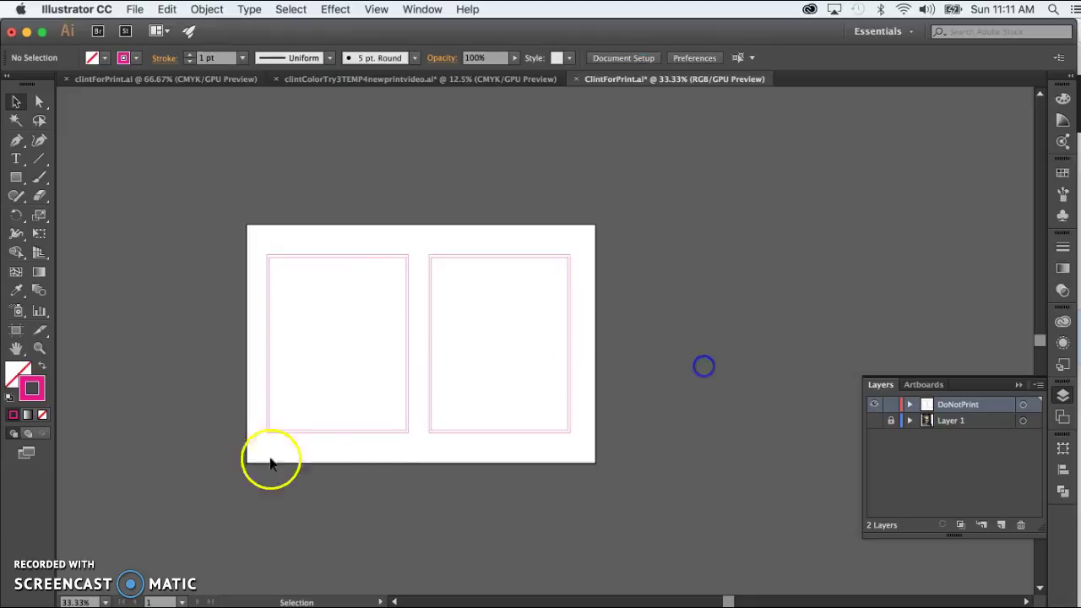
Step: Check both rectangle sets, then lock the DoNotPrint layer
drag(226, 483, 470, 258)
click(656, 287)
click(683, 259)
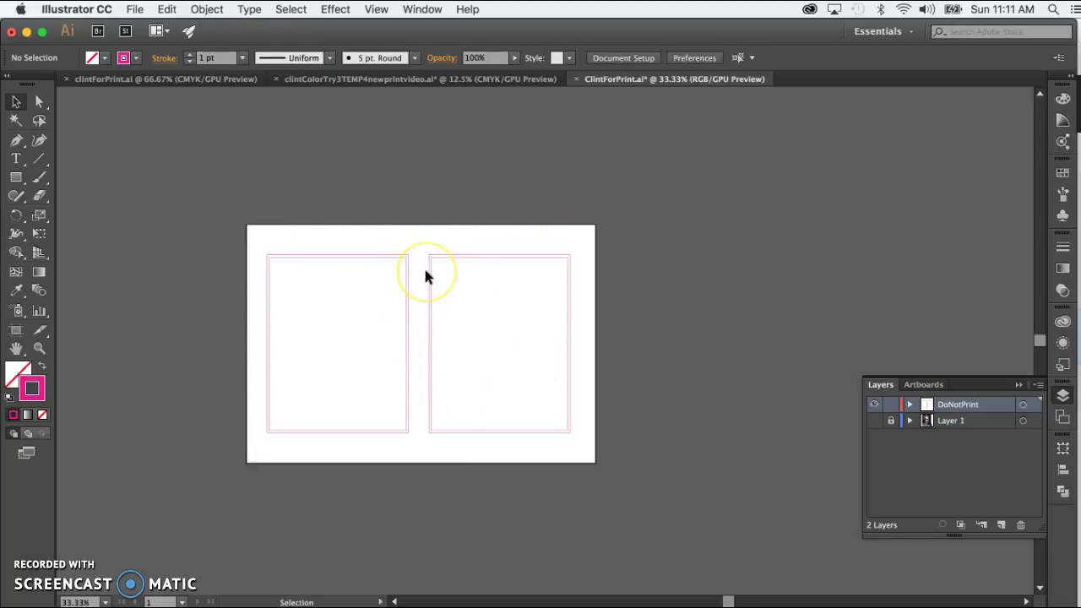
click(891, 405)
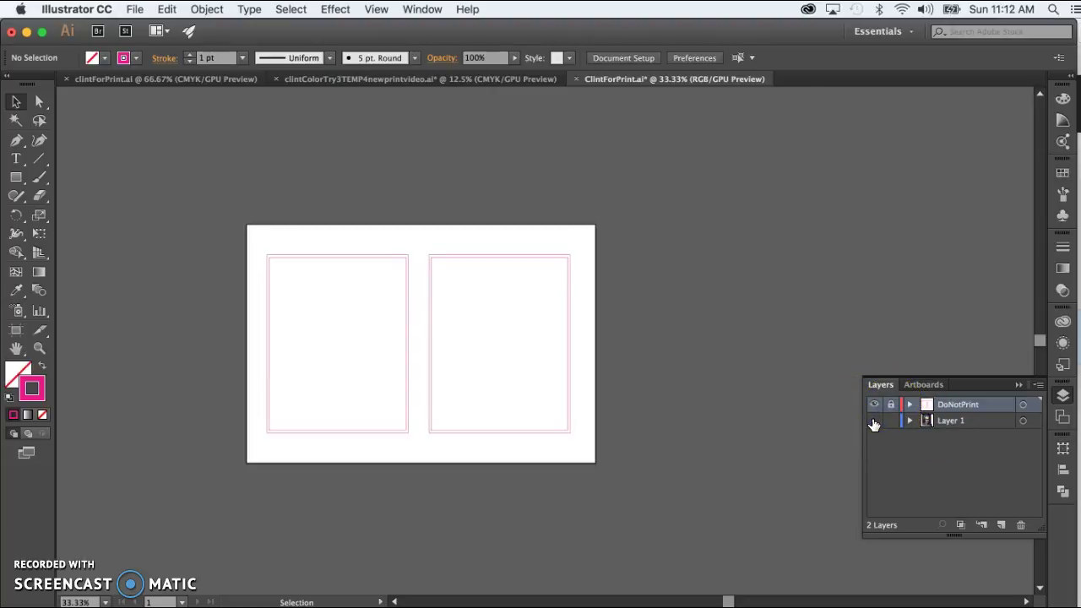
Step: Show Layer 1 again and Alt-drag a copy of the portrait to the right of the artboard
click(874, 420)
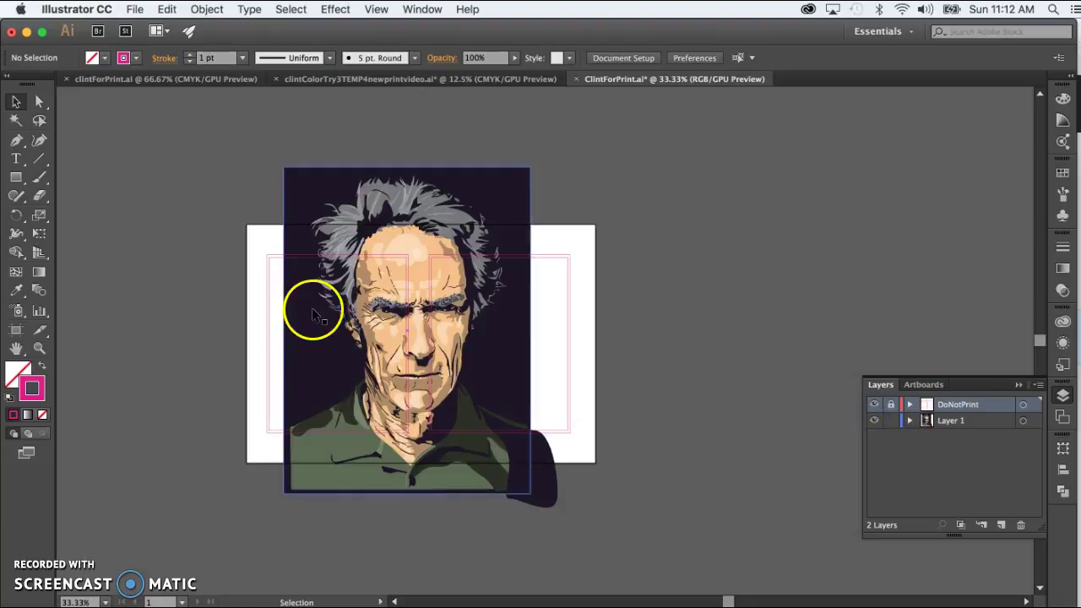
click(21, 101)
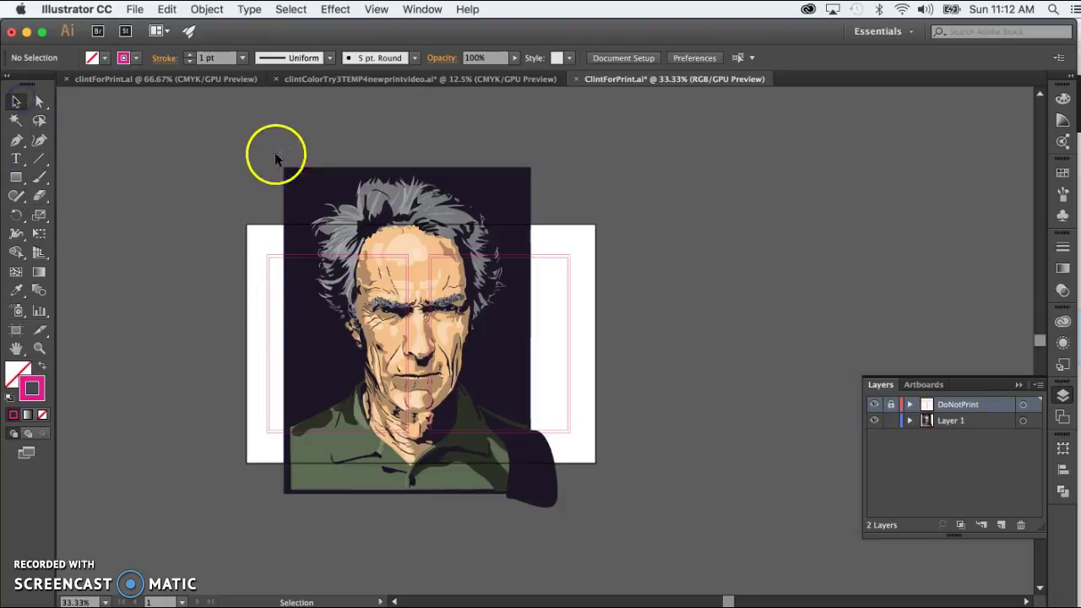
scroll(710, 540, down, 2)
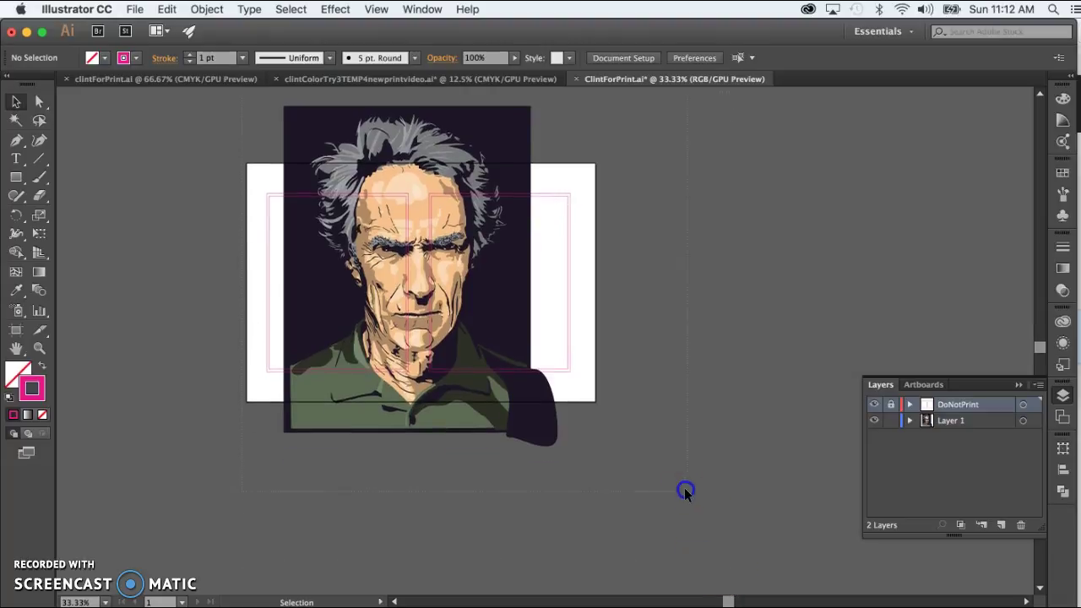
drag(685, 487, 482, 292)
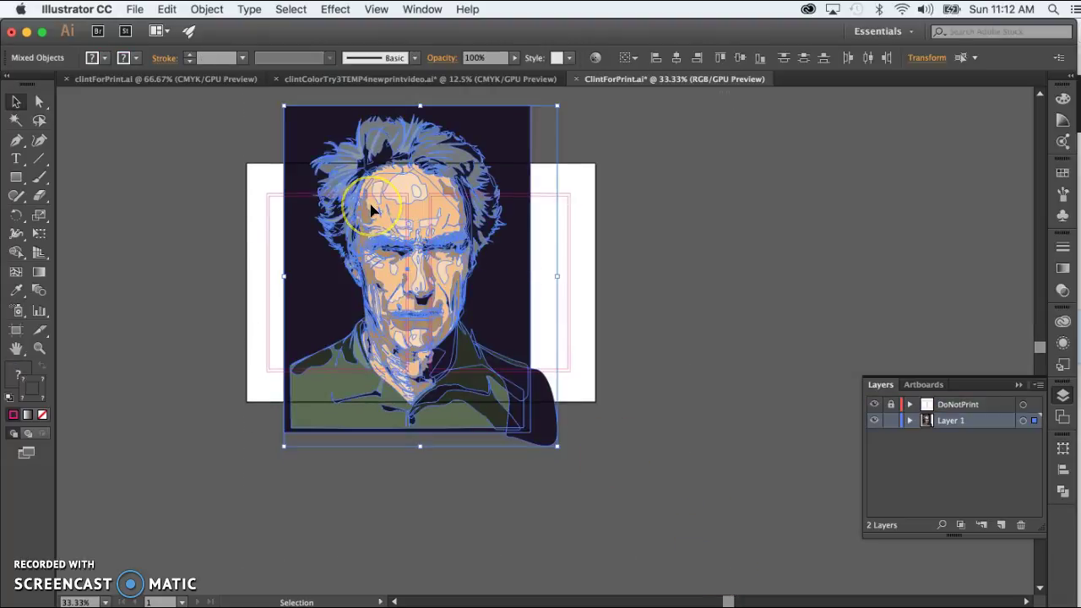
drag(372, 209, 815, 209)
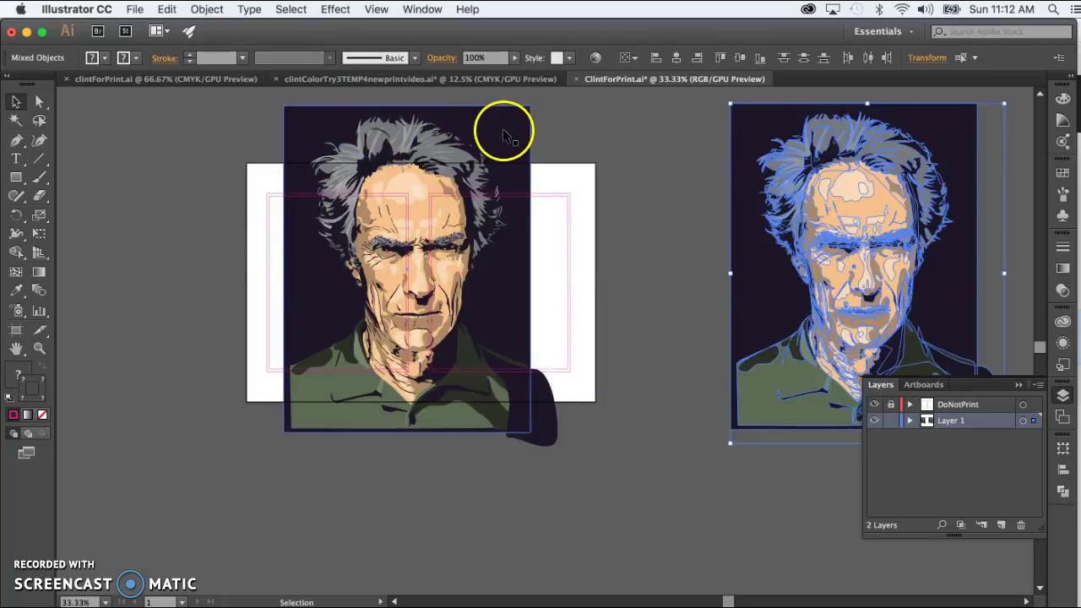
click(485, 516)
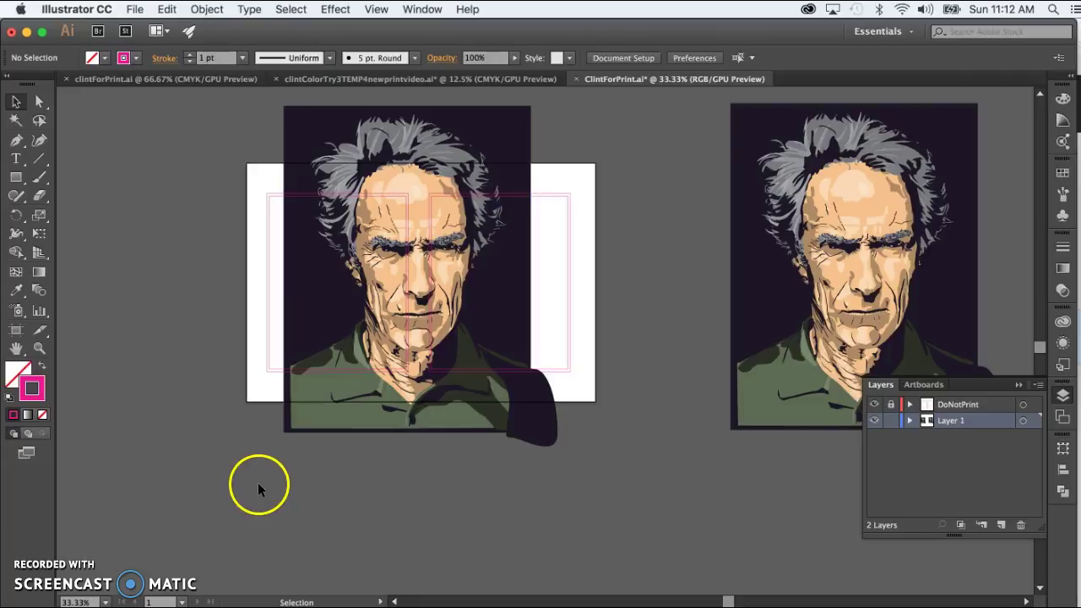
scroll(625, 118, up, 3)
key(super+a)
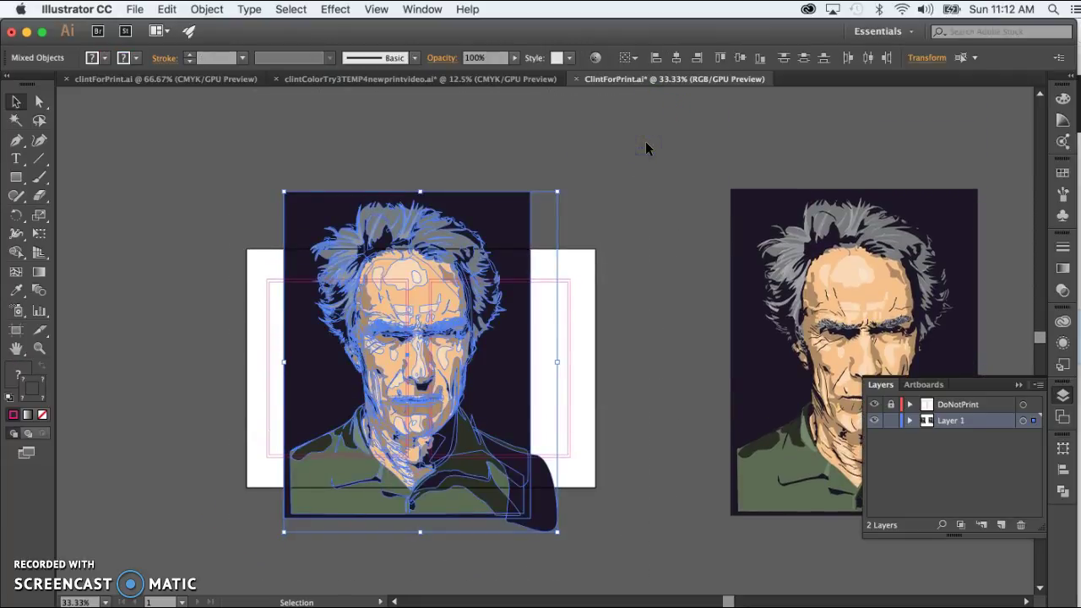
Step: Marquee-select all pieces of the left portrait and group them
click(645, 143)
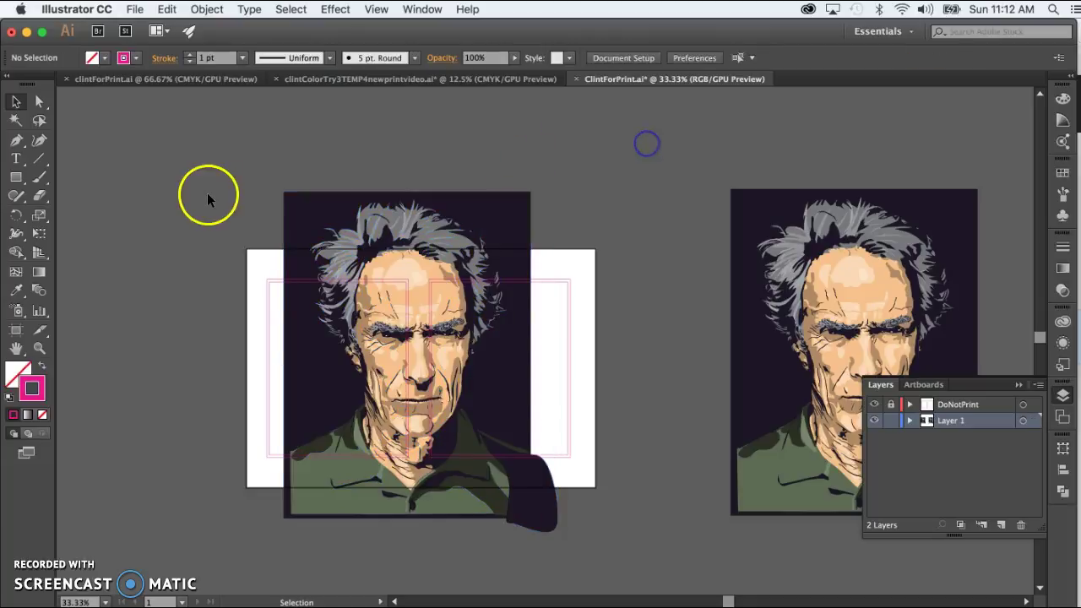
drag(186, 155, 577, 440)
drag(627, 566, 623, 565)
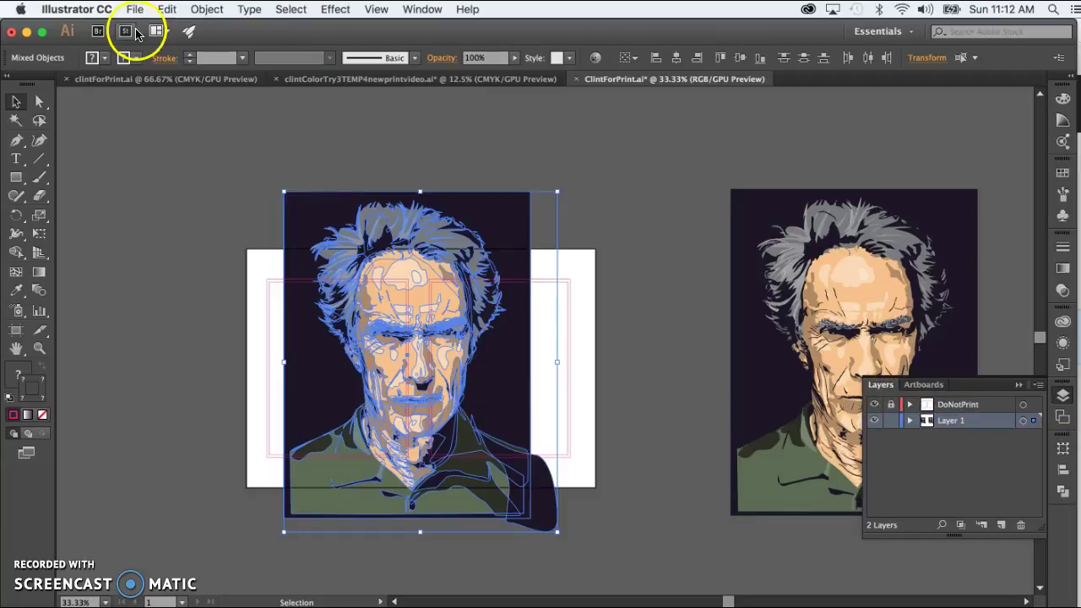
click(208, 11)
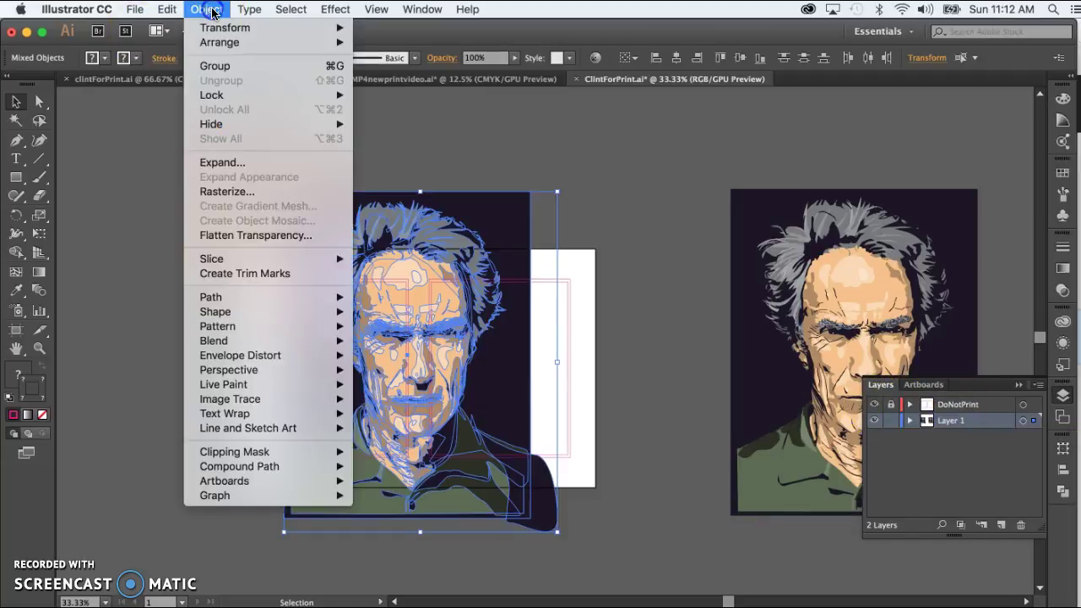
click(213, 66)
Step: Drag the portrait group left onto the artboard over the left print rectangles
click(596, 140)
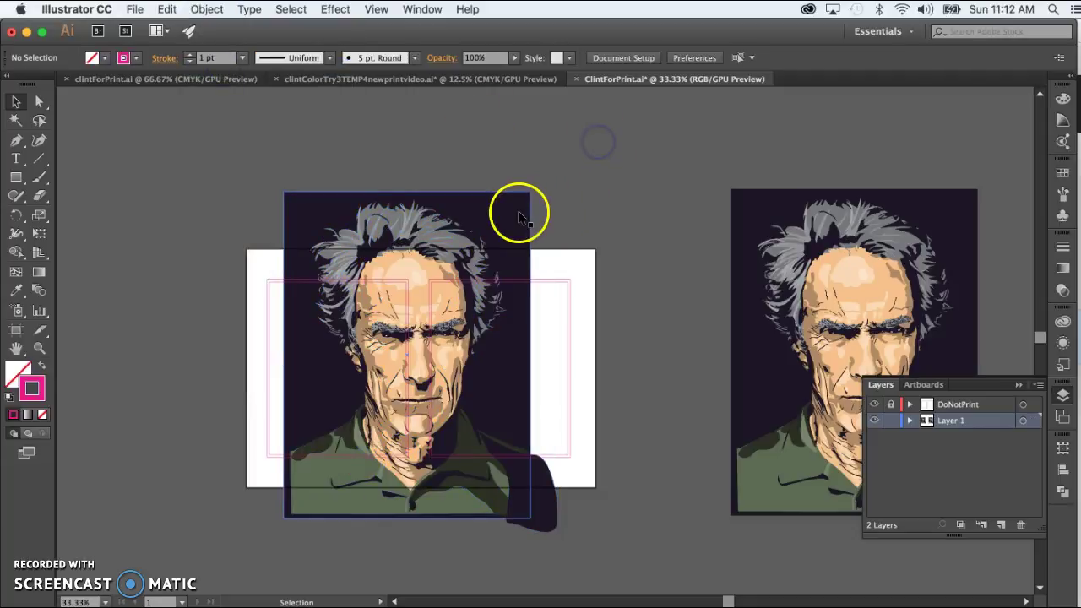
drag(518, 211, 470, 291)
scroll(470, 290, down, 4)
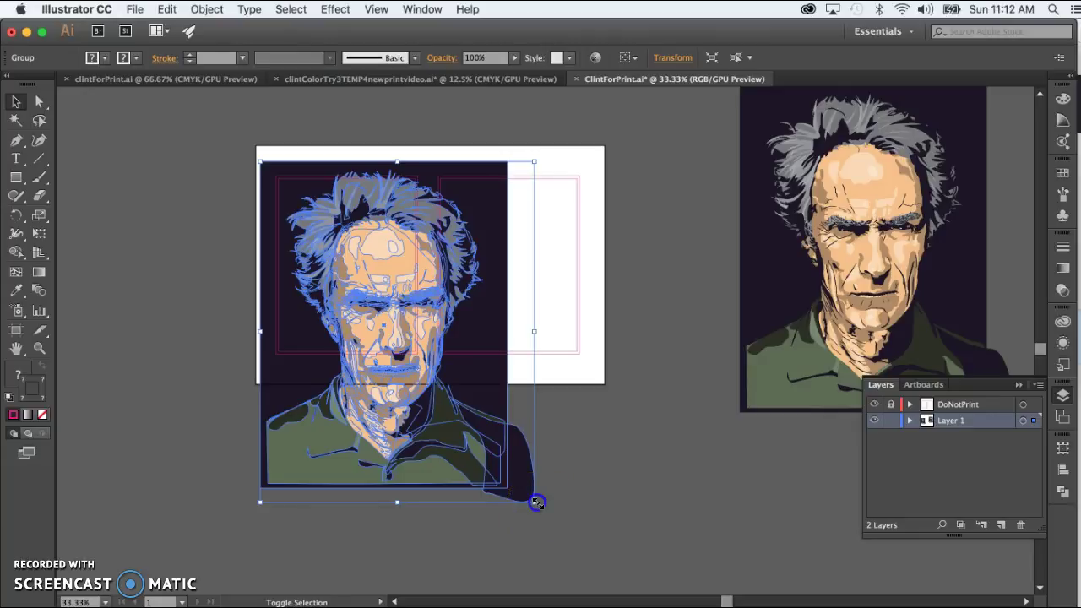
Step: Shrink the portrait group and zoom in to 72.44% around it
drag(537, 502, 350, 382)
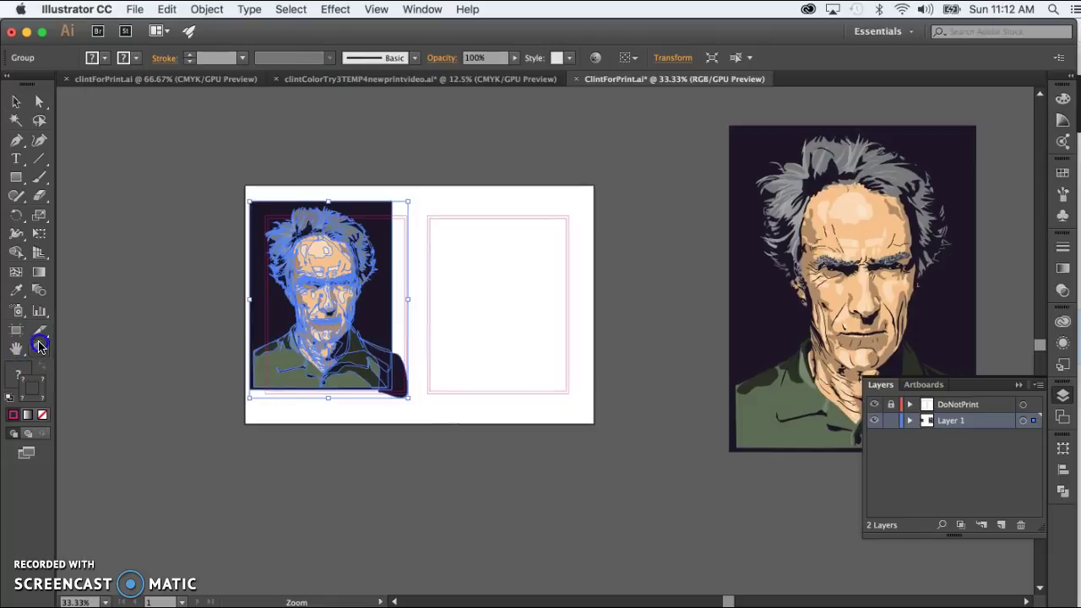
click(39, 348)
click(344, 263)
drag(344, 262, 401, 222)
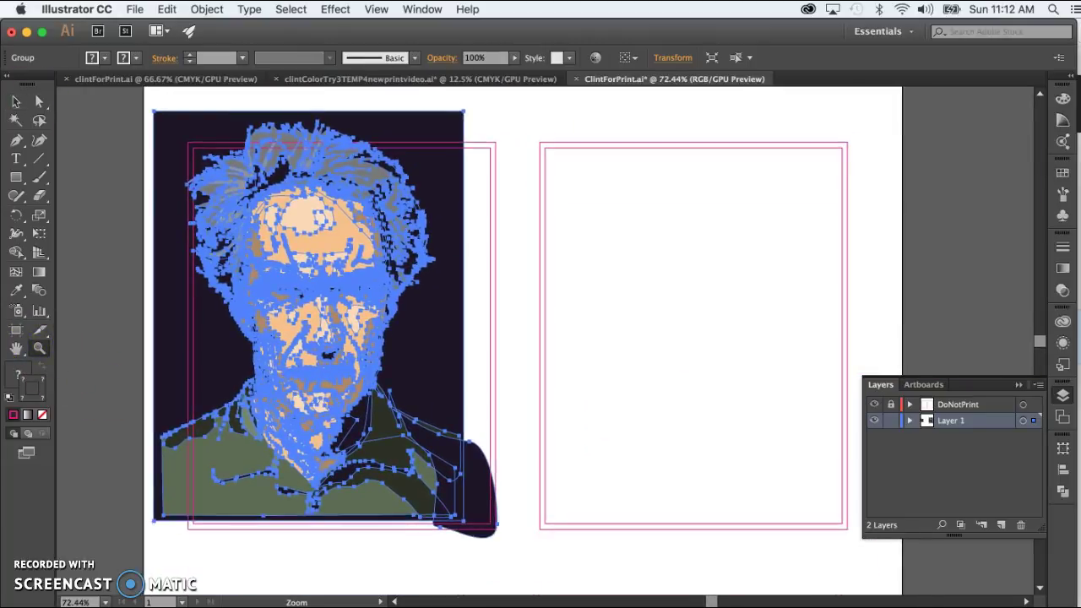
Step: Nudge the portrait over the left rectangles and enlarge it to about 8.71 x 10.82 in
click(16, 101)
click(260, 123)
drag(198, 128, 229, 153)
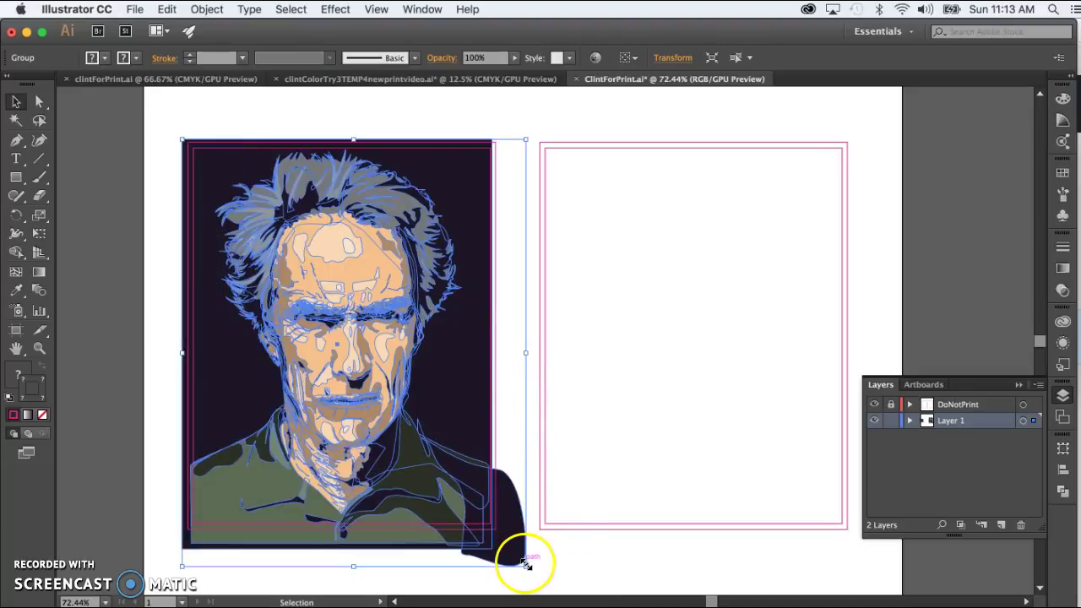
drag(524, 564, 543, 575)
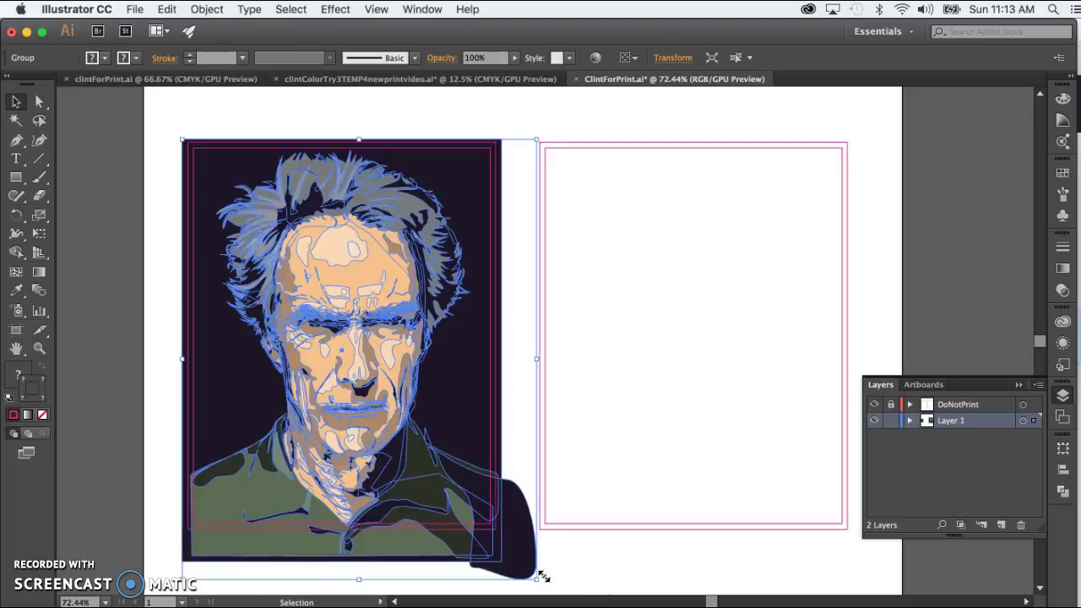
click(616, 545)
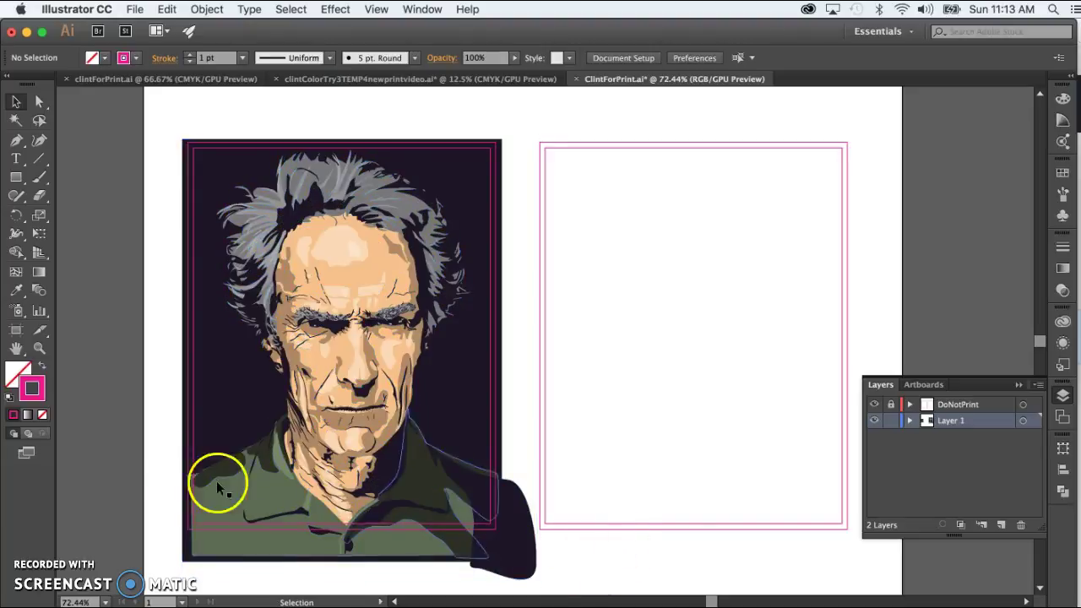
click(39, 347)
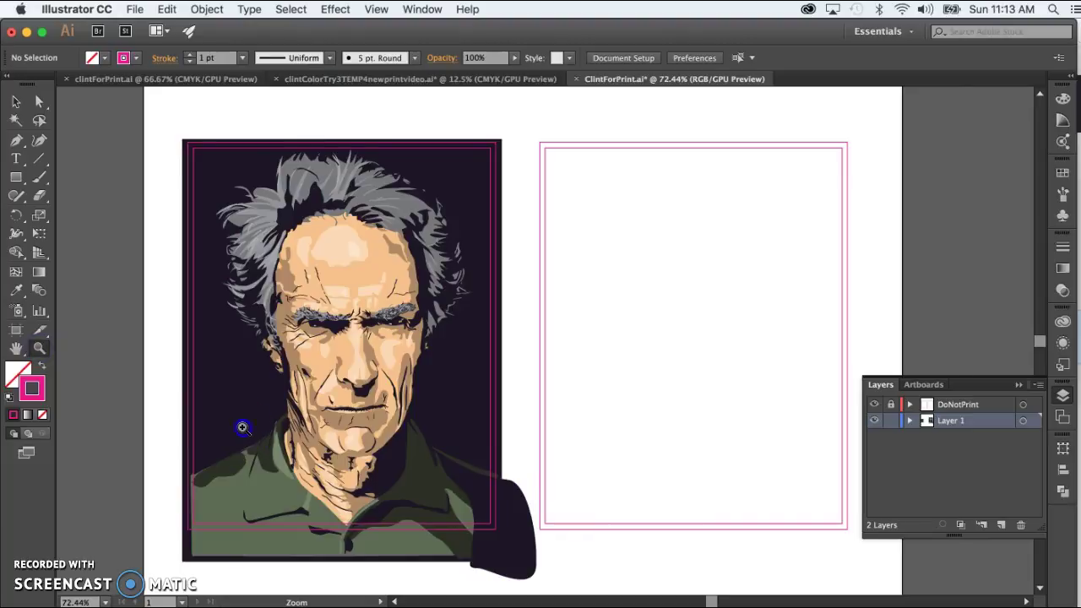
drag(256, 421, 291, 402)
Step: Drag the portrait group's top-left handle outward until its dark background covers the outer rectangle
key(super+minus)
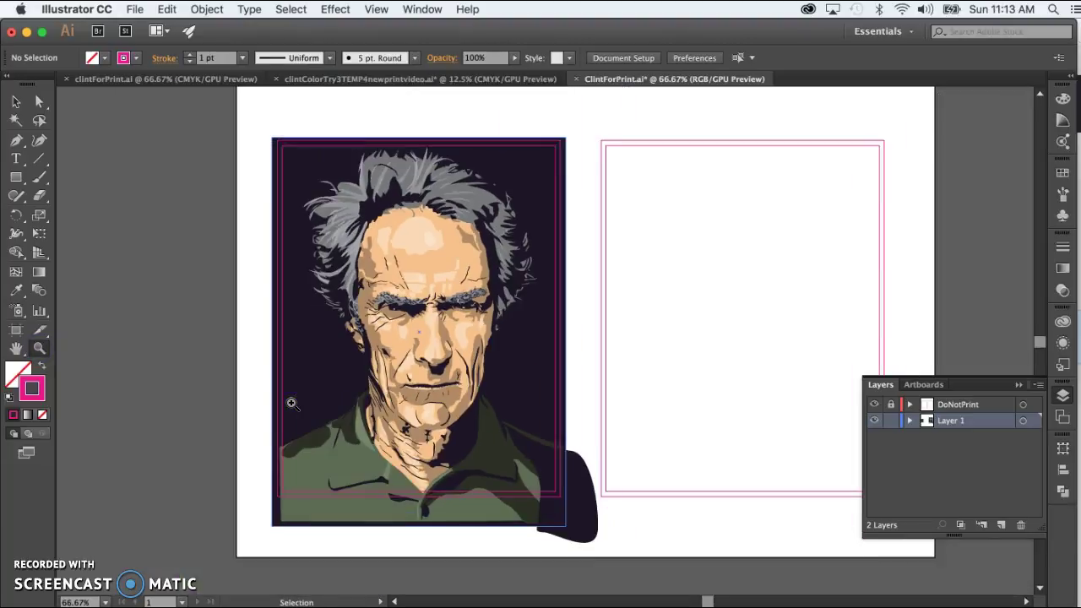
click(10, 105)
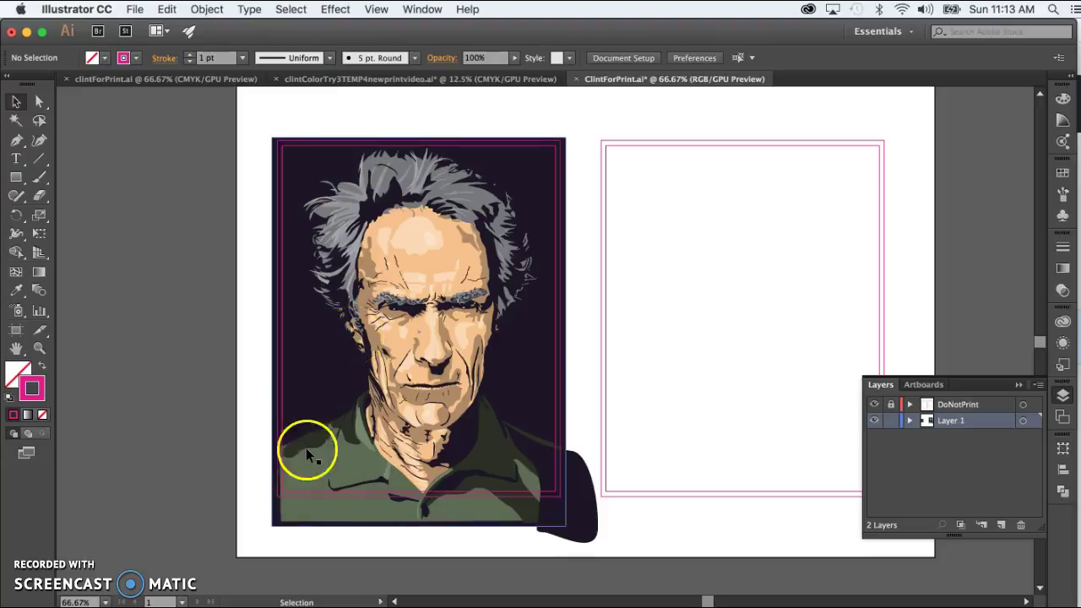
drag(255, 535, 658, 128)
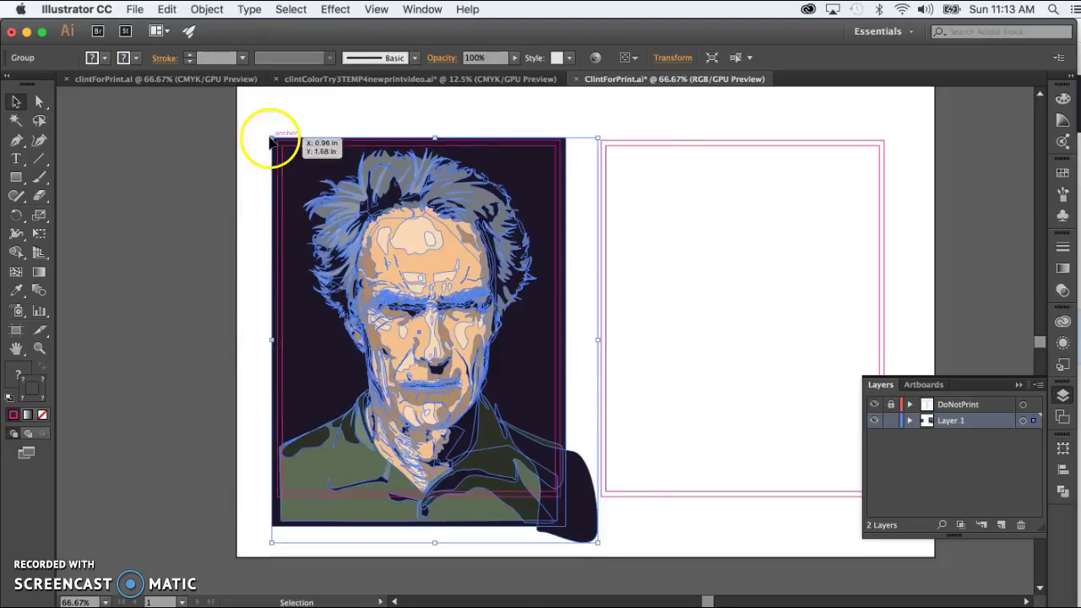
drag(271, 137, 258, 128)
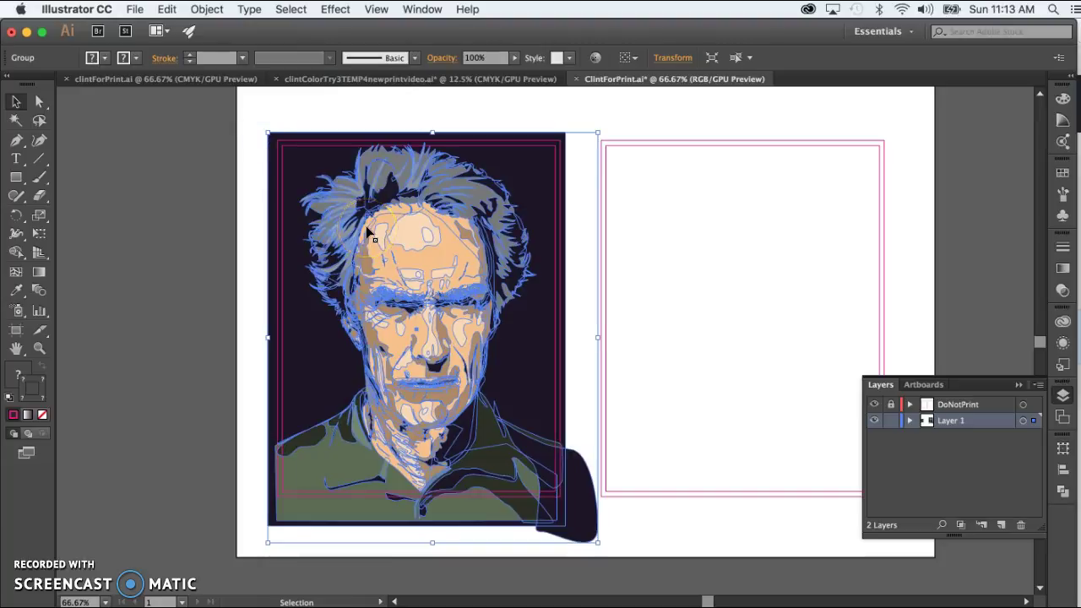
scroll(434, 253, up, 3)
scroll(434, 253, right, 2)
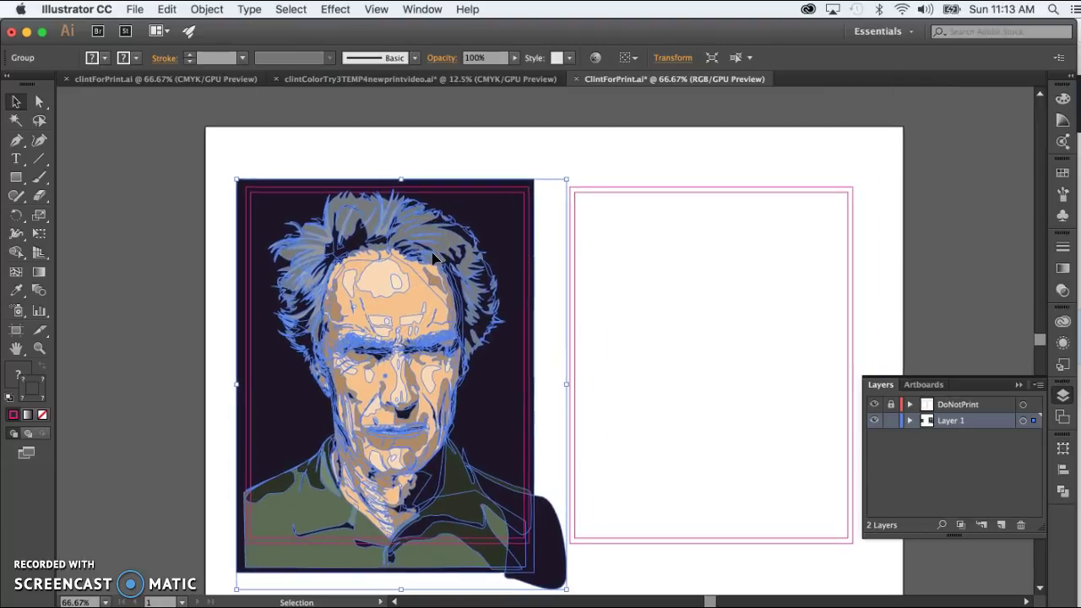
click(625, 158)
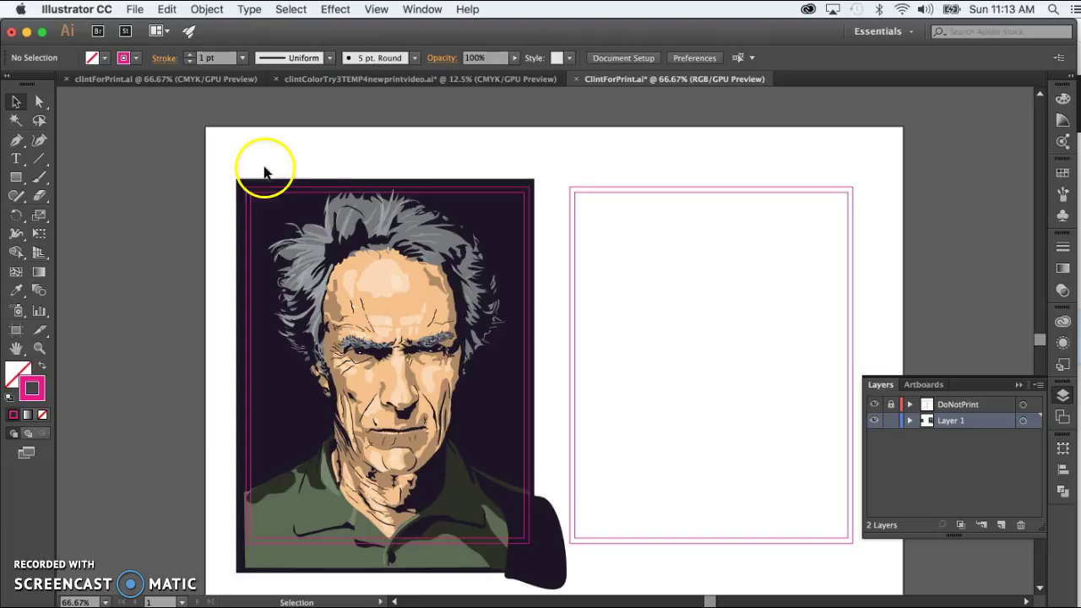
click(38, 351)
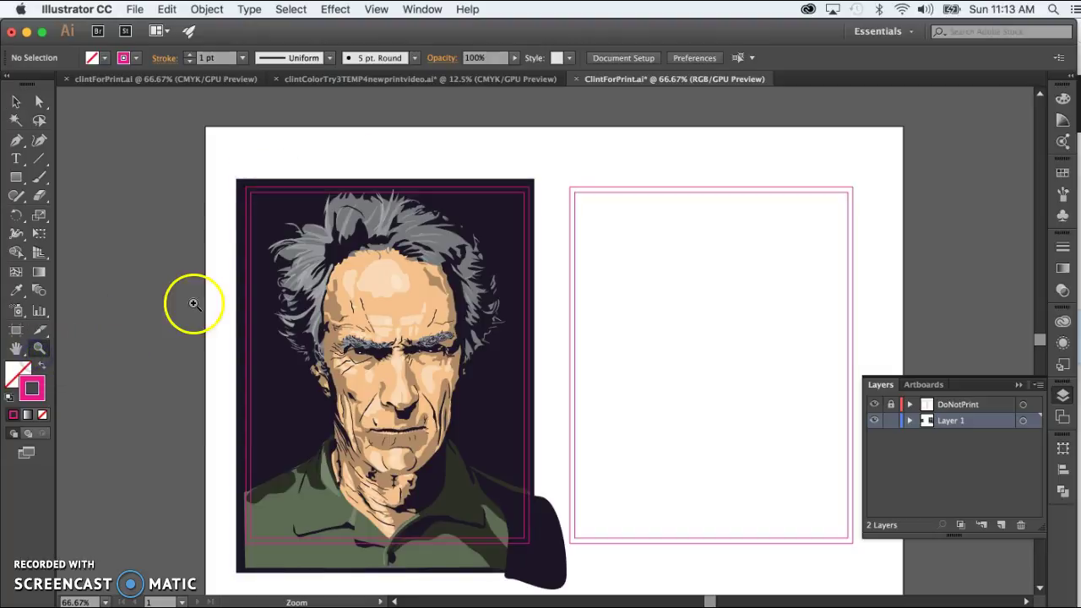
drag(322, 217, 429, 118)
Step: Nudge the portrait up, right and down so its background extends past both left rectangles
click(16, 102)
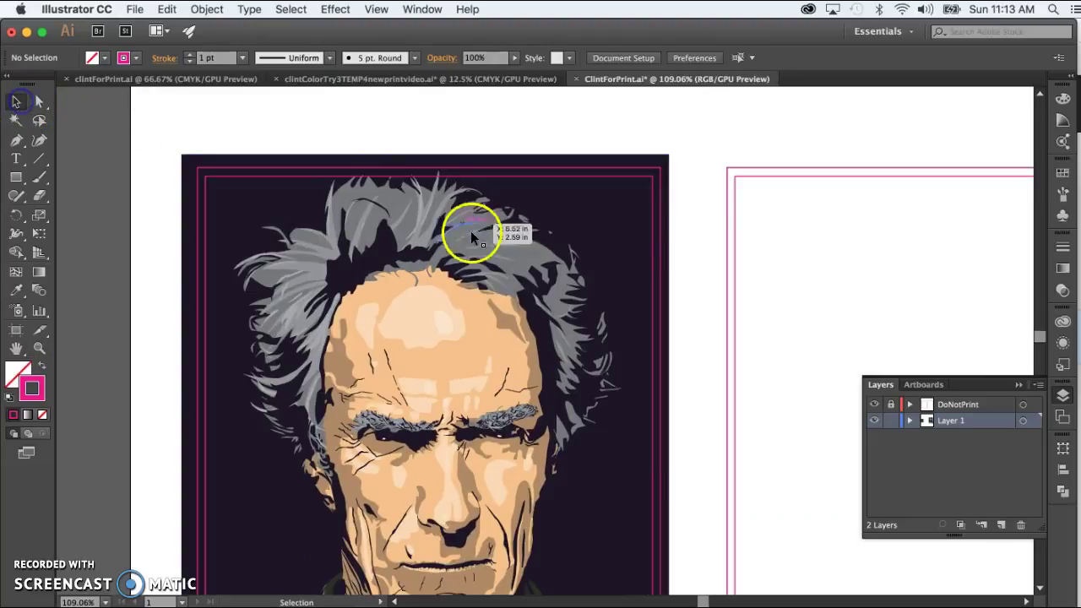
drag(464, 244, 464, 258)
click(480, 137)
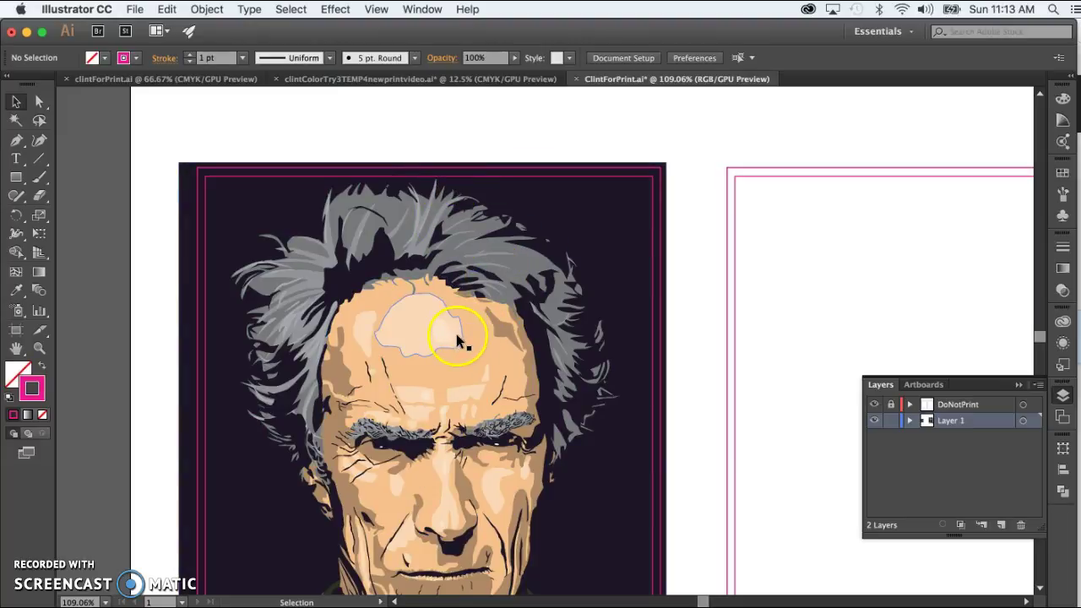
mouse_move(456, 338)
mouse_down()
mouse_move(459, 302)
mouse_move(453, 329)
mouse_up()
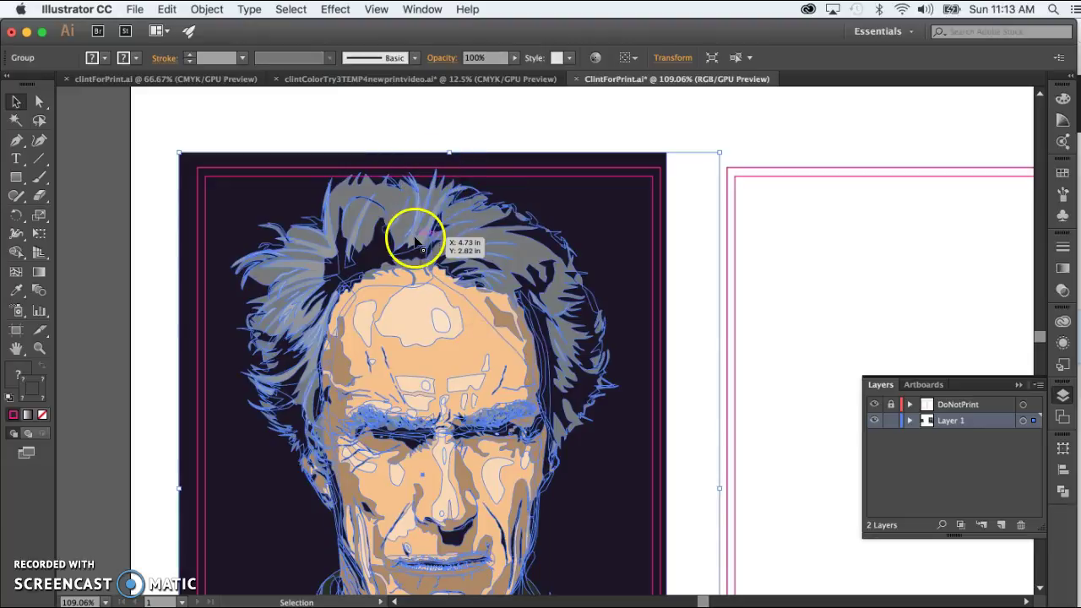
drag(415, 242, 417, 244)
scroll(422, 289, down, 10)
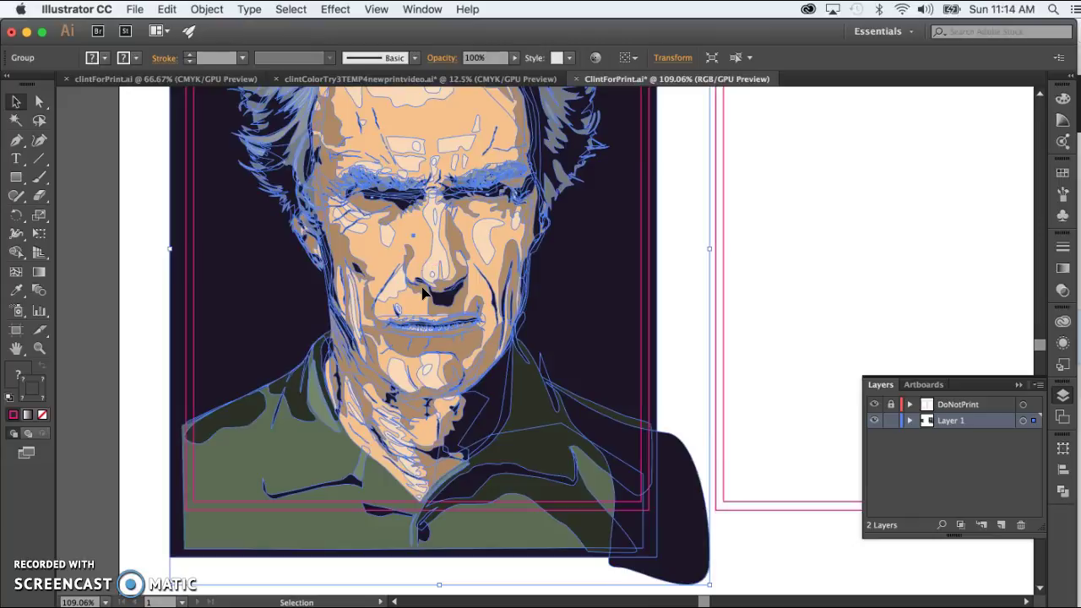
click(87, 391)
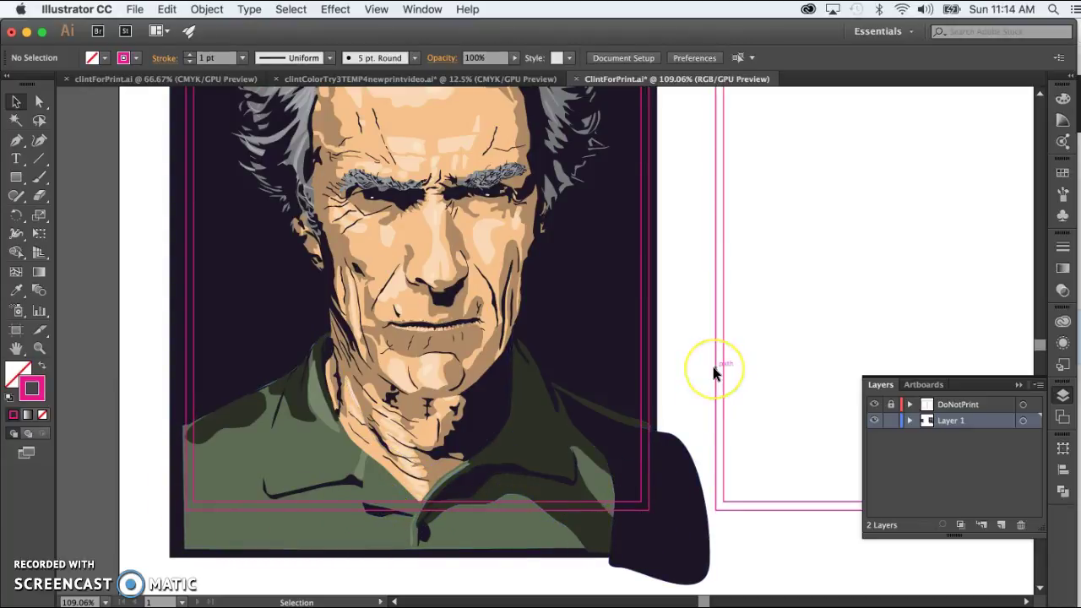
scroll(691, 372, up, 5)
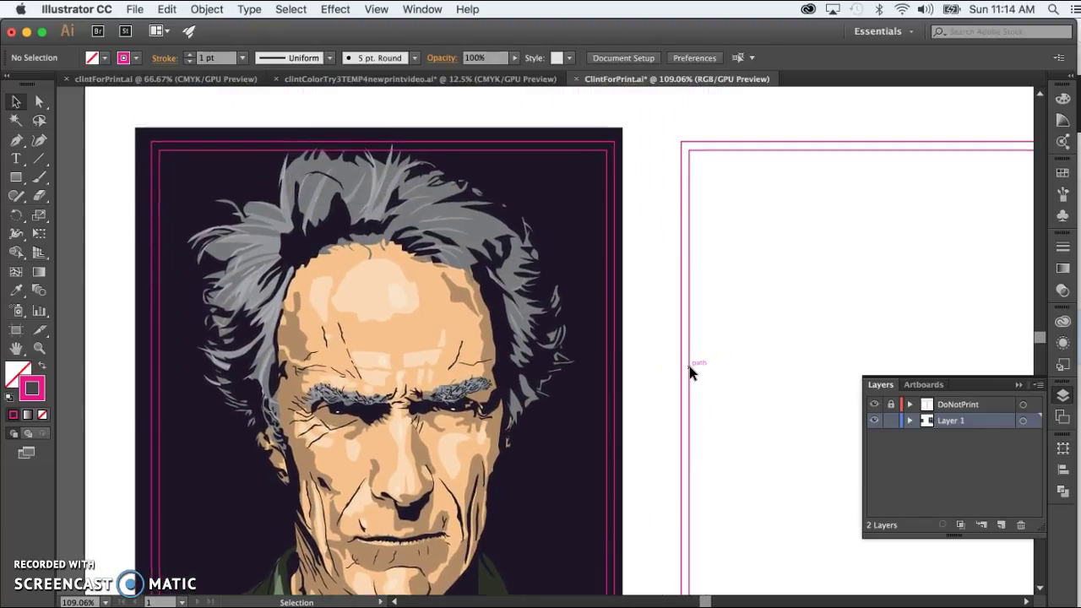
scroll(689, 371, down, 2)
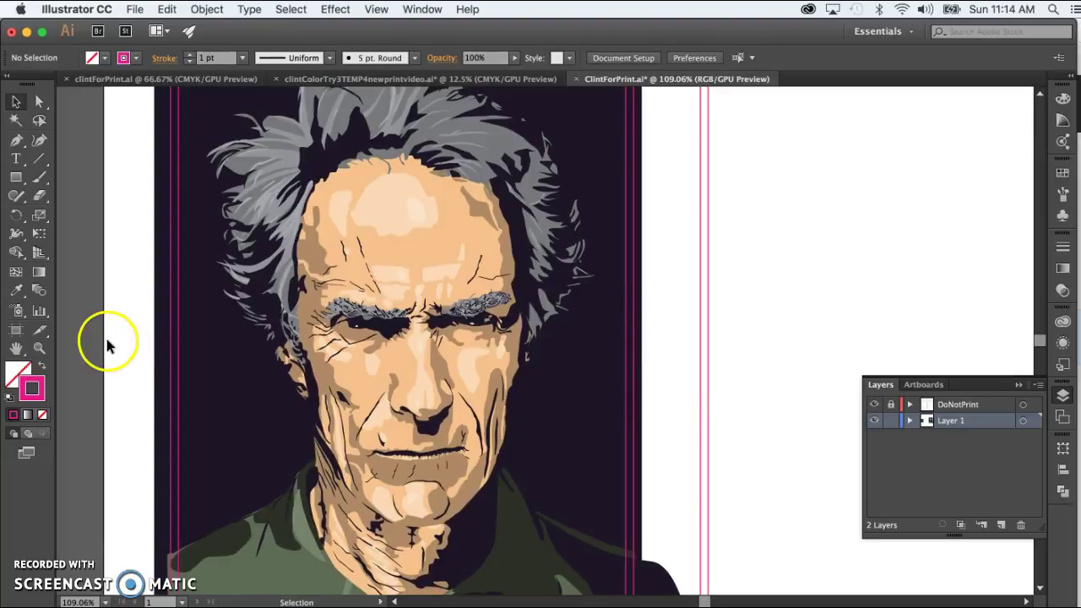
click(38, 601)
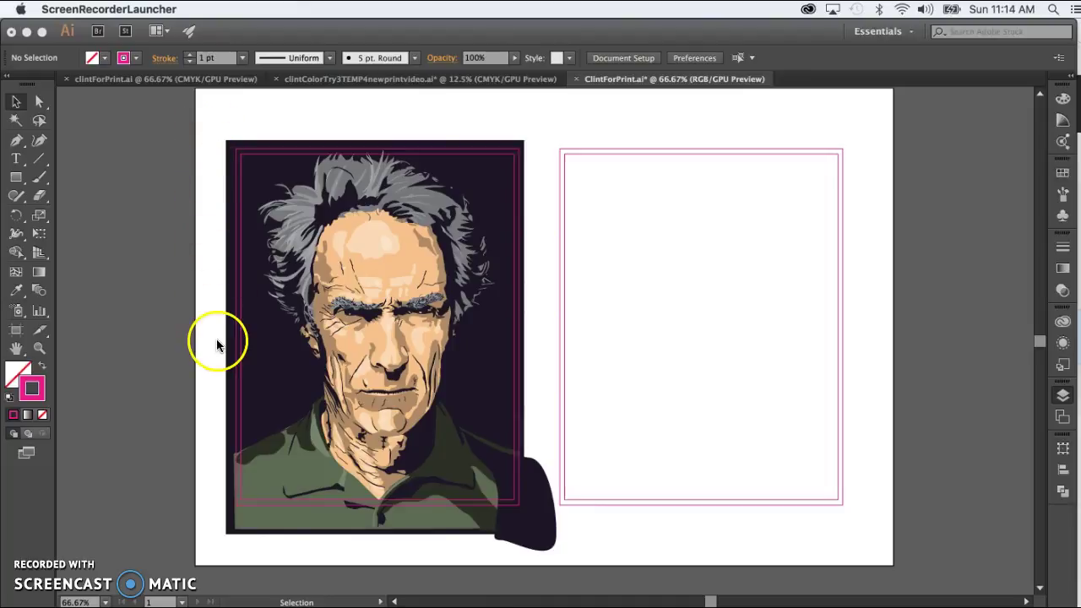
scroll(216, 338, right, 3)
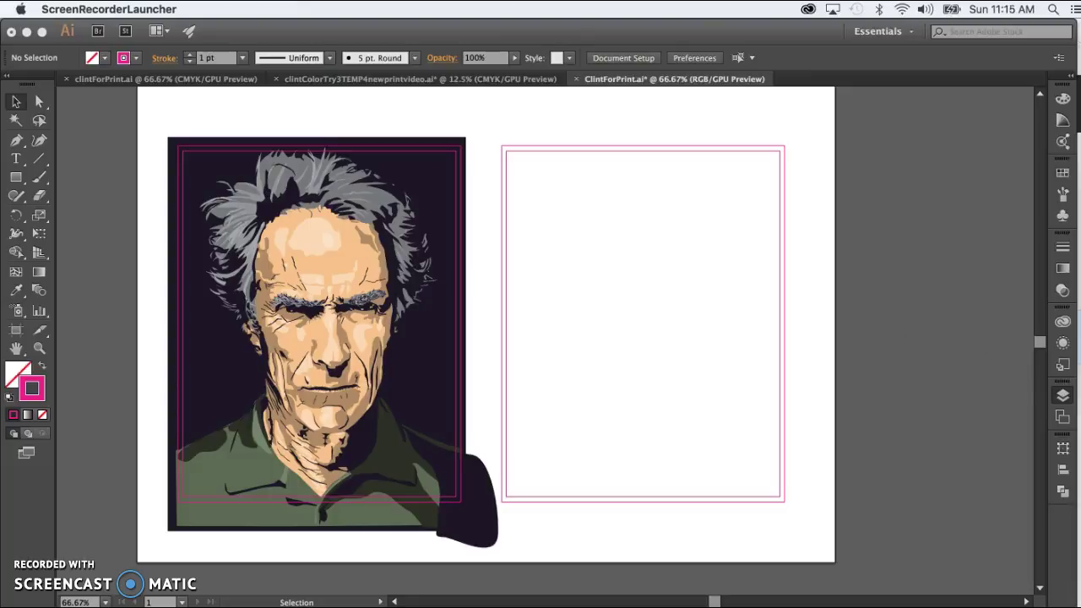
Step: Unlock the DoNotPrint layer and delete the spare pink frames on the right
click(1063, 395)
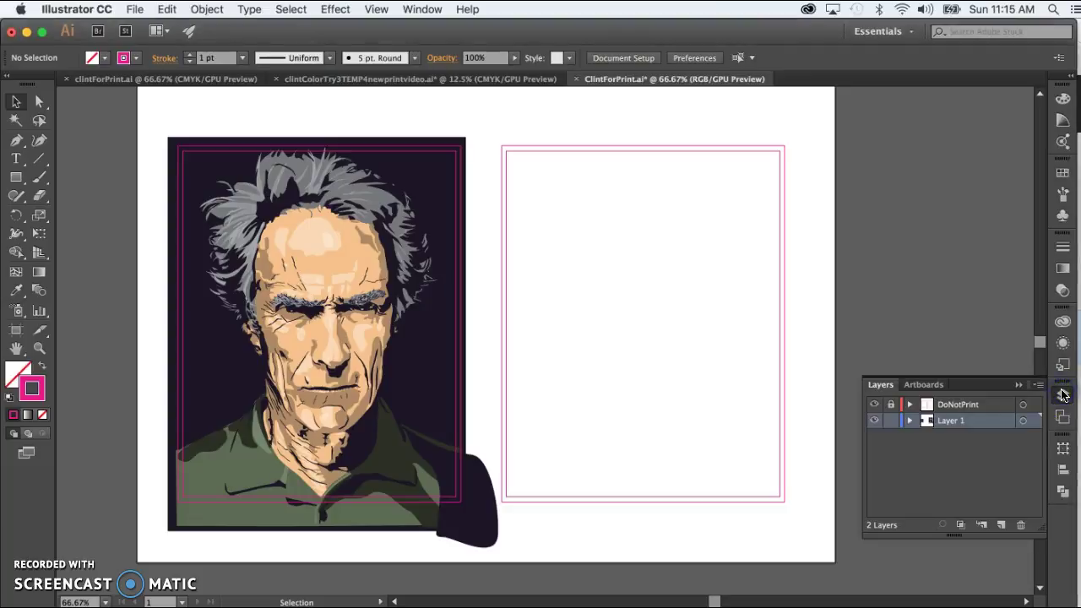
click(891, 405)
drag(624, 534, 709, 465)
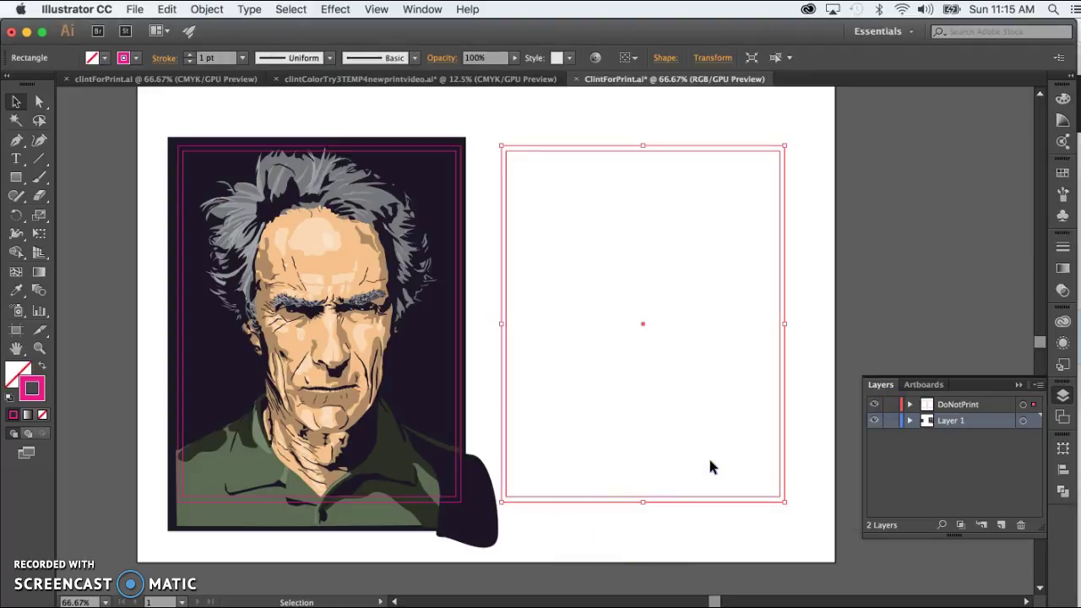
key(Delete)
mouse_move(582, 405)
mouse_down()
mouse_move(552, 382)
mouse_move(462, 375)
mouse_up()
click(475, 374)
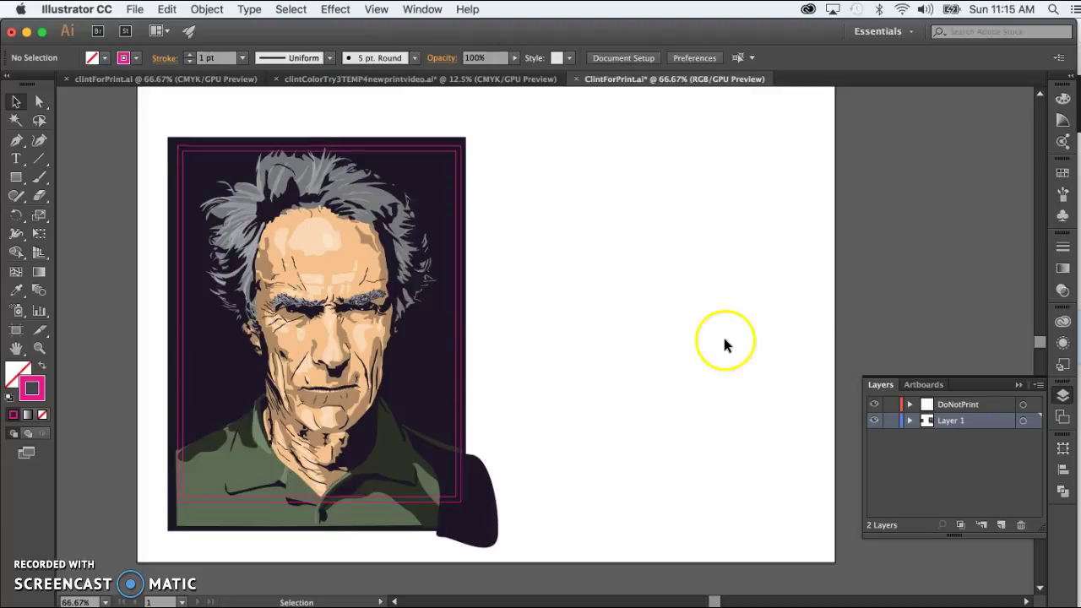
Step: Lock Layer 1 and ungroup the pink print rectangles around the portrait
click(888, 420)
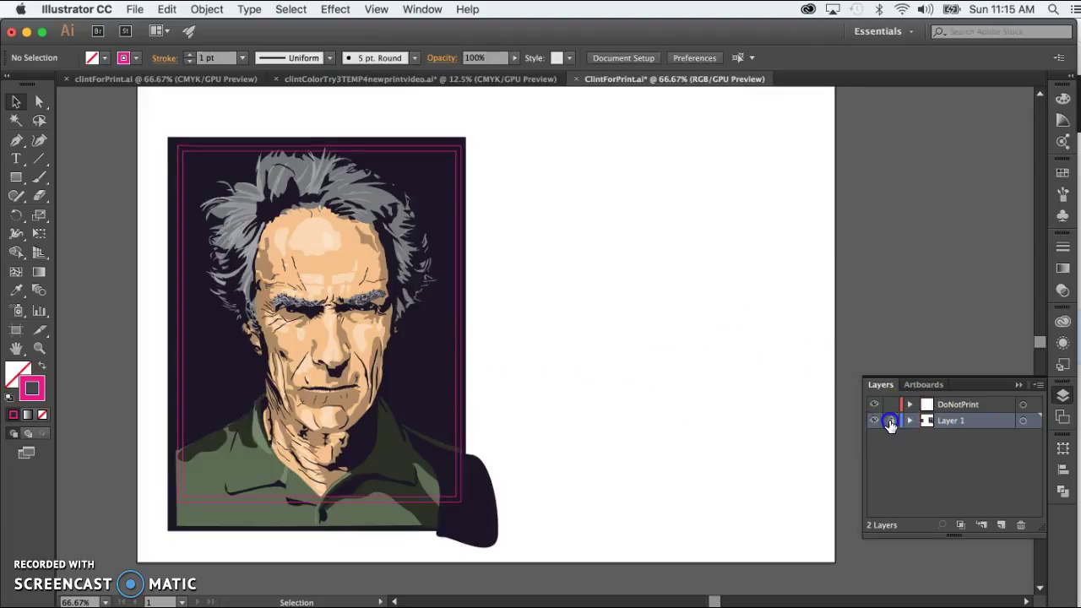
click(461, 363)
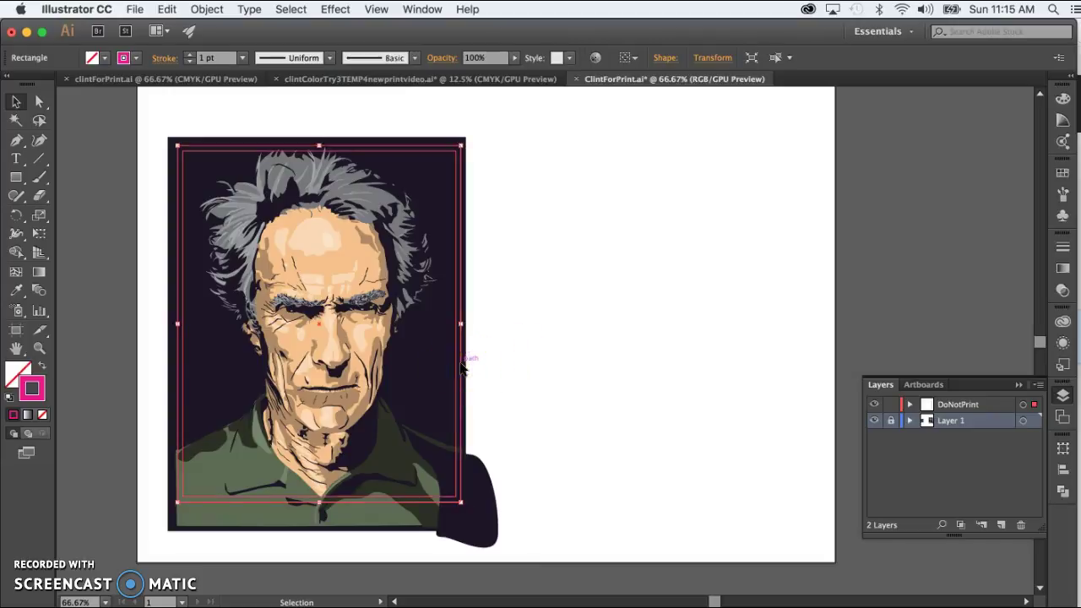
click(205, 9)
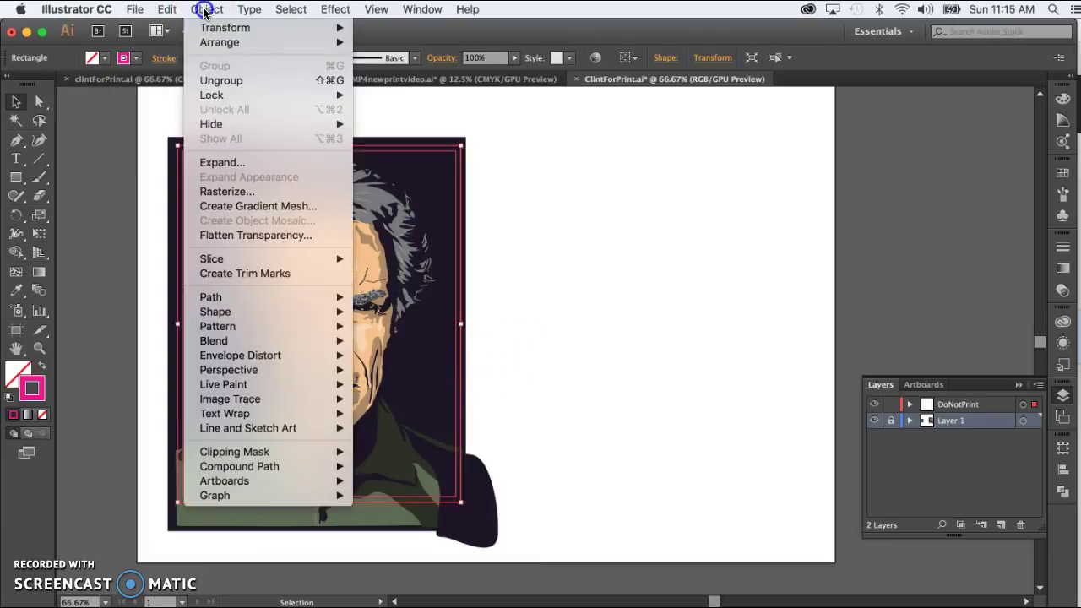
click(220, 80)
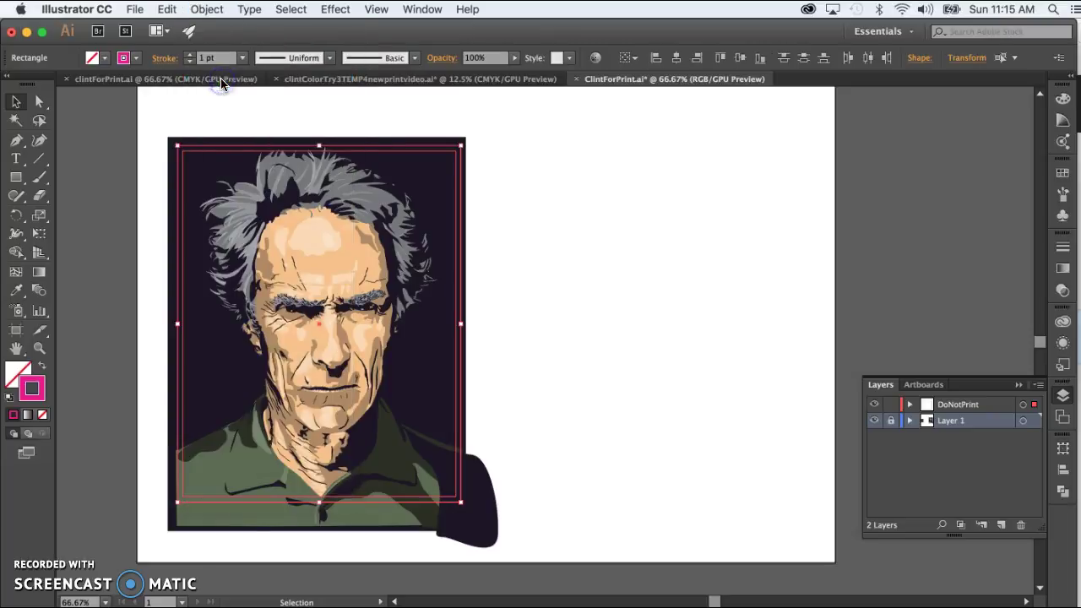
click(487, 164)
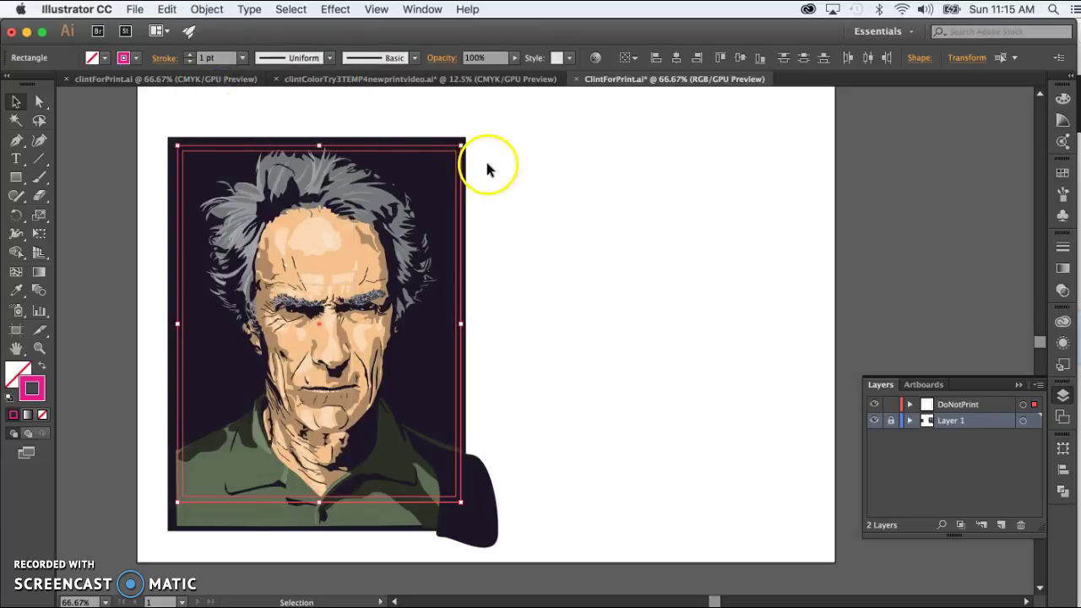
click(456, 193)
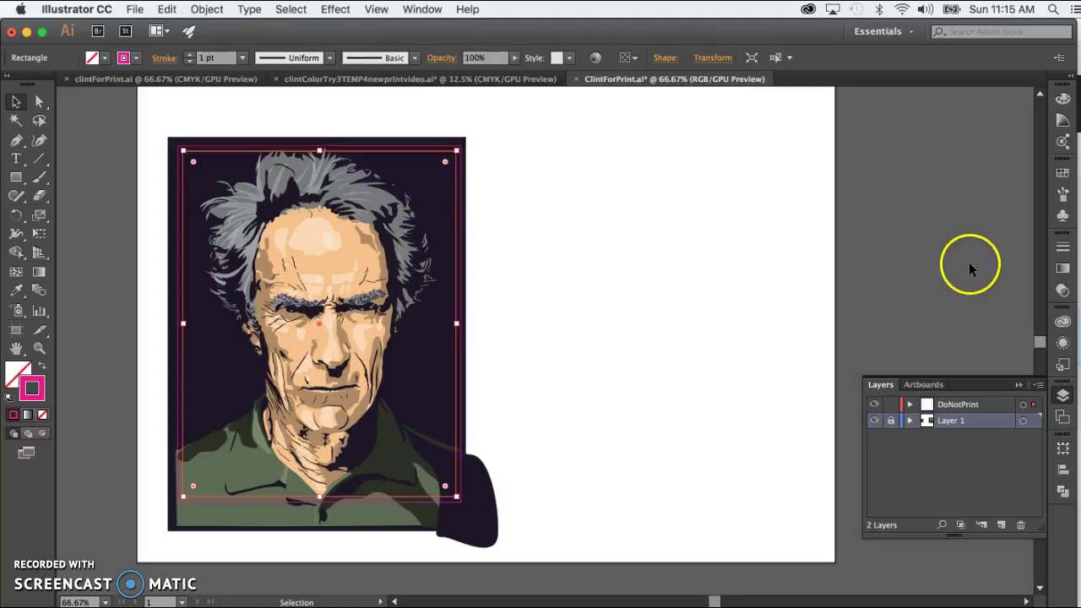
Step: Add a new layer above DoNotPrint and name it 'crop'
click(962, 408)
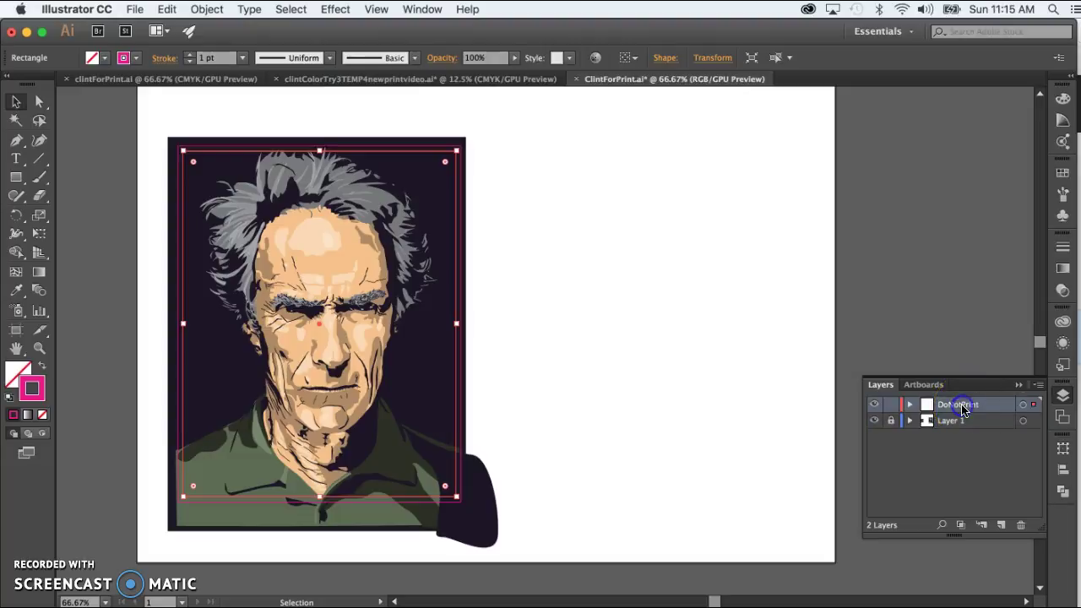
click(1002, 527)
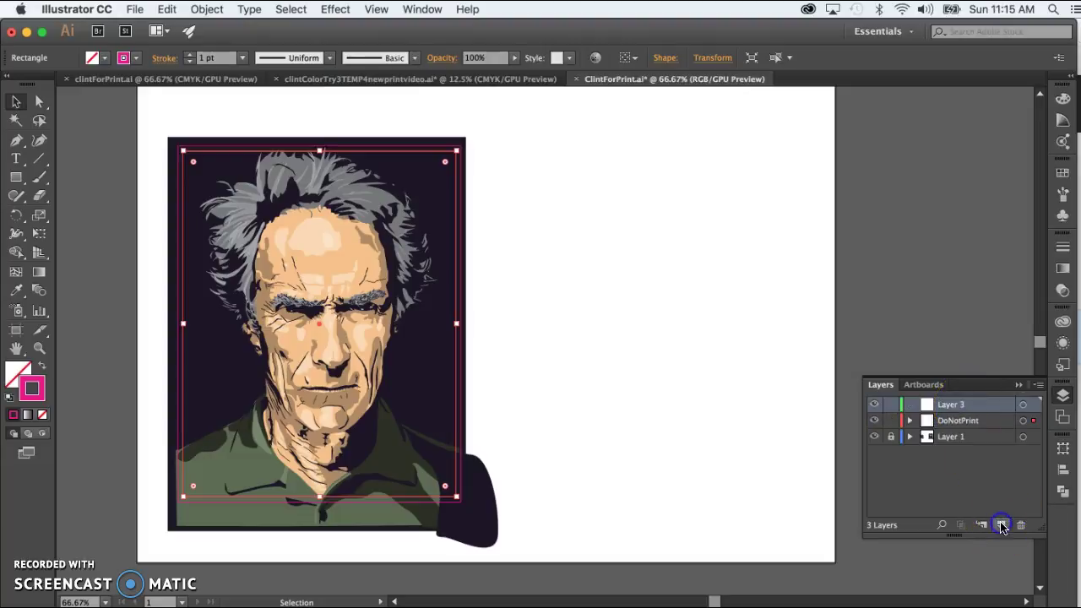
double_click(949, 405)
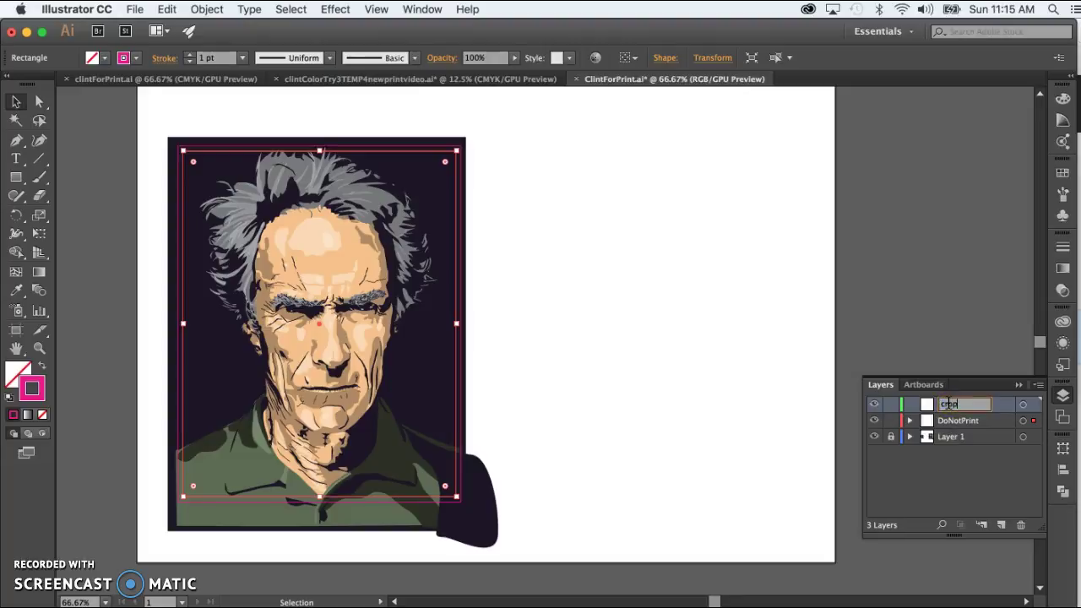
click(729, 350)
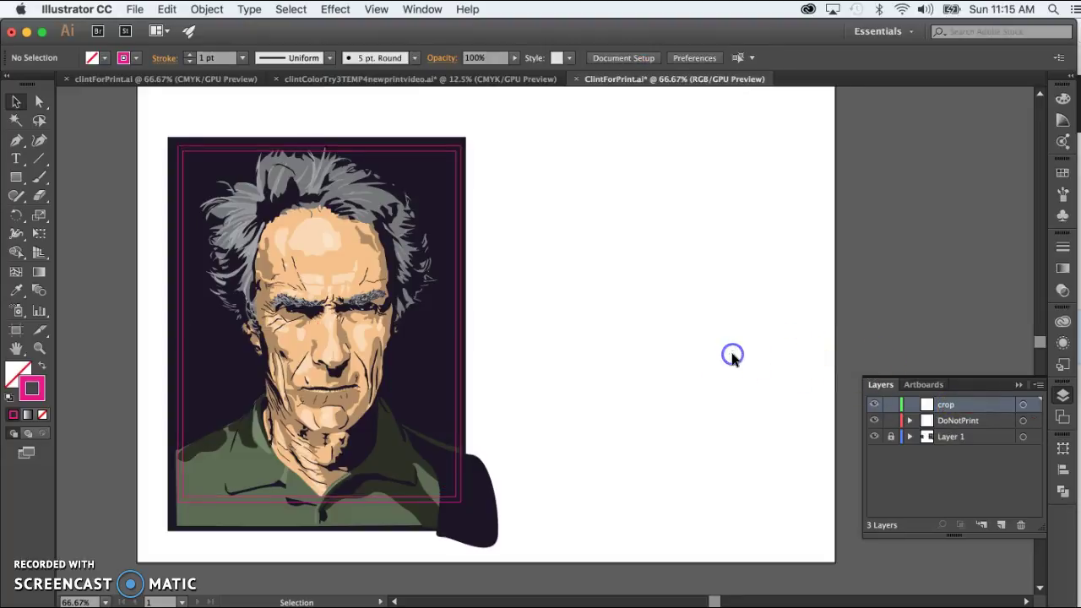
Step: Move the inner print rectangle onto the crop layer and toggle its visibility to check it
click(460, 339)
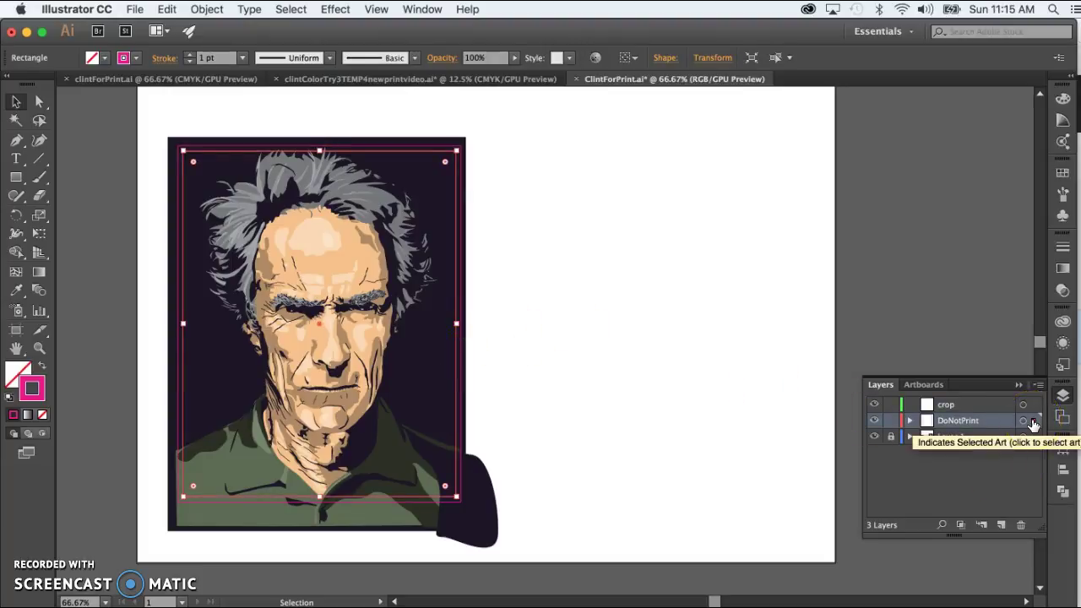
click(1034, 422)
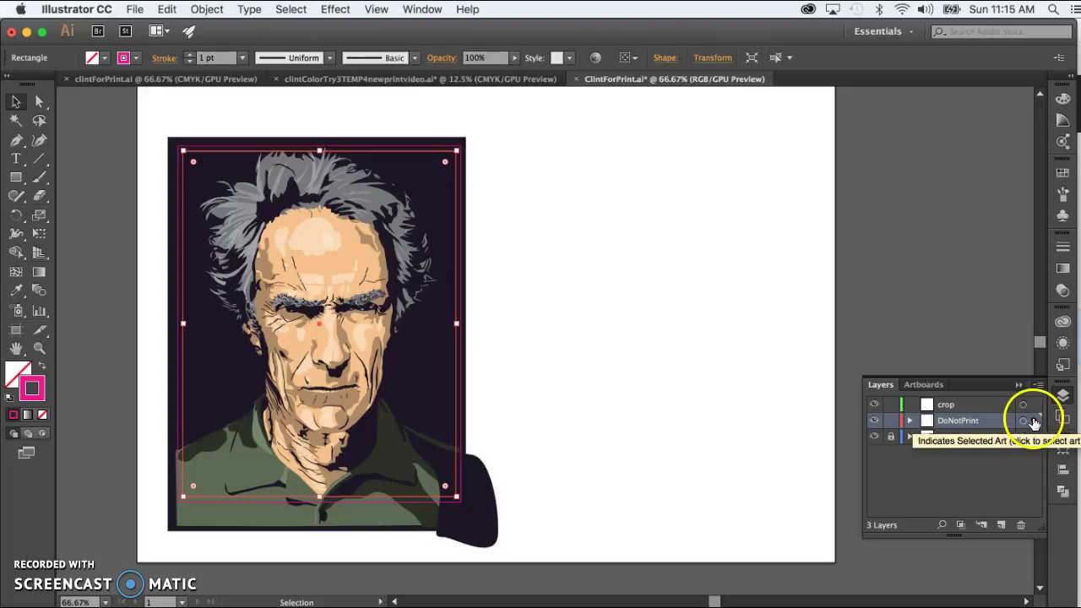
drag(1034, 422, 877, 408)
click(978, 409)
click(875, 405)
click(876, 405)
click(875, 405)
click(875, 406)
click(875, 406)
click(876, 406)
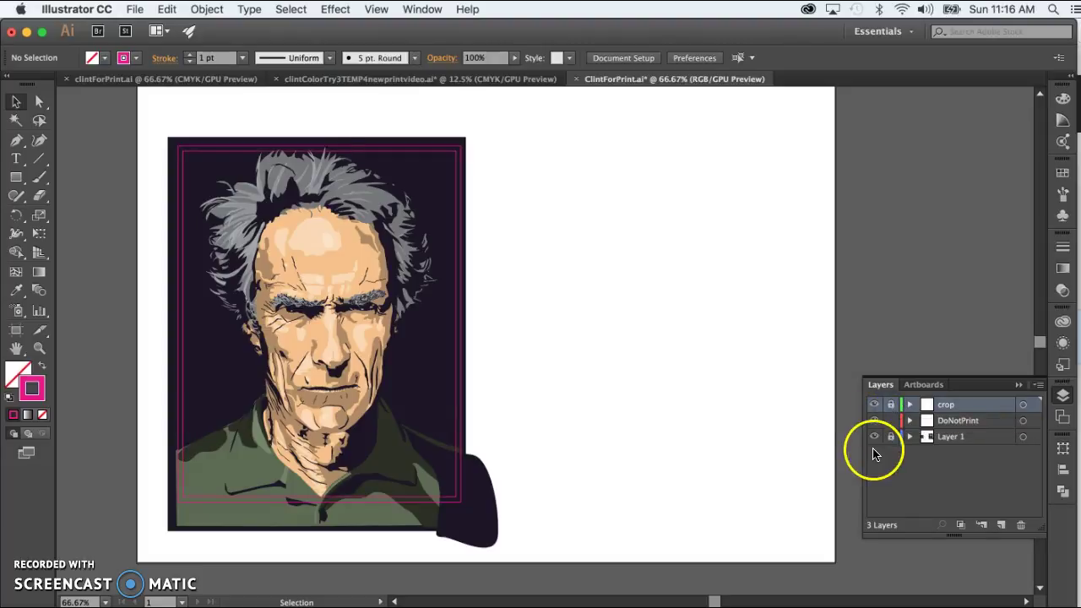
Step: Select the portrait with the outer pink rectangle and make a clipping mask from them
click(888, 405)
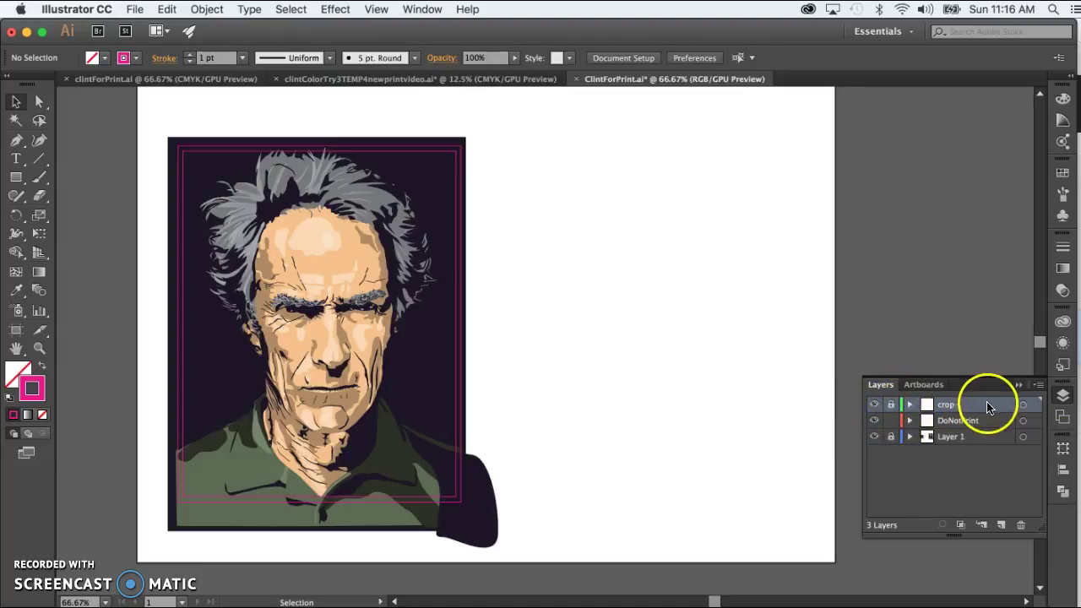
click(889, 405)
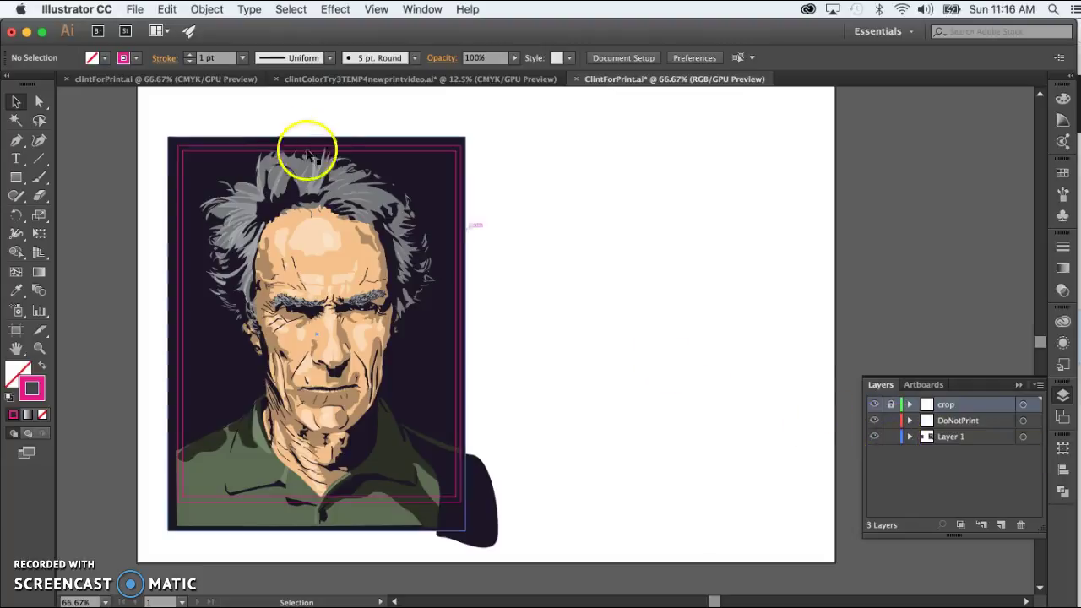
drag(146, 111, 569, 548)
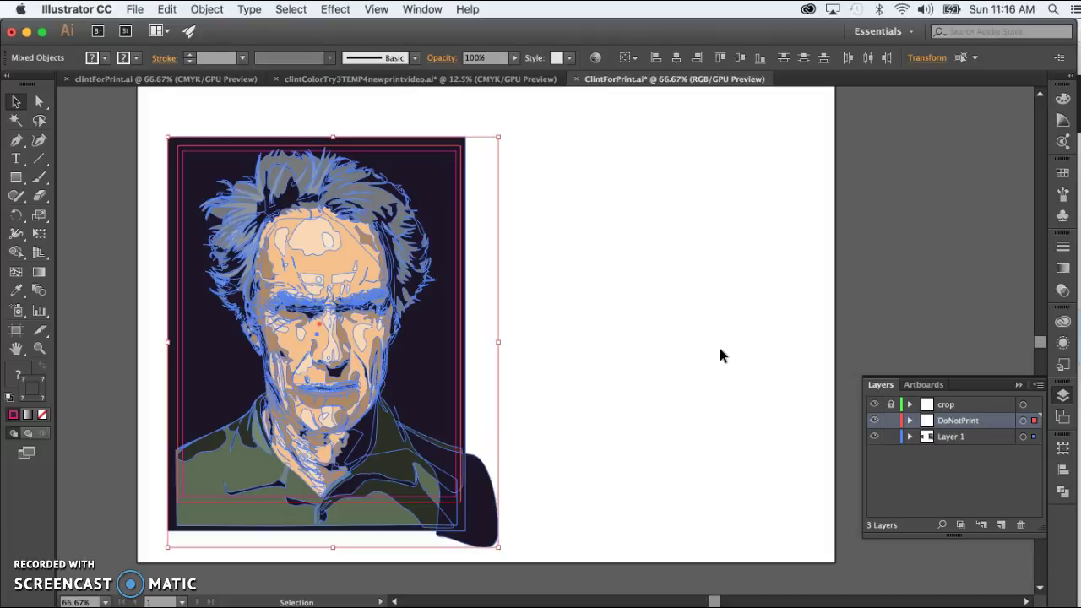
click(206, 11)
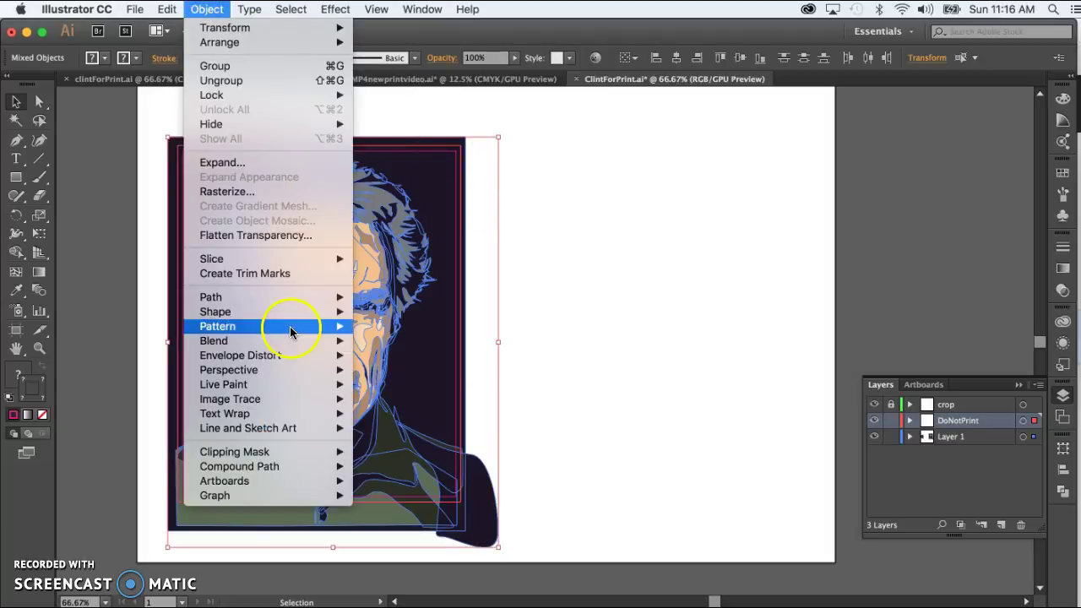
mouse_move(289, 454)
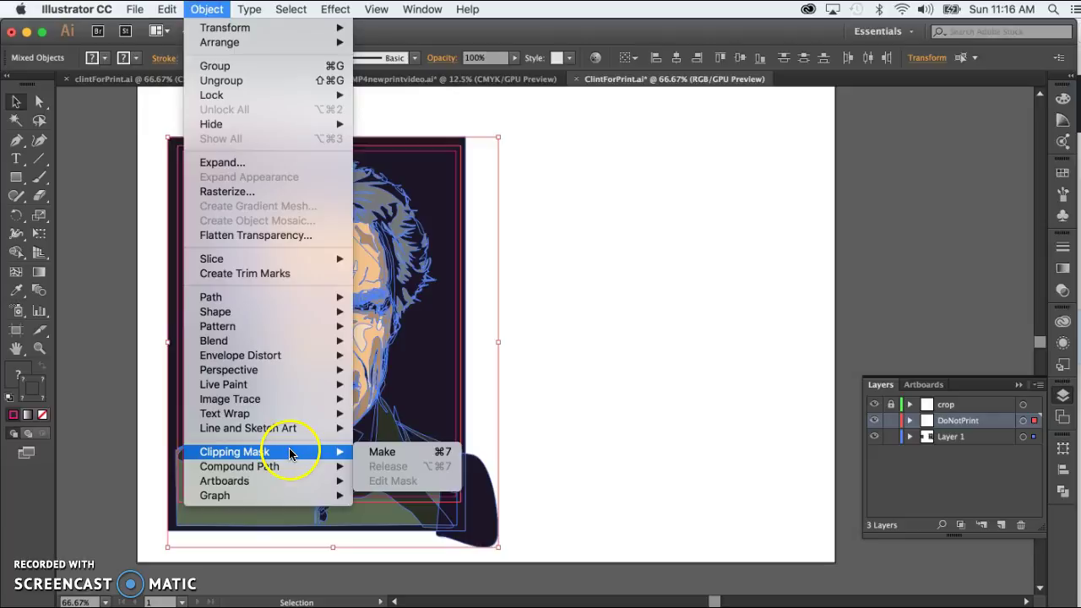
click(395, 452)
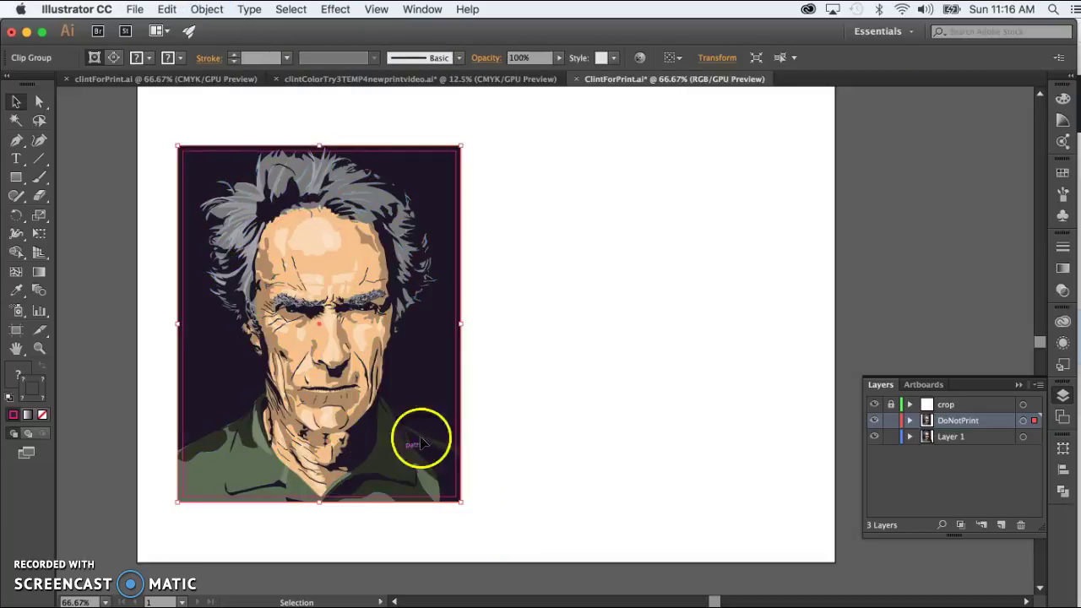
click(580, 400)
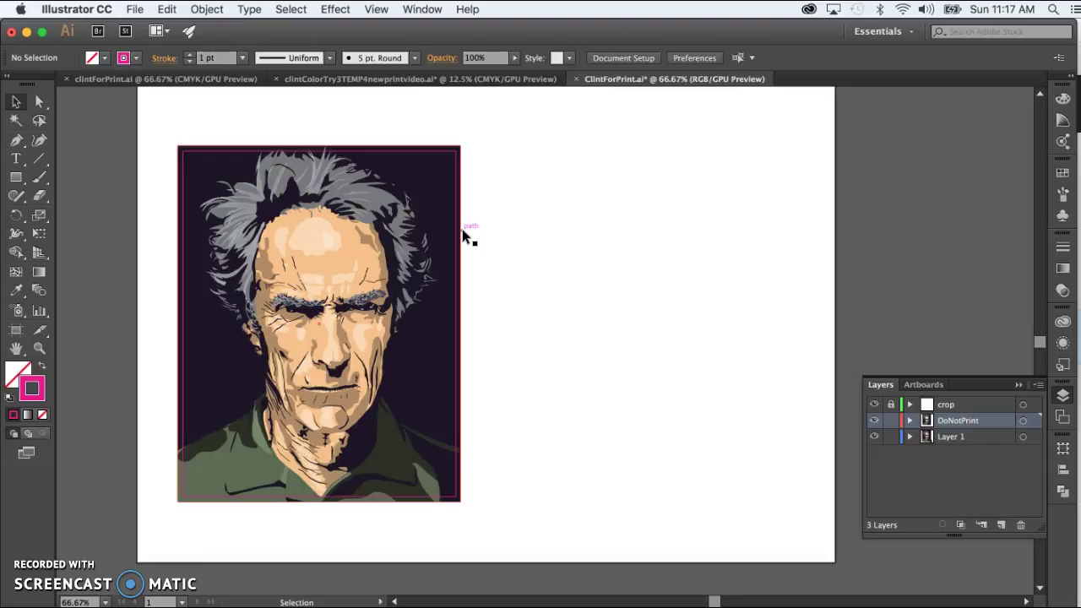
click(572, 314)
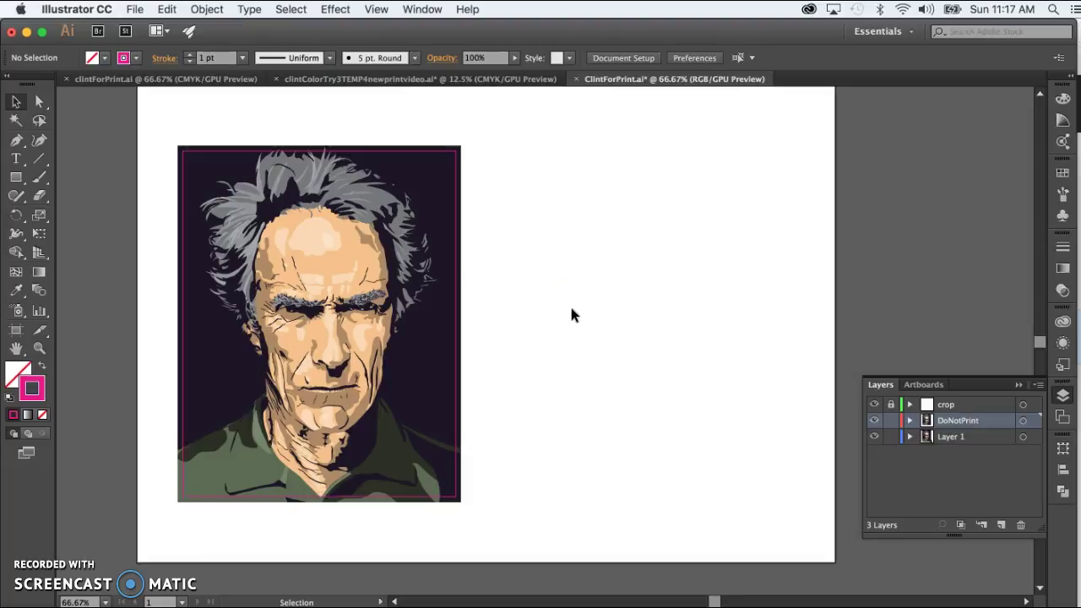
click(717, 315)
click(462, 362)
Step: Lock the DoNotPrint and Layer 1 layers, unlock crop, and select its rectangle
click(889, 421)
click(890, 437)
click(890, 405)
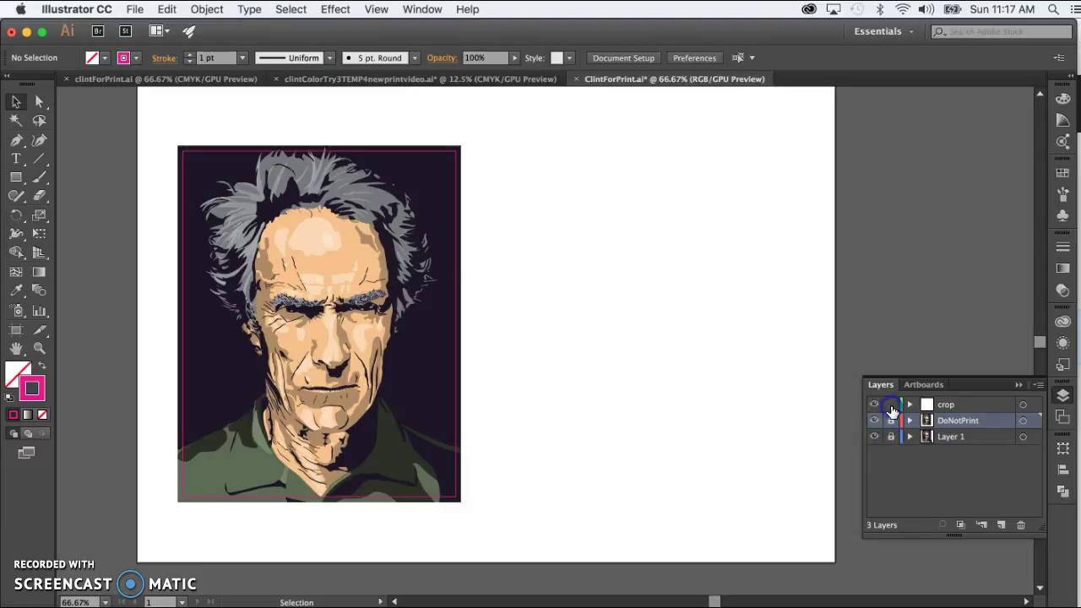
click(455, 341)
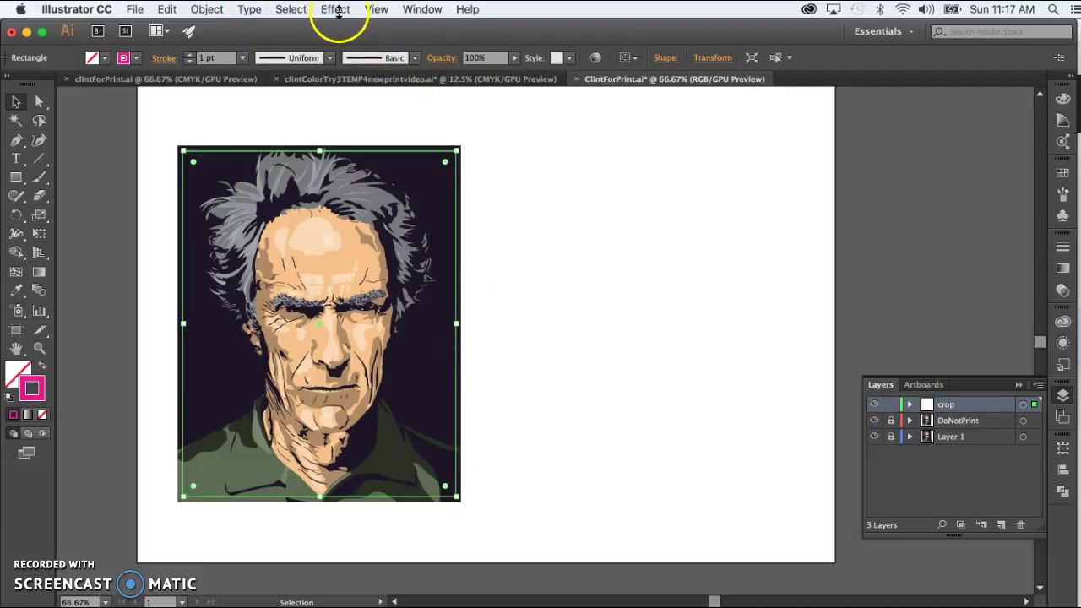
Step: Apply Effect > Crop Marks to the inner rectangle, then deselect it
click(337, 11)
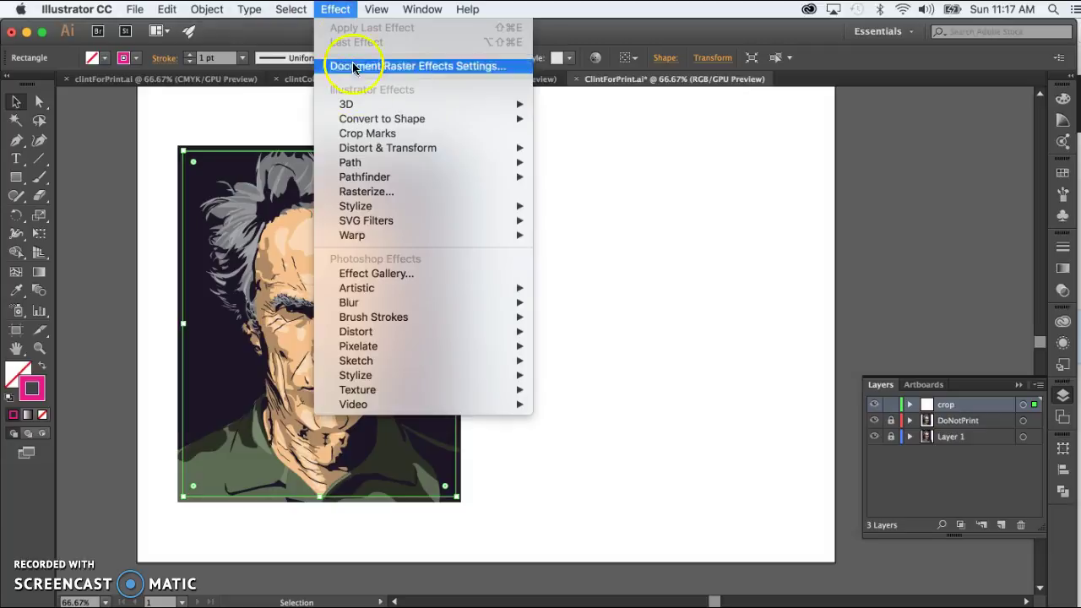
click(367, 134)
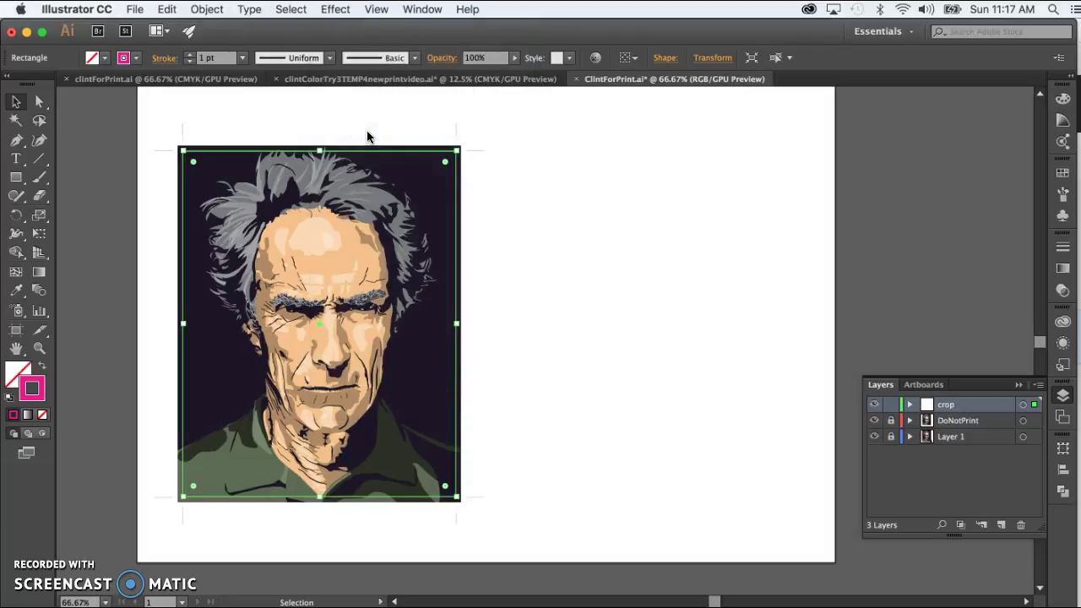
click(593, 271)
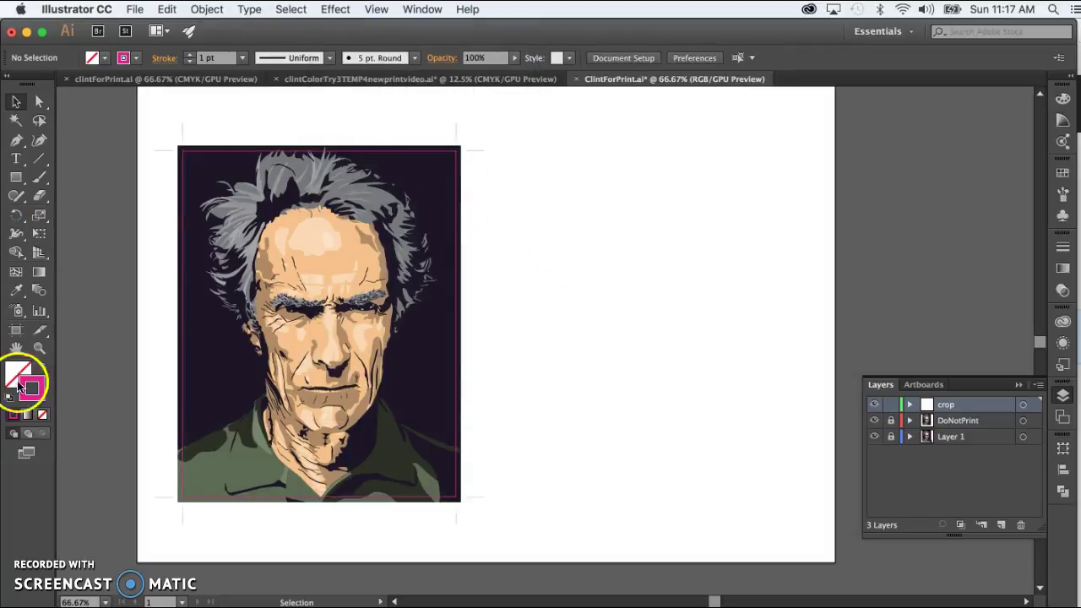
click(38, 348)
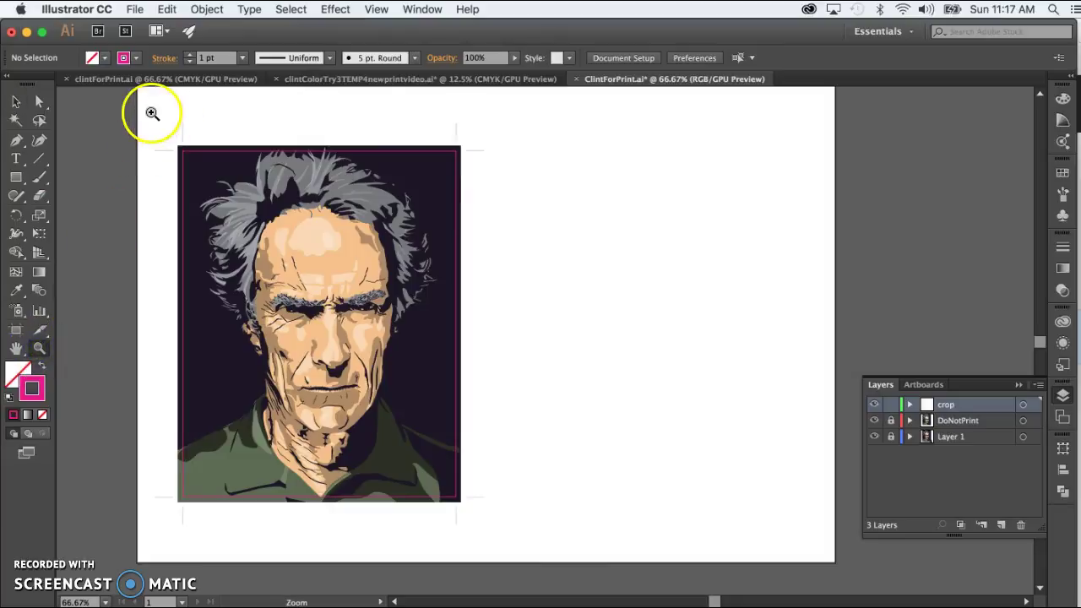
Step: Zoom in on the portrait's top-left corner and pan to inspect the crop marks
drag(150, 112, 291, 248)
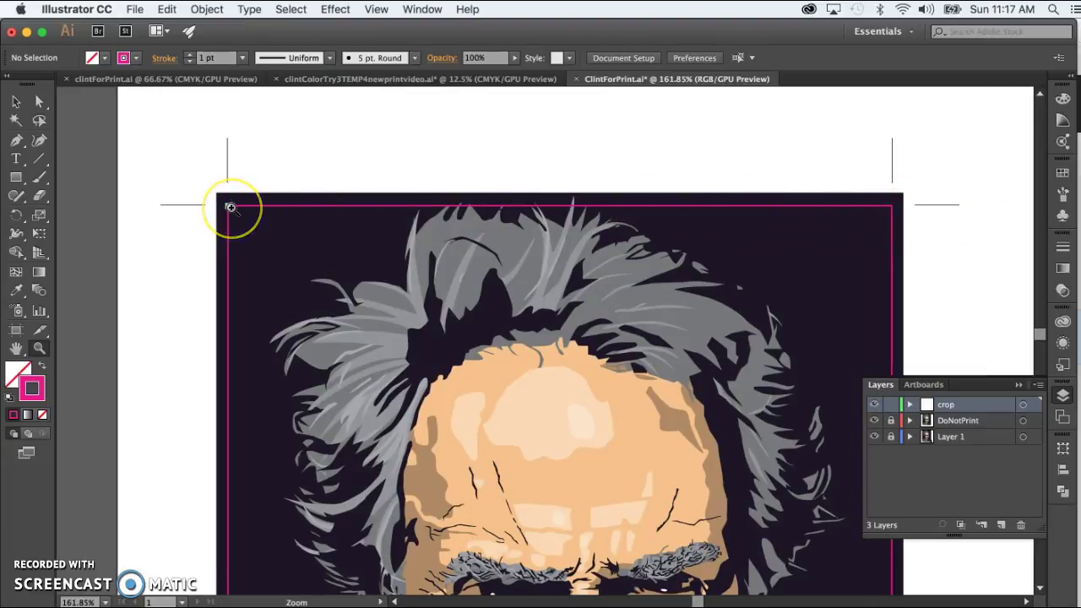
scroll(398, 152, down, 2)
scroll(397, 152, right, 2)
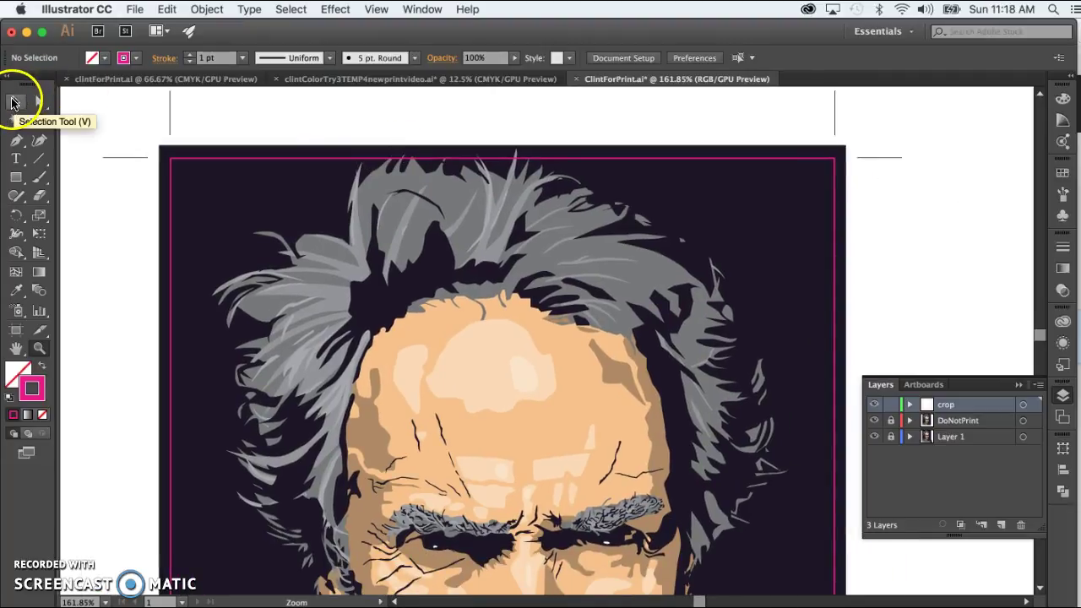
click(17, 101)
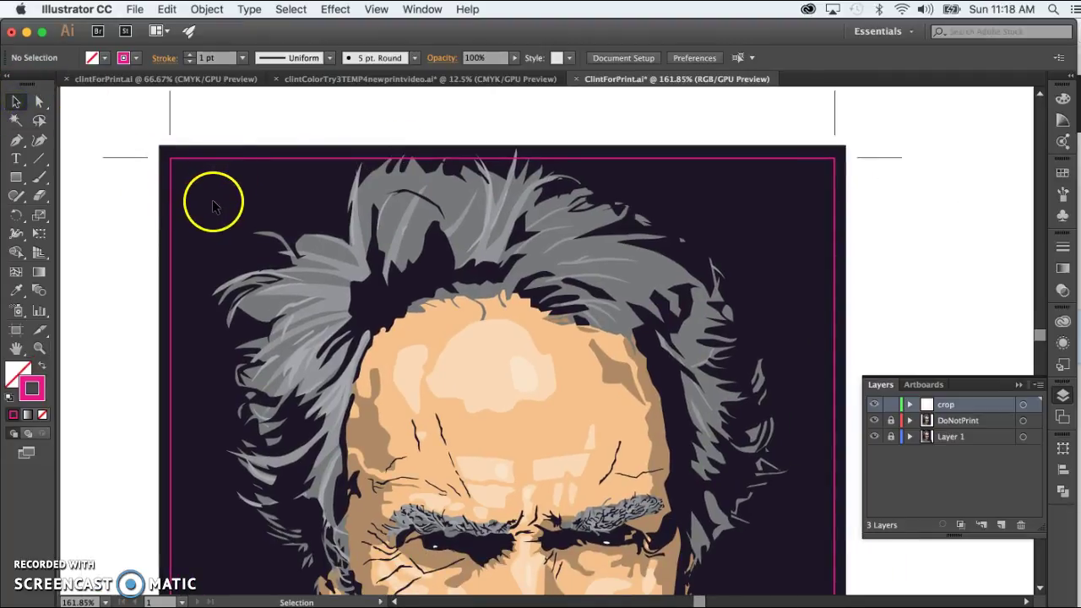